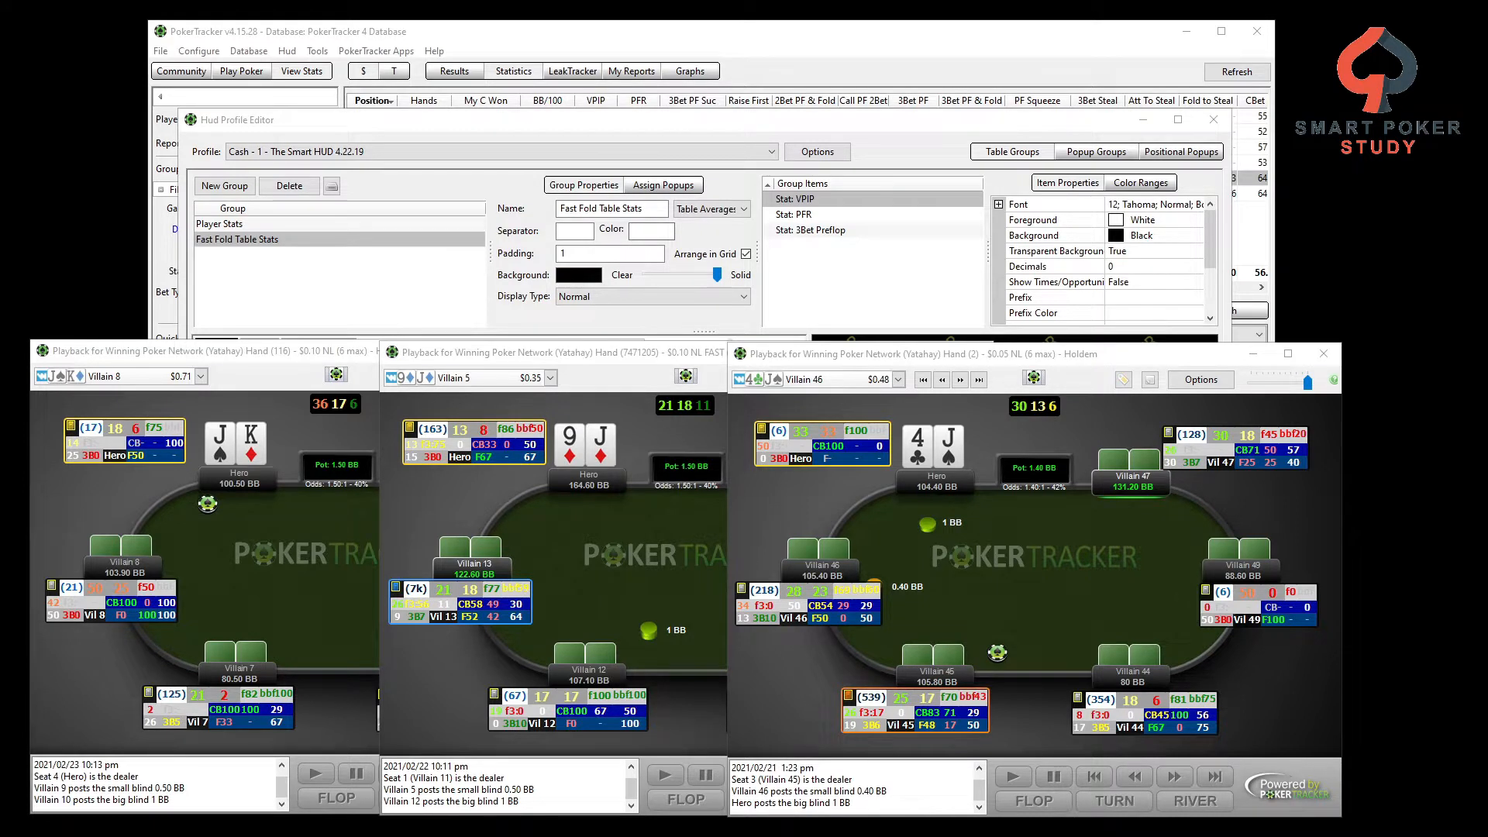
Examine the table-average stats displayed above the table in each of the three hand playback windows.
key("alt+Tab")
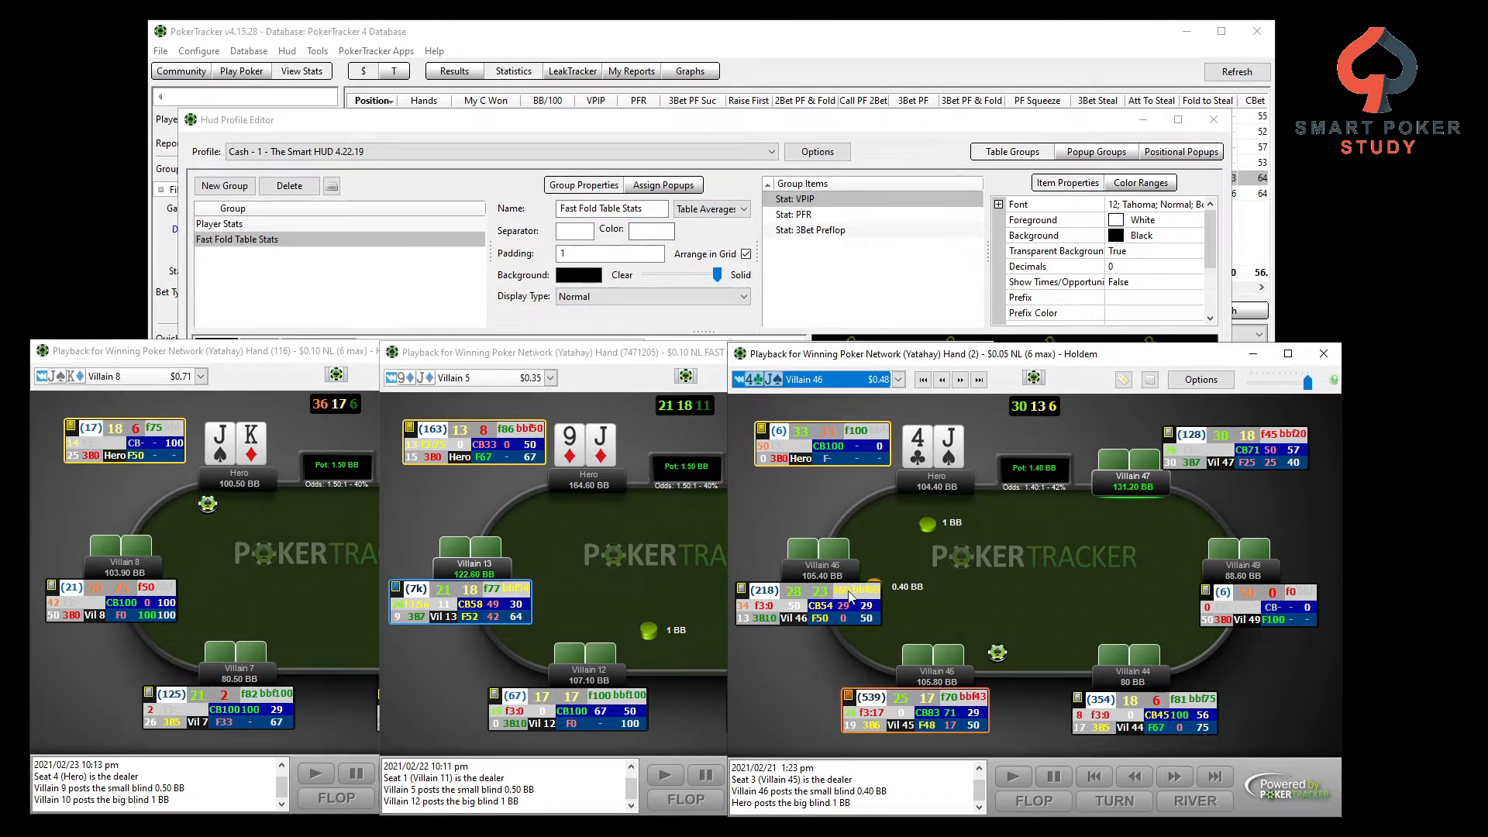
left_click(652, 545)
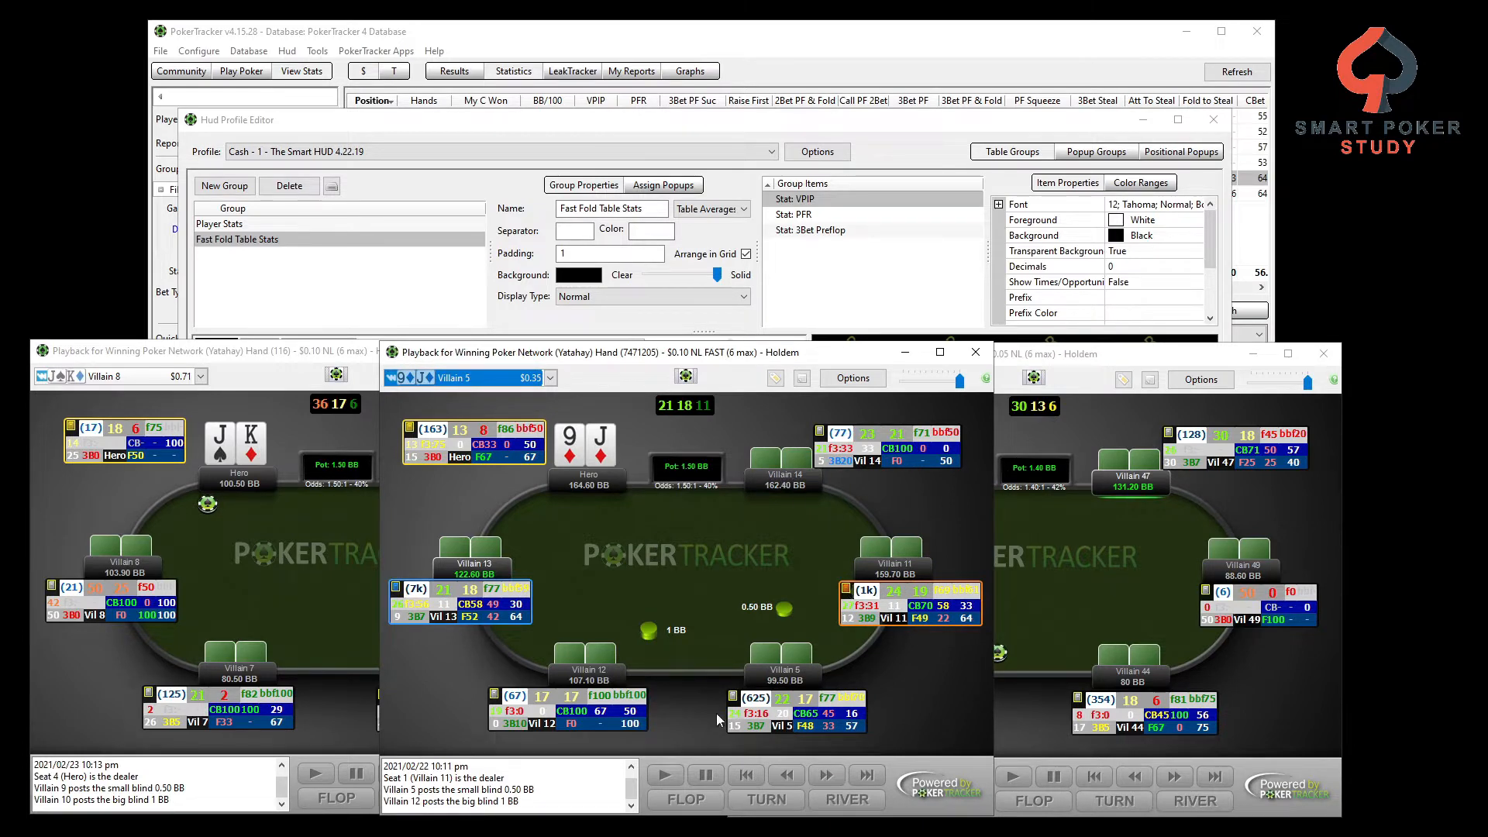
left_click(325, 606)
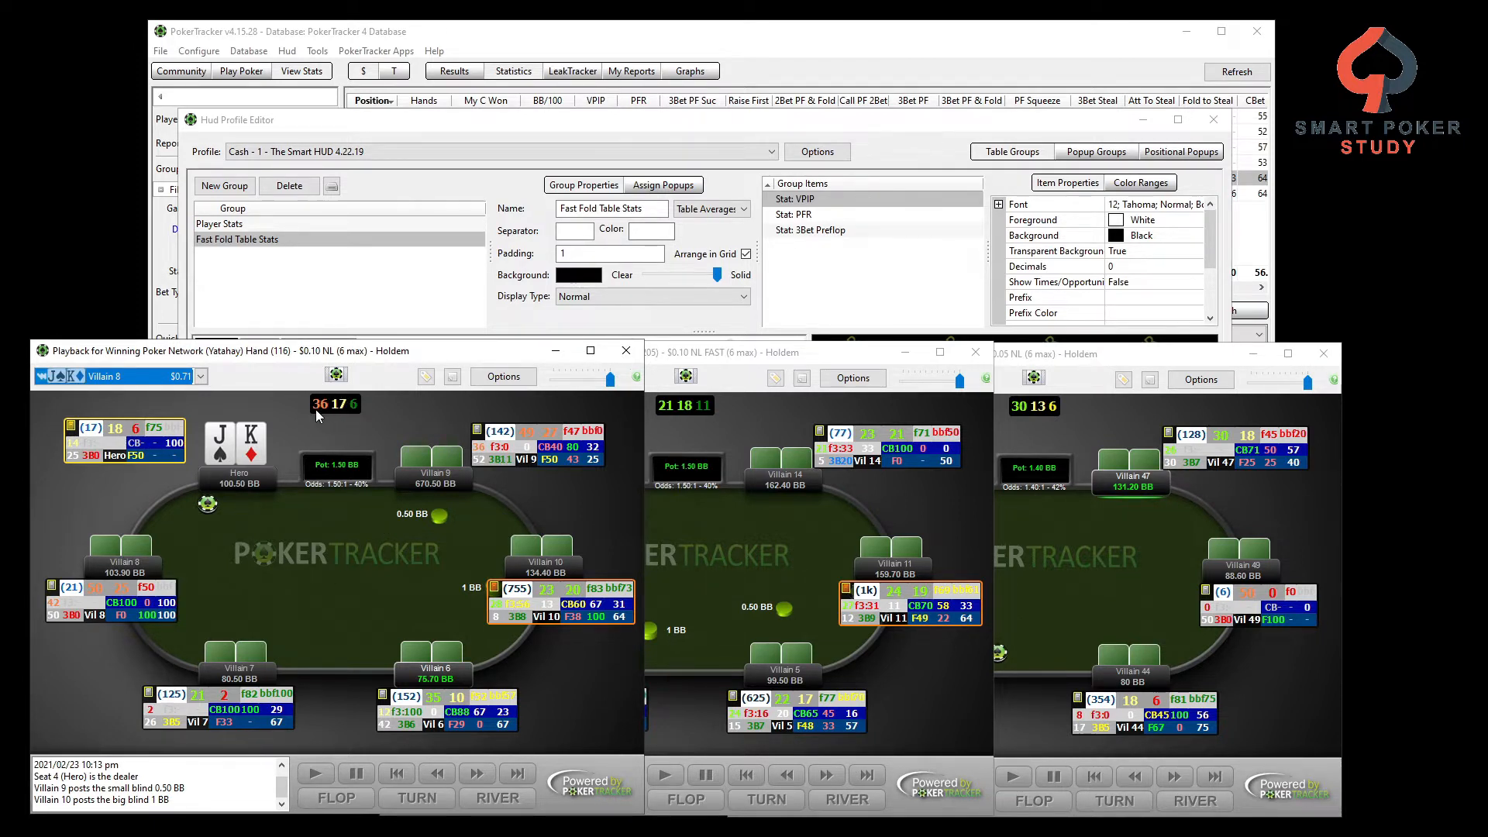
mouse_move(324, 412)
left_click(737, 530)
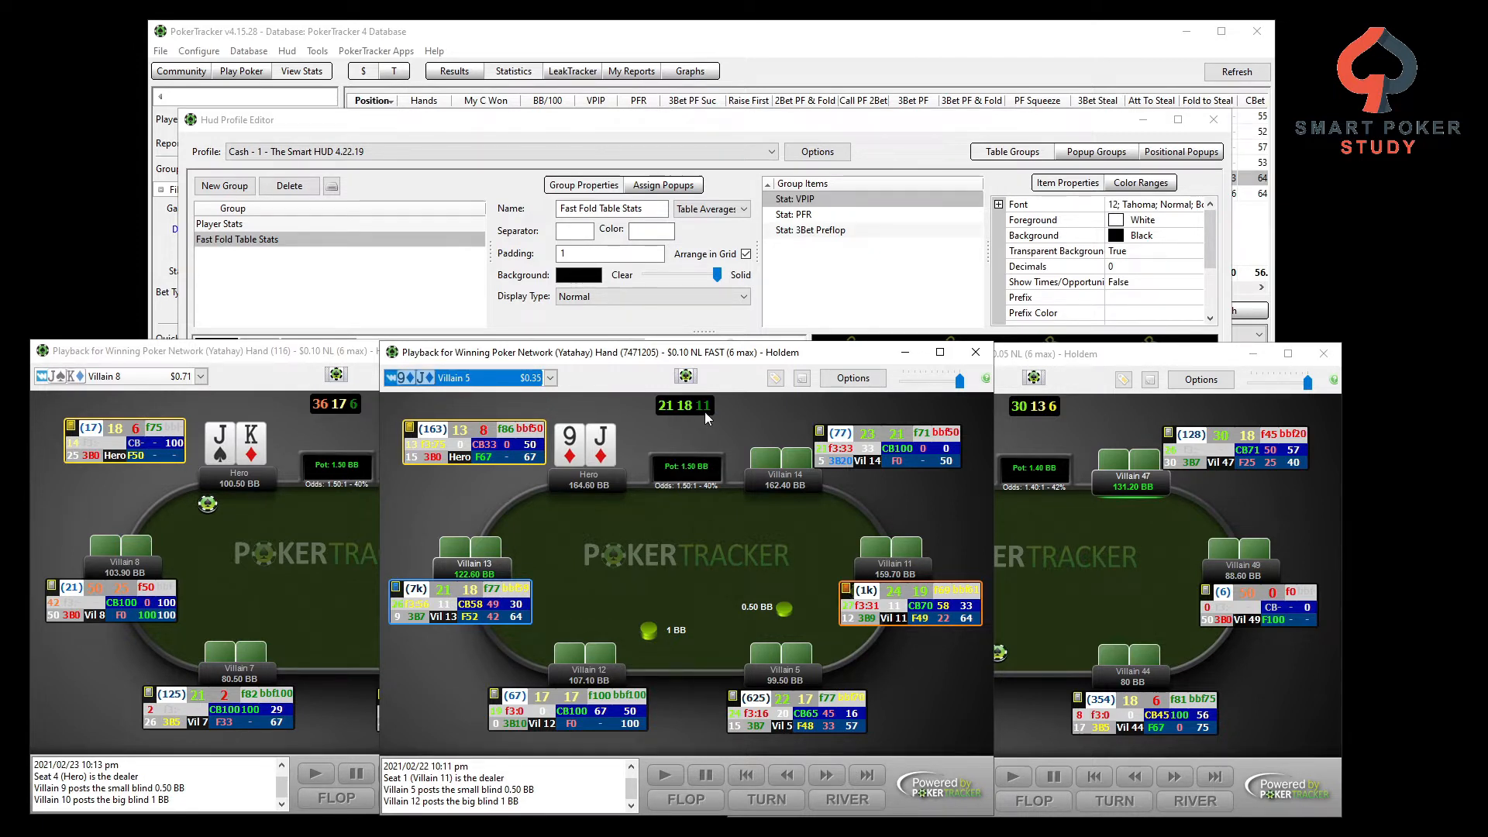
left_click(1085, 548)
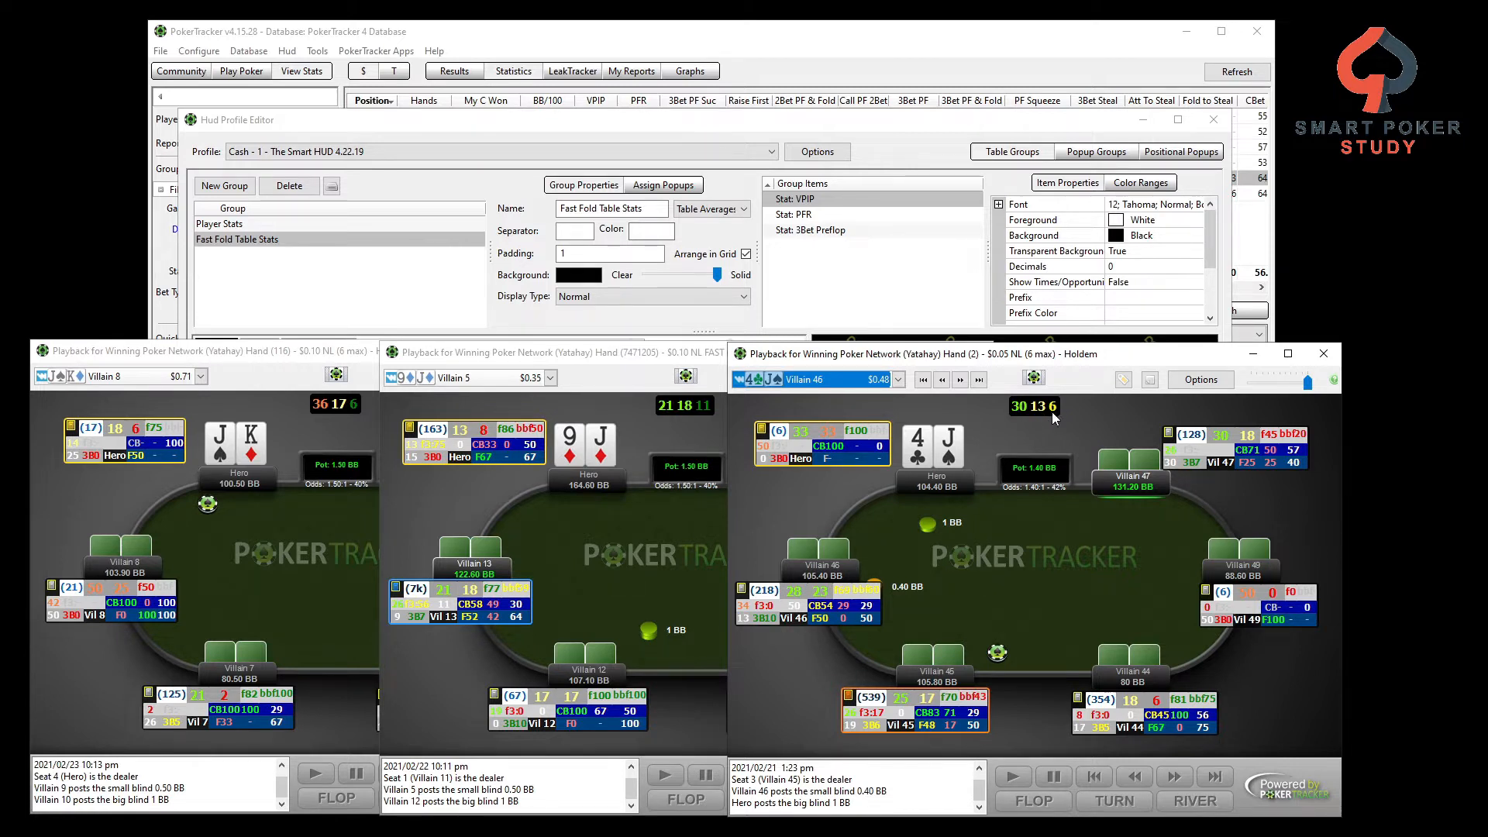
mouse_move(1037, 404)
Create a new HUD table group named FFTS and set its type to Table Average.
left_click(403, 134)
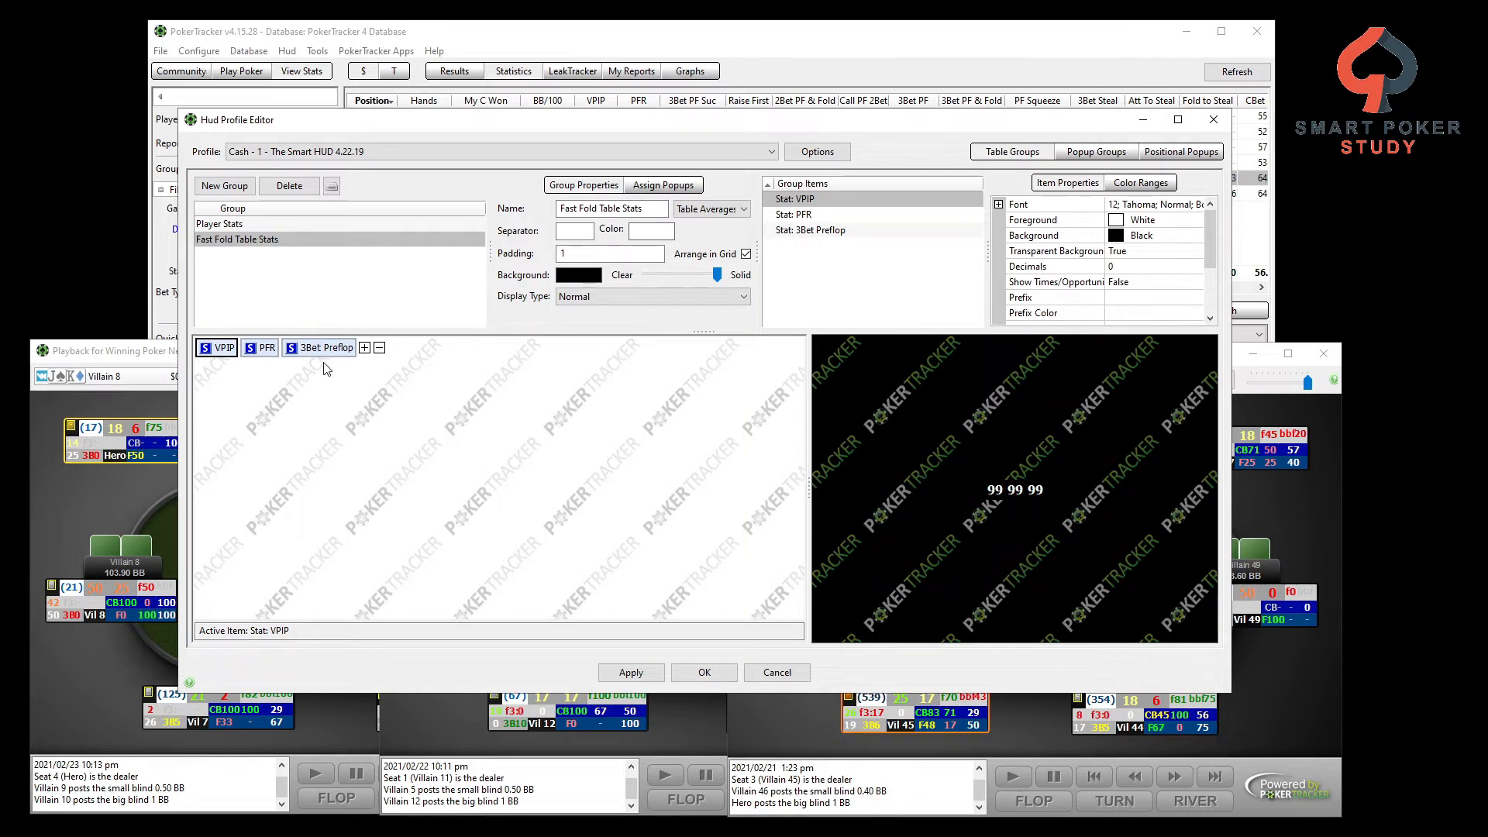
left_click(237, 195)
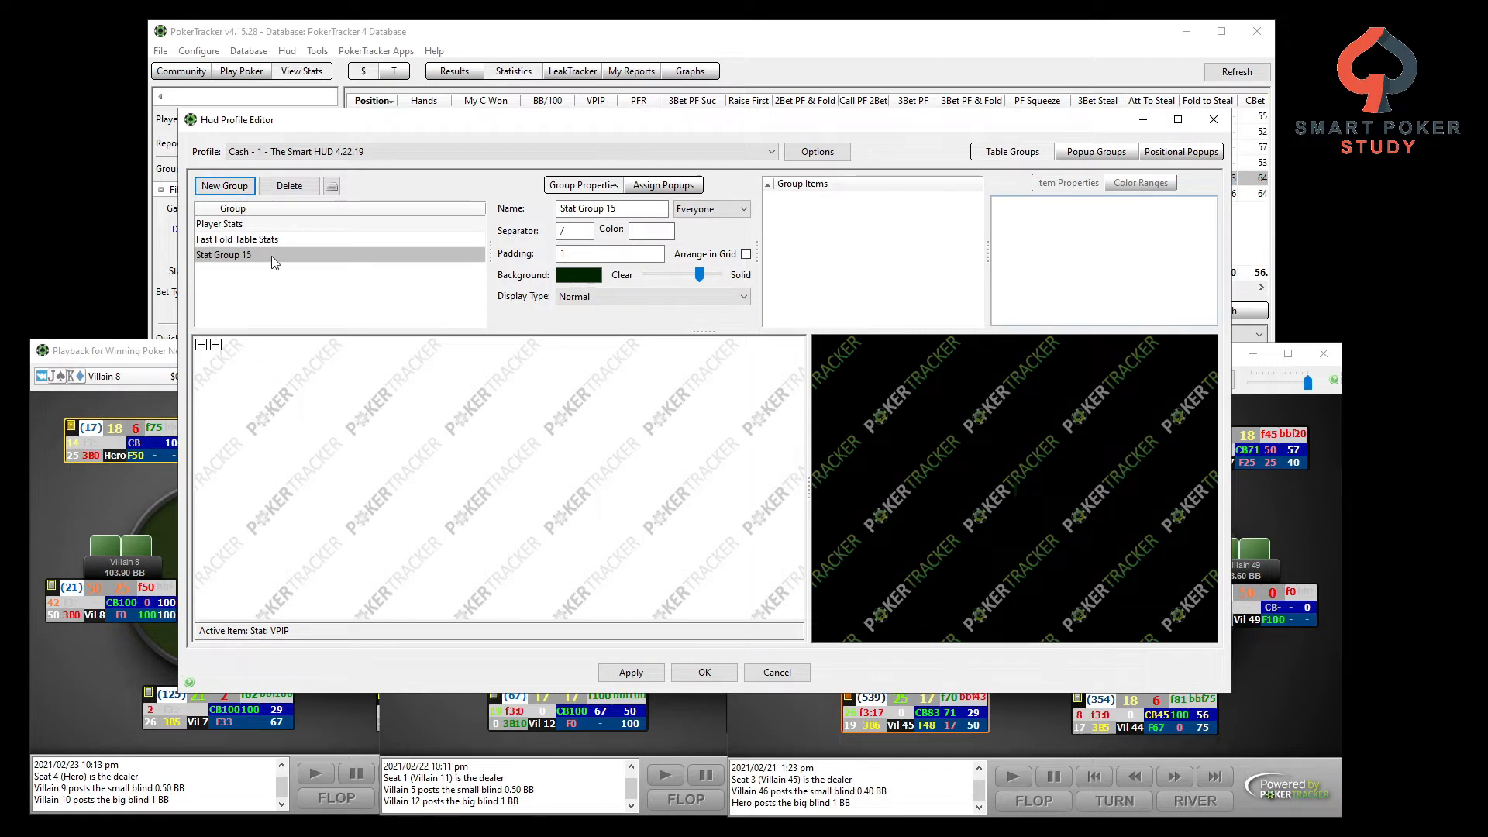
left_click_drag(644, 208, 534, 212)
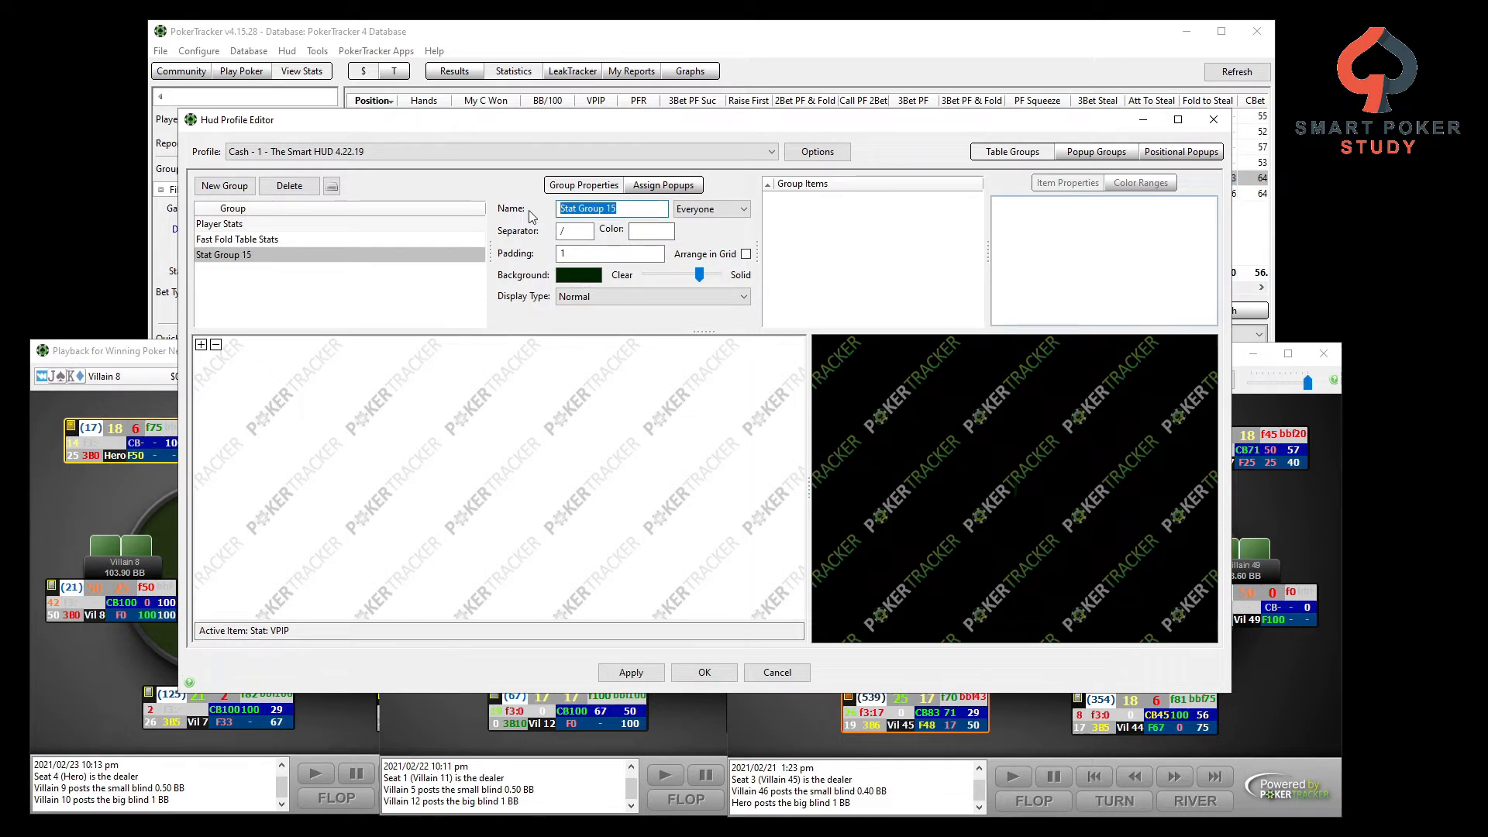
type("FFTS")
left_click(720, 209)
left_click(715, 260)
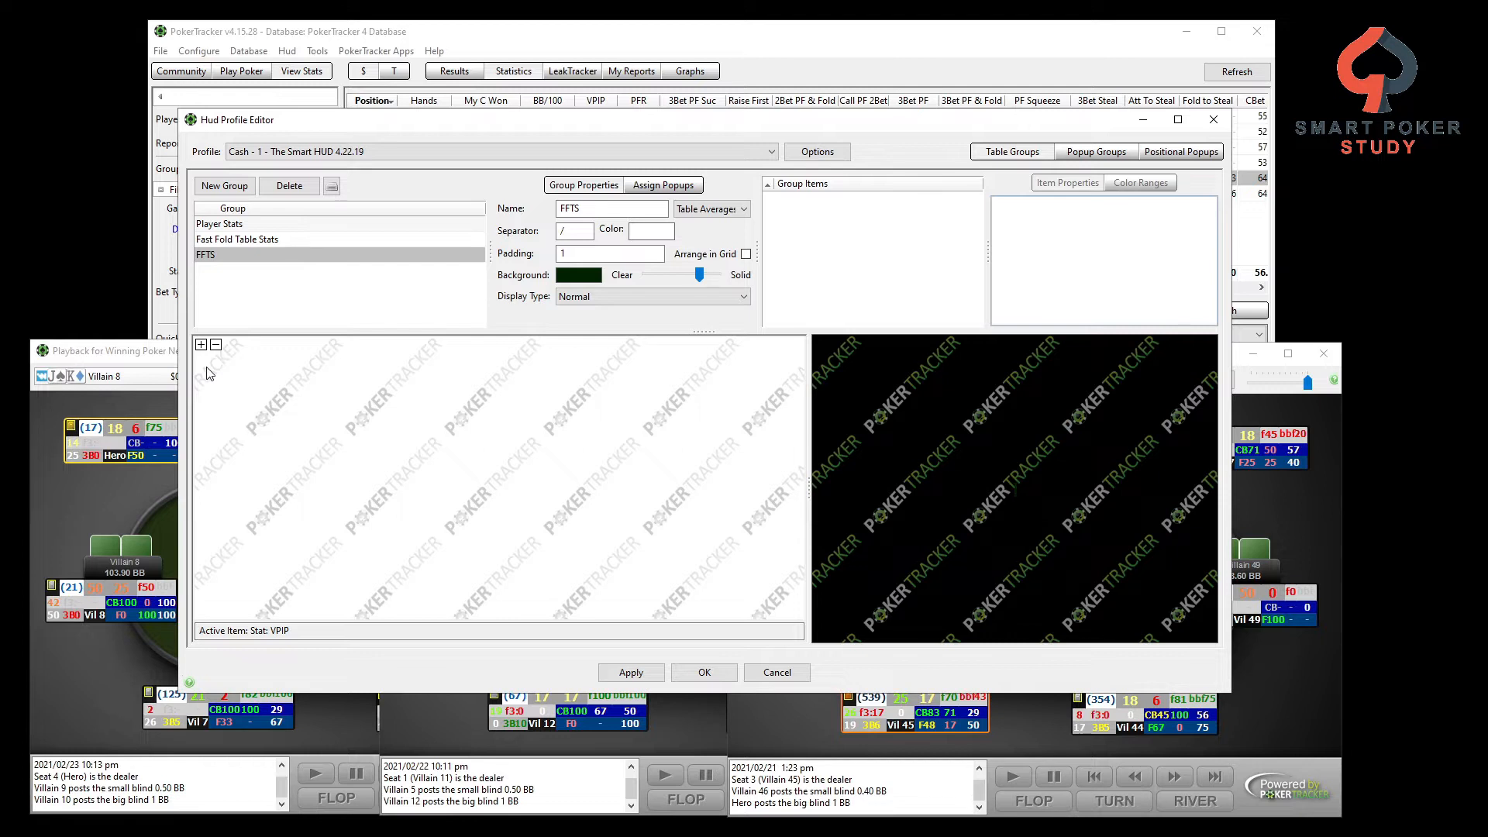
Add the VPIP and PFR statistics to the FFTS group.
left_click(201, 344)
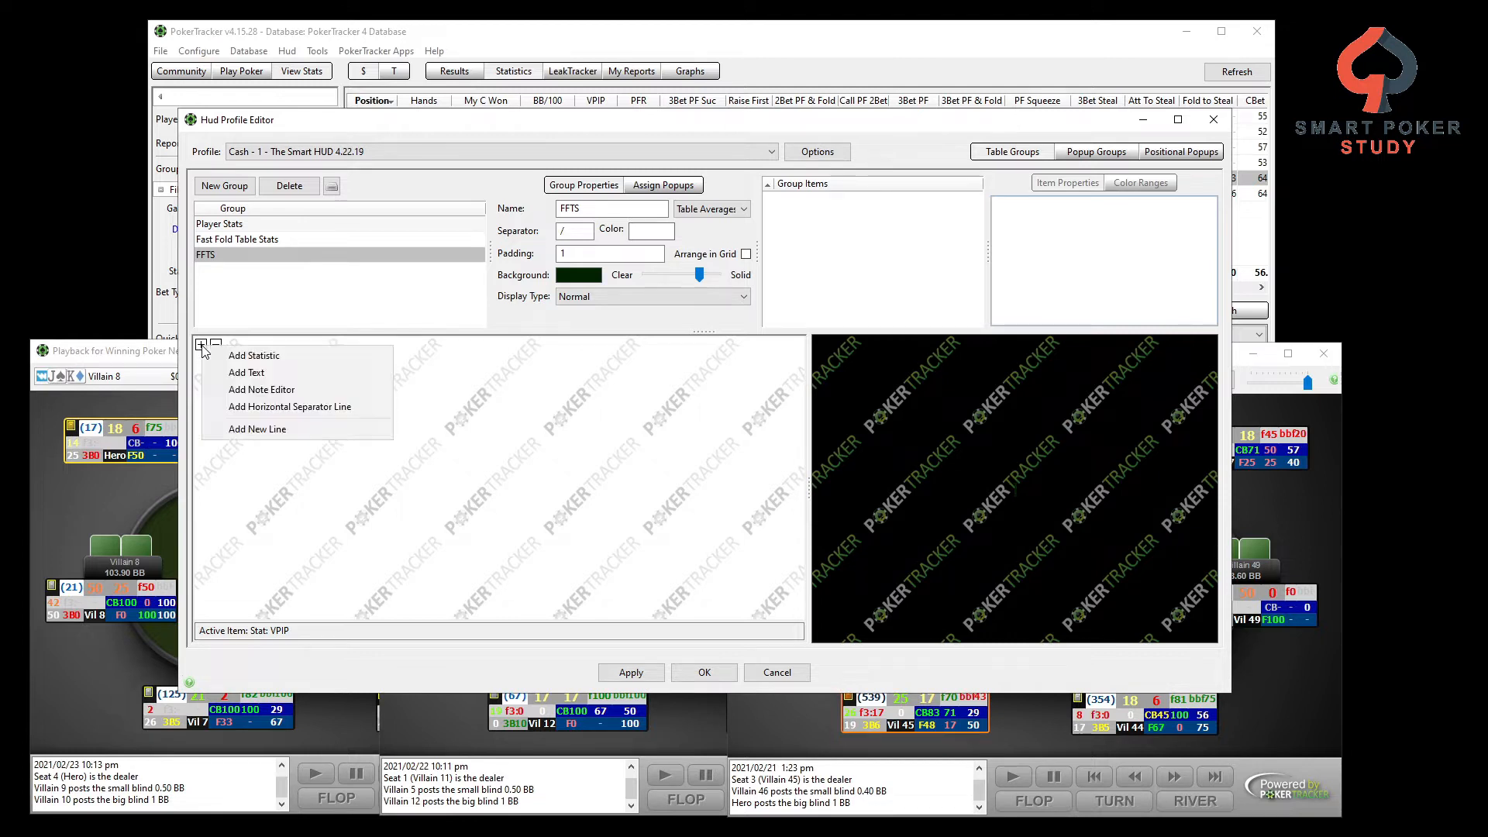
left_click(245, 354)
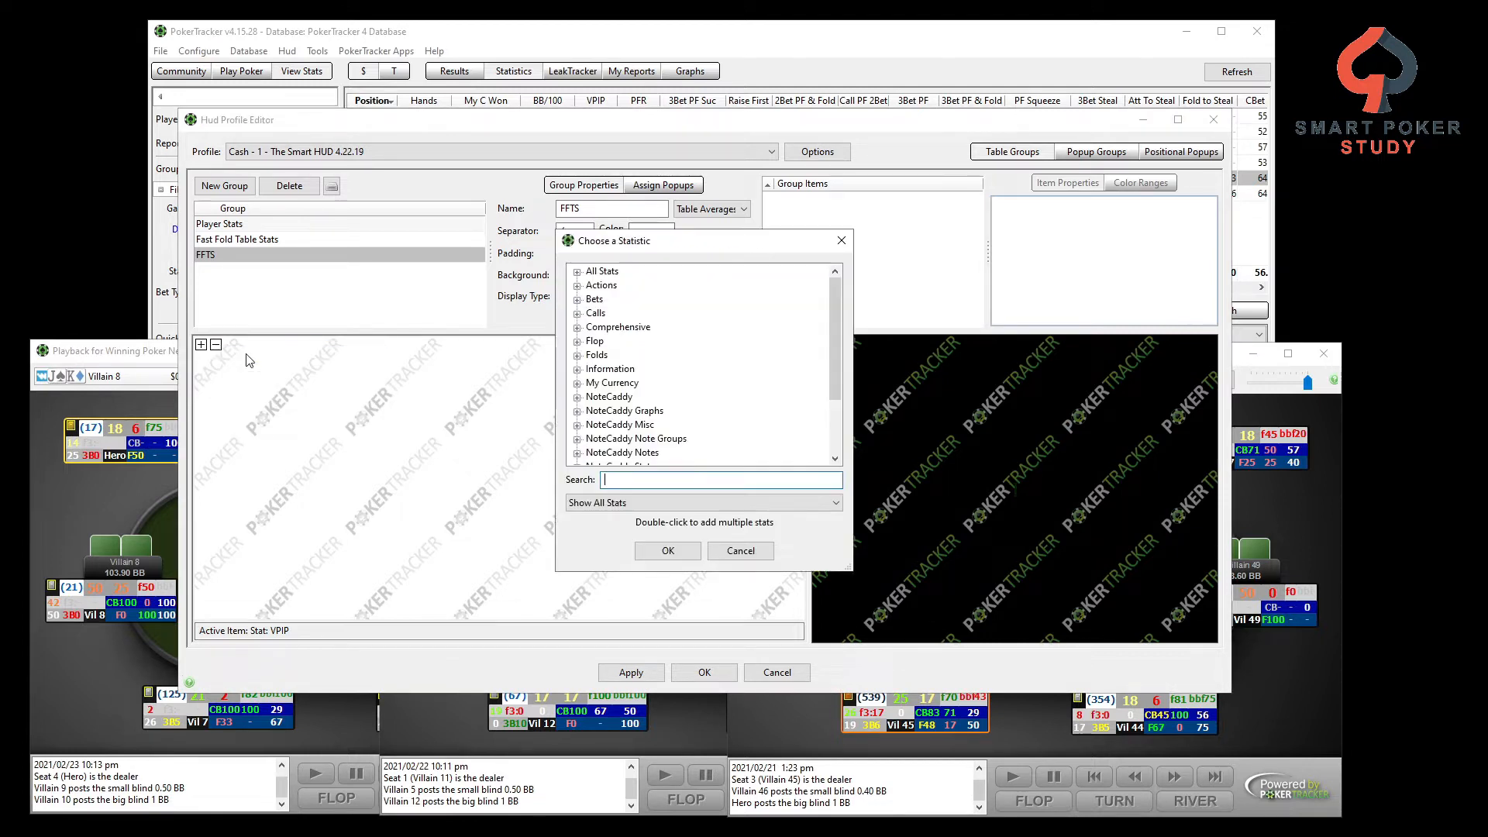
type("VPIP")
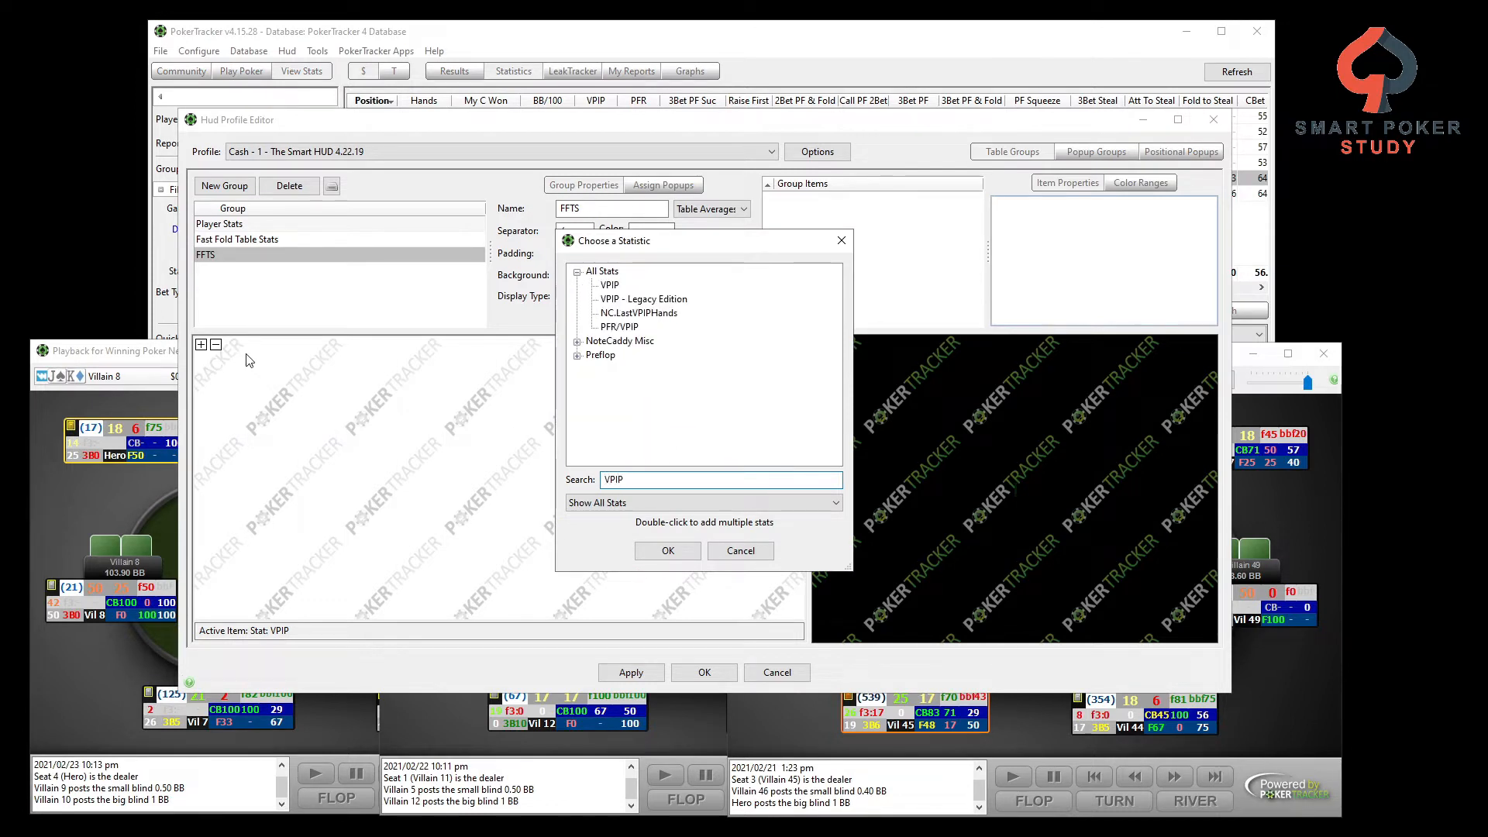
double_click(610, 285)
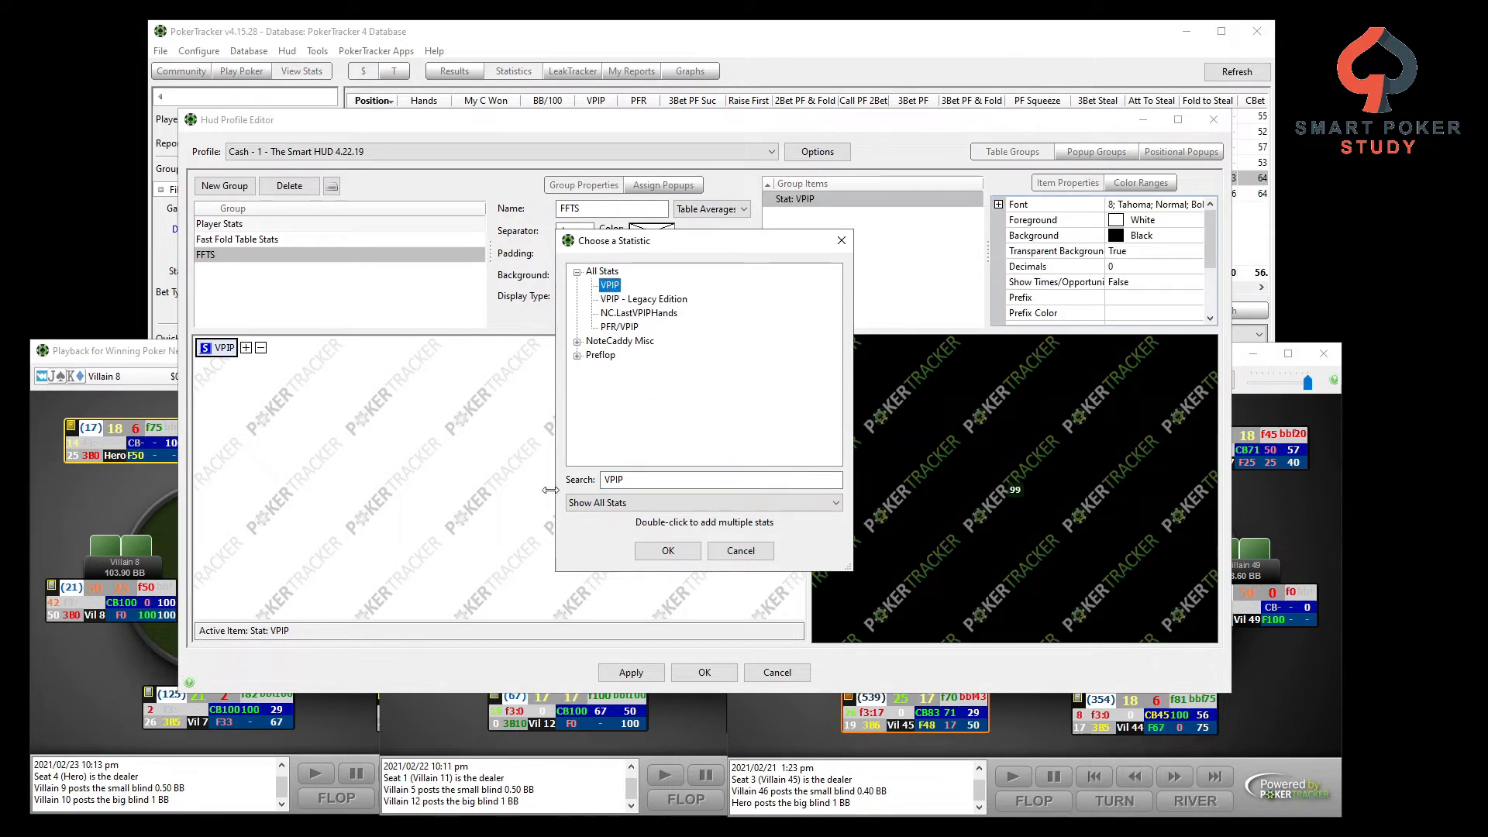
left_click_drag(655, 484, 578, 487)
type("PFR")
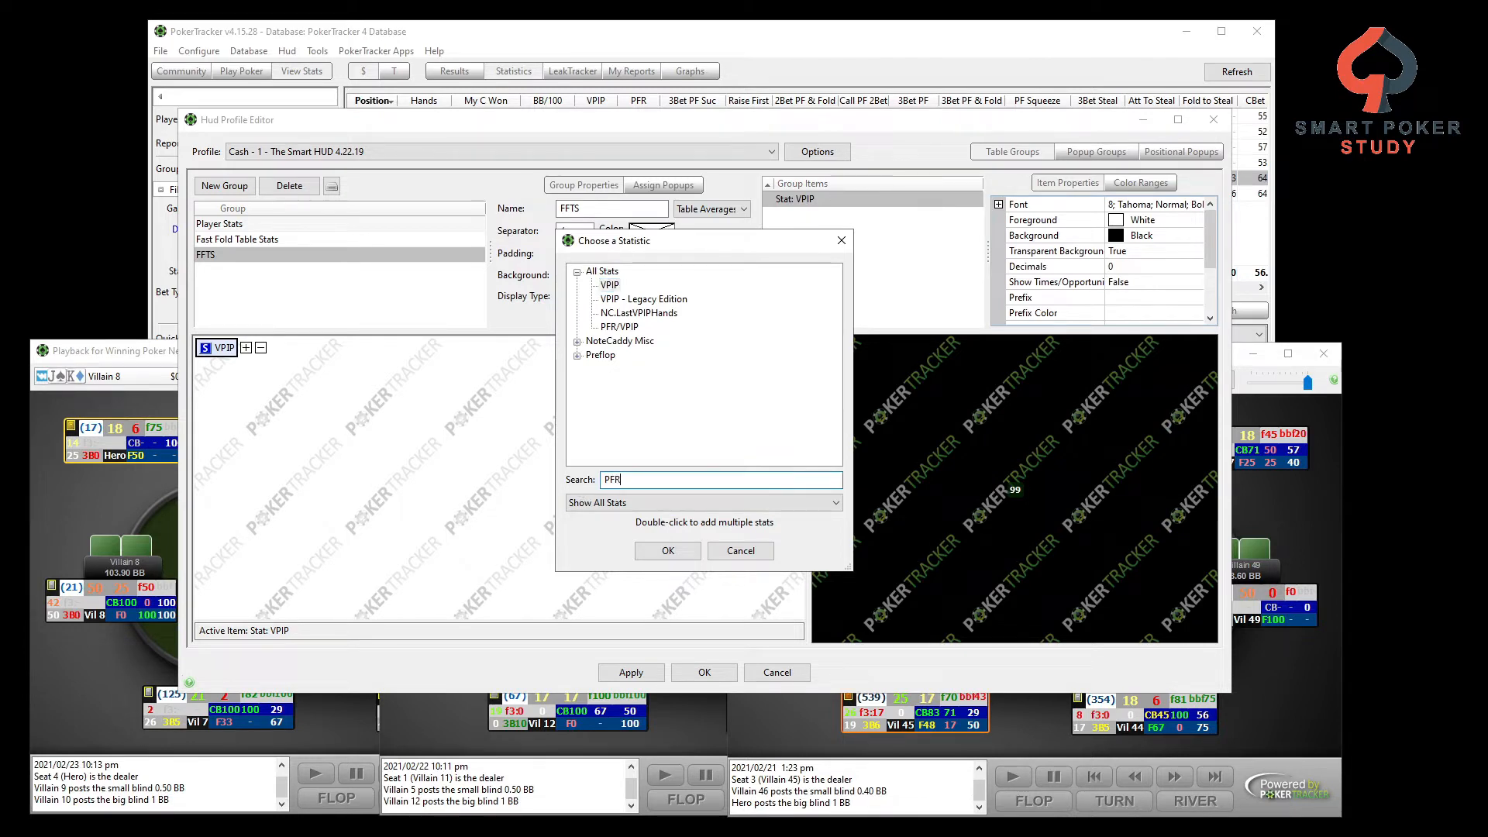
double_click(609, 285)
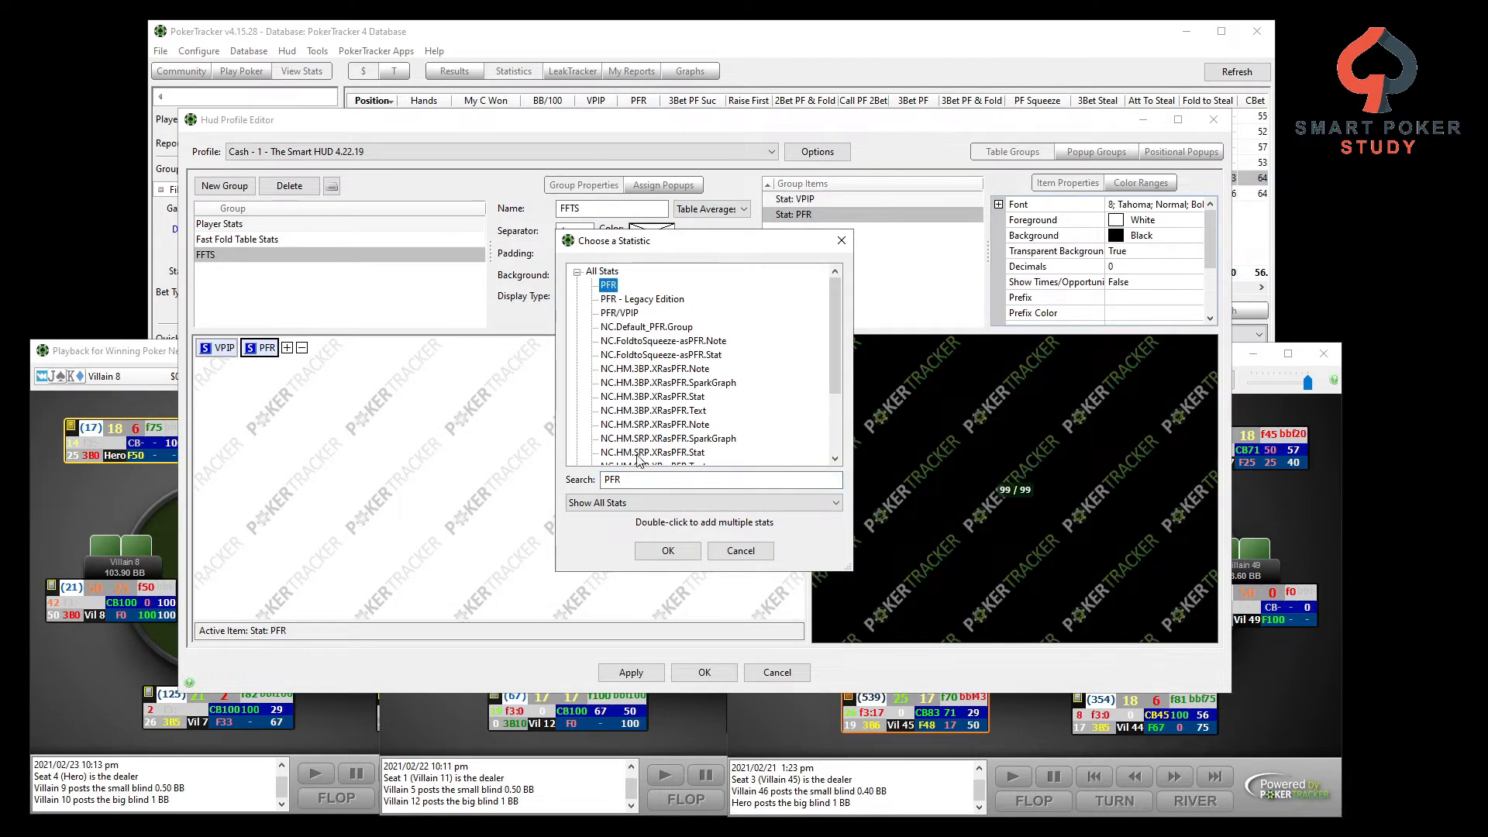
Add the 3Bet Preflop statistic after PFR in the FFTS group and finish choosing statistics.
left_click_drag(640, 482, 596, 485)
type("3bet")
left_click(639, 328)
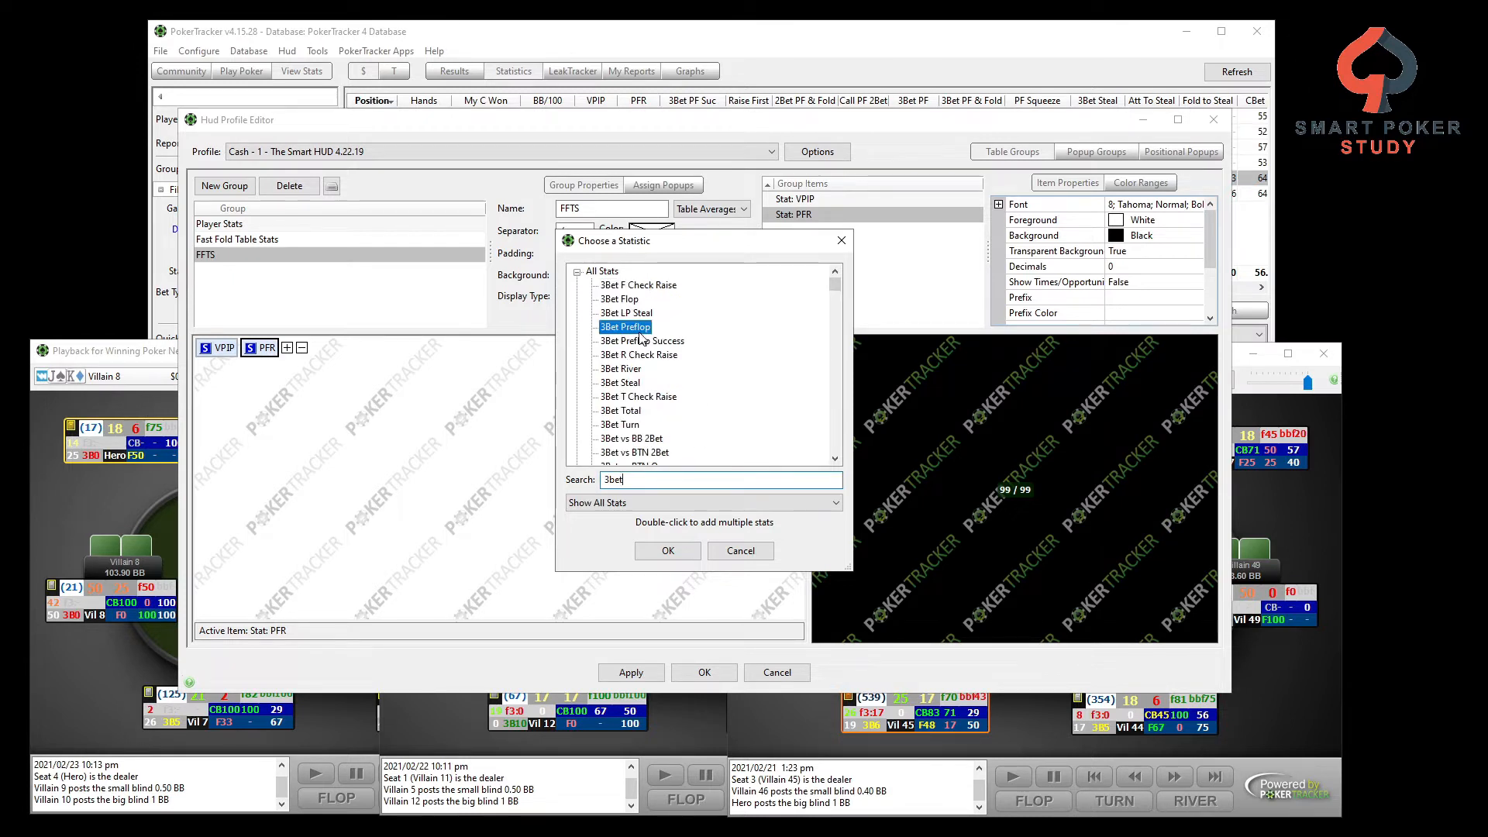
double_click(638, 329)
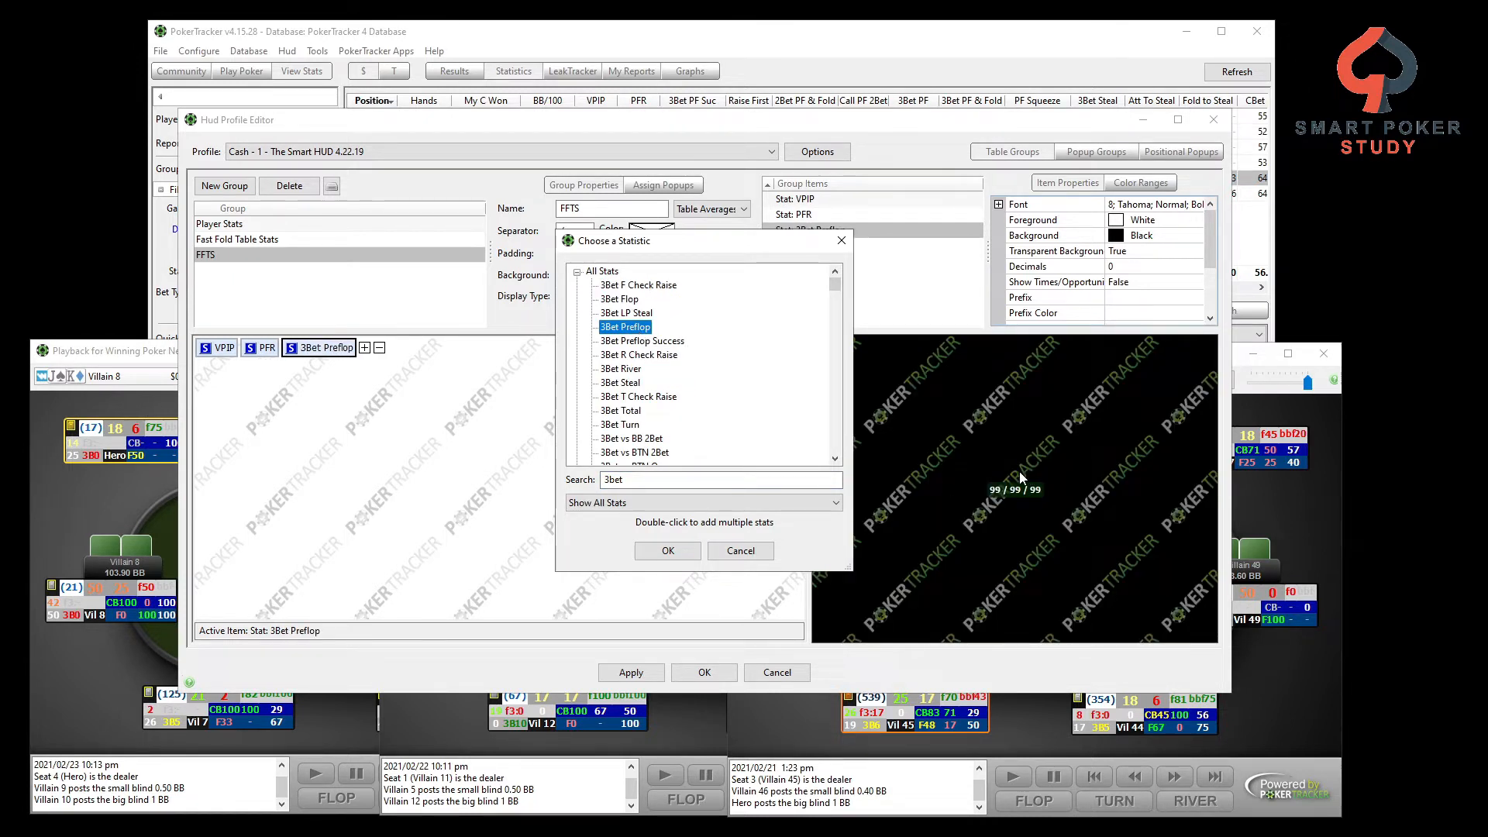
left_click(1266, 504)
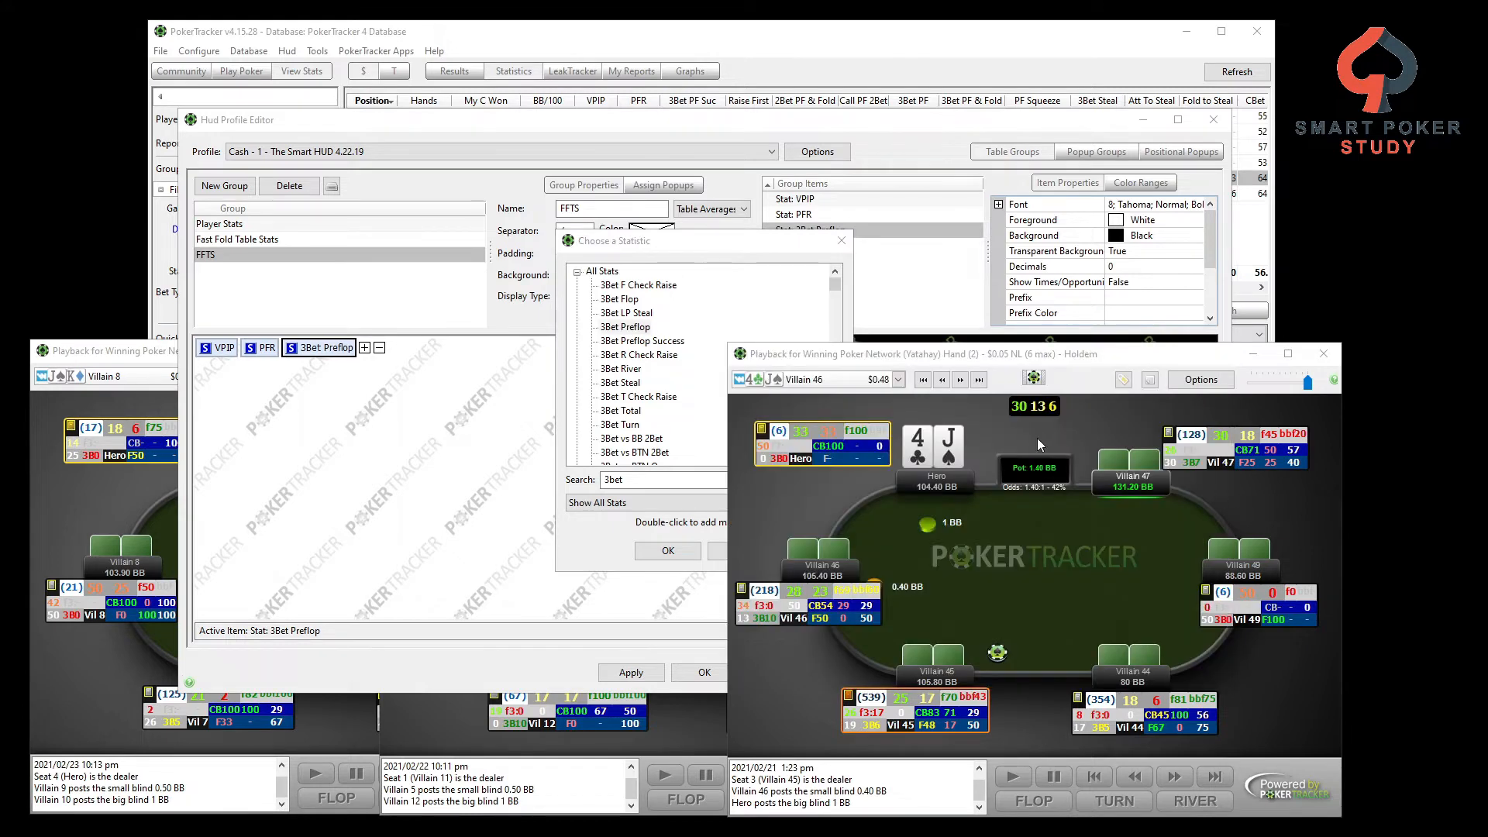
left_click(687, 242)
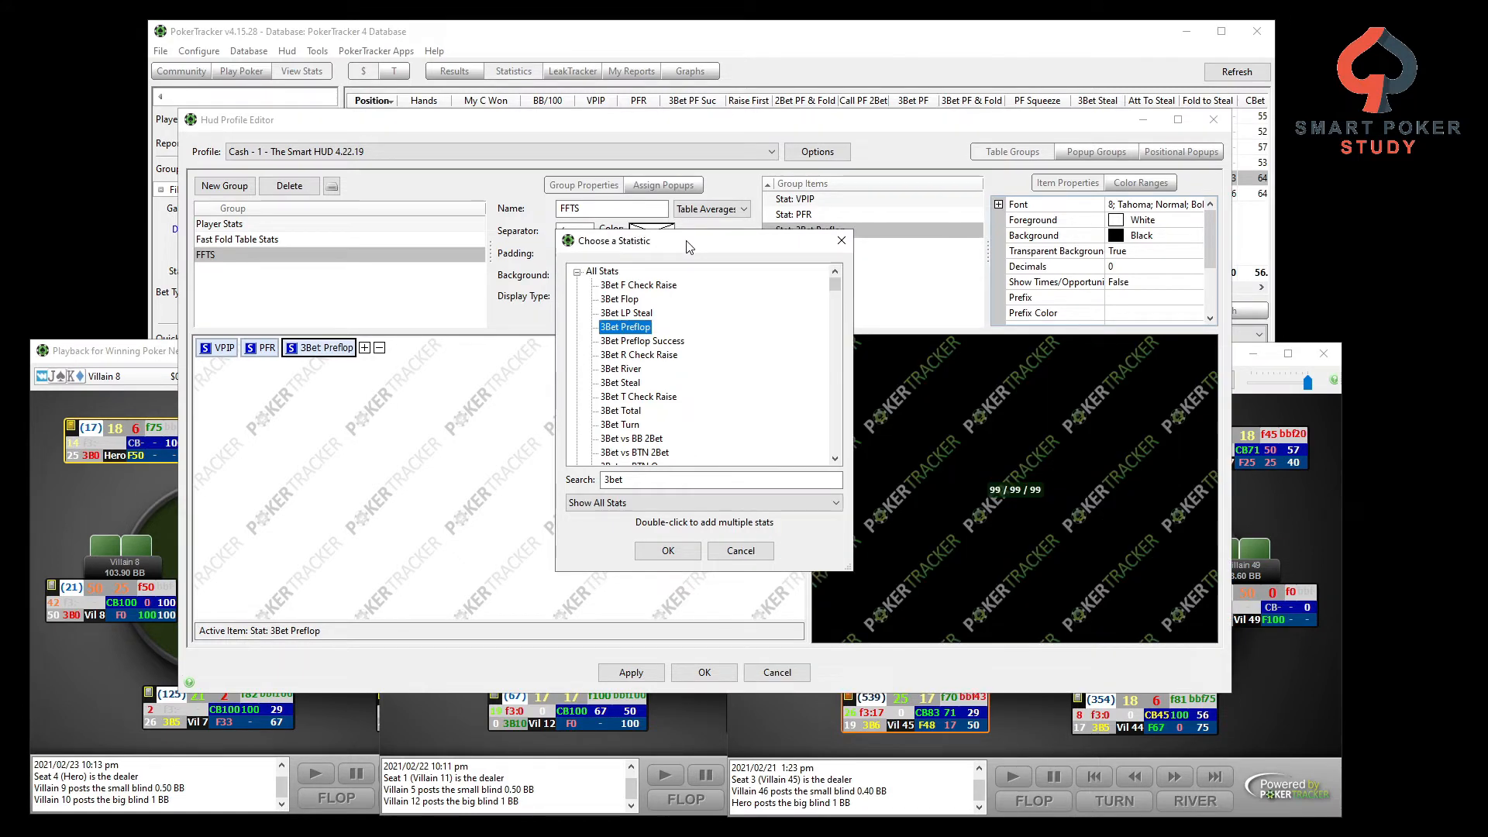
left_click(674, 552)
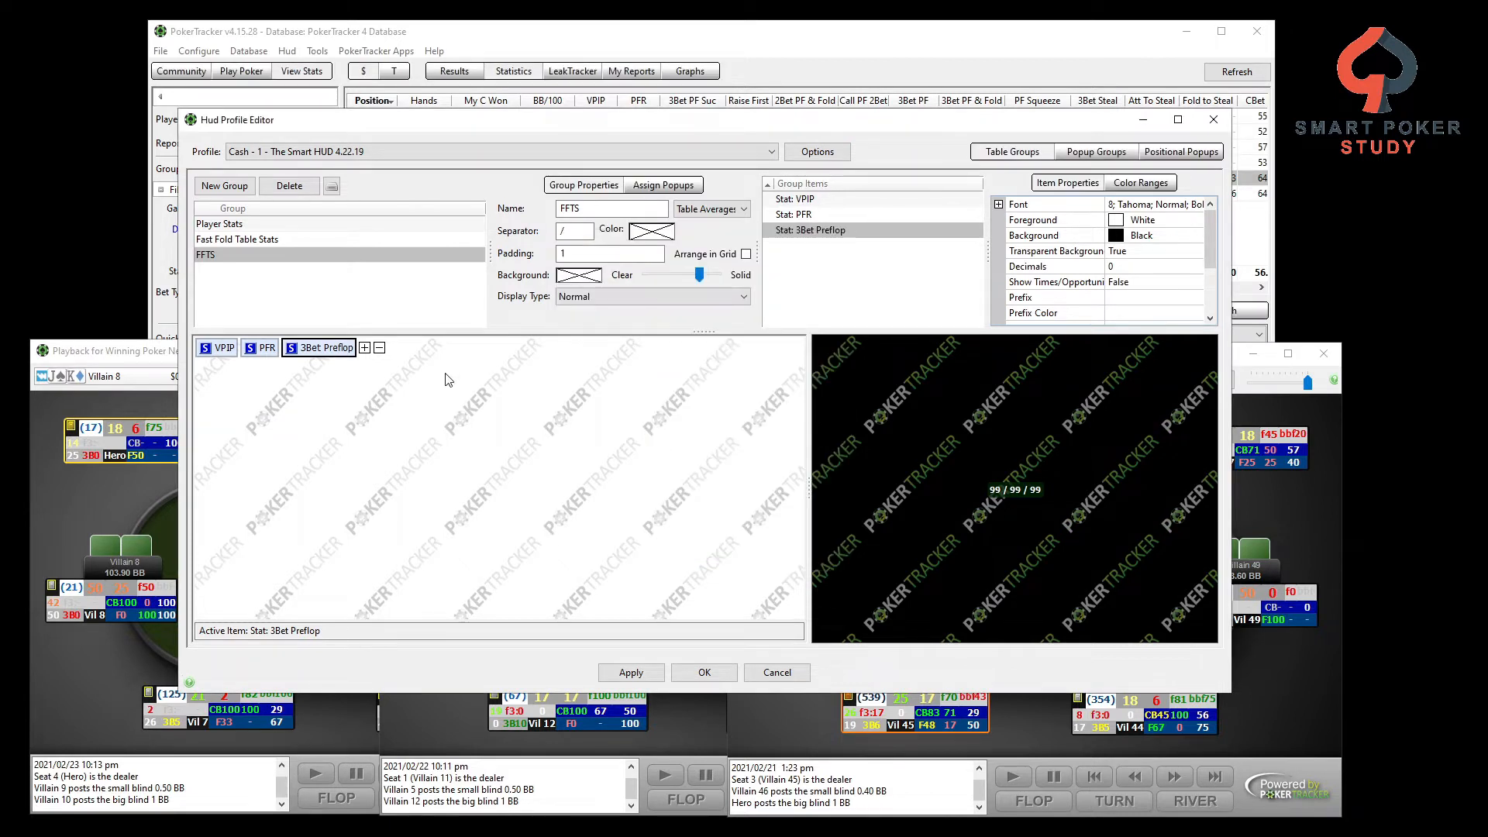
Set the font size of VPIP, PFR and 3Bet Preflop to 12 and remove the group's slash separator.
left_click(225, 351)
left_click(262, 349, "ctrl")
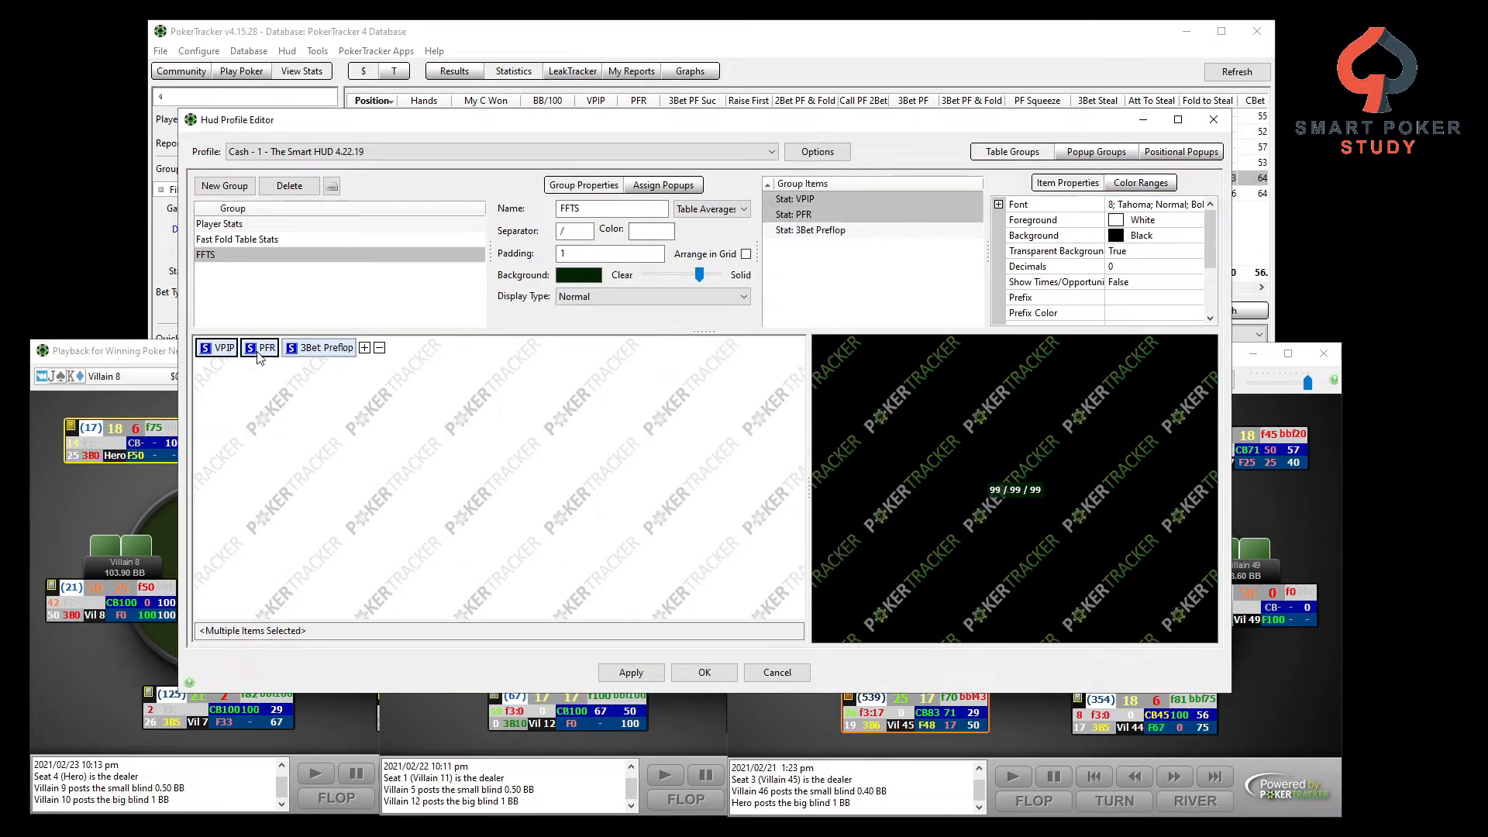
left_click(308, 350, "ctrl")
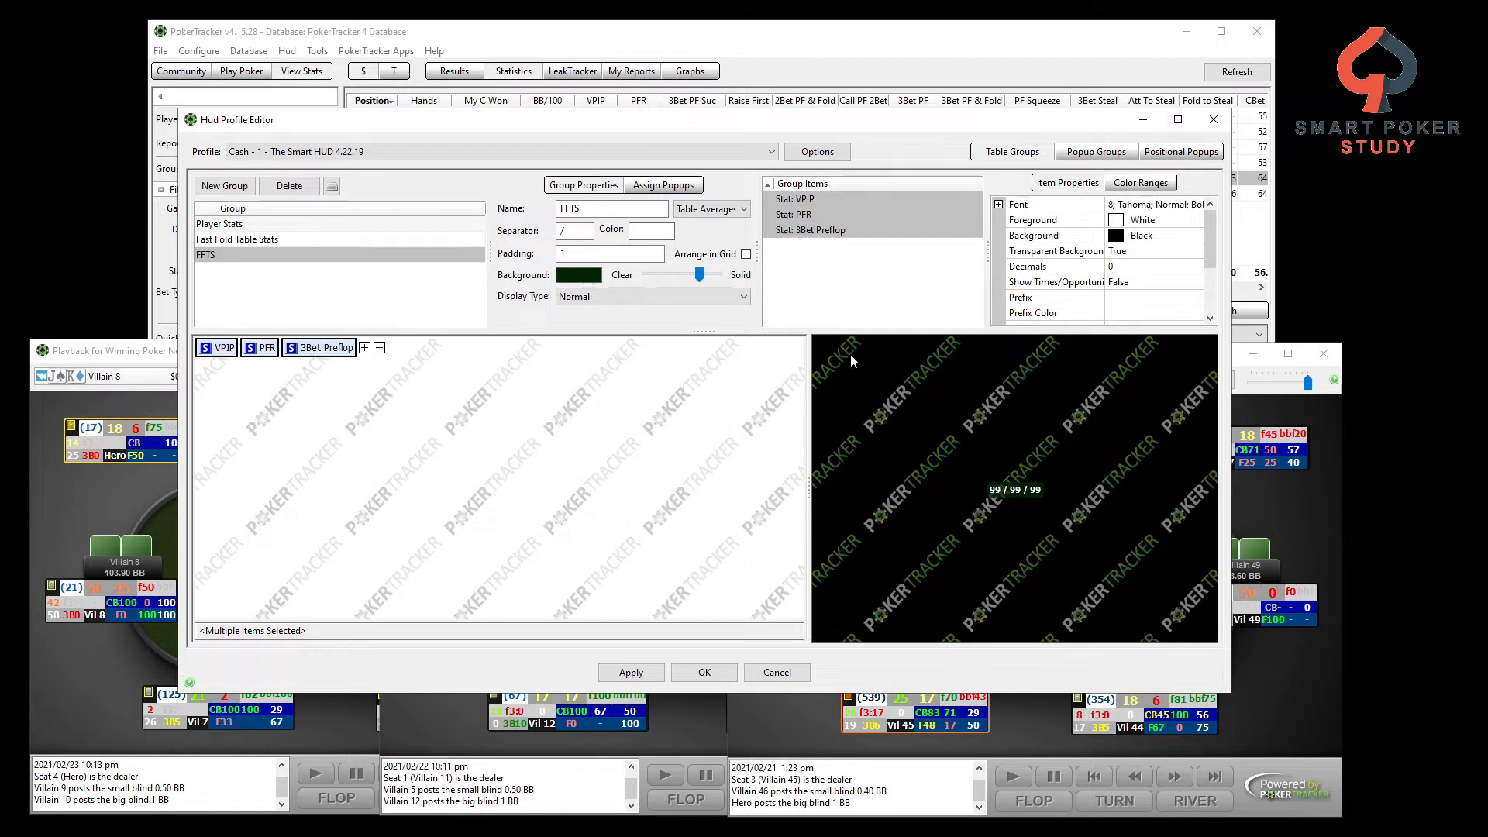
left_click(1155, 205)
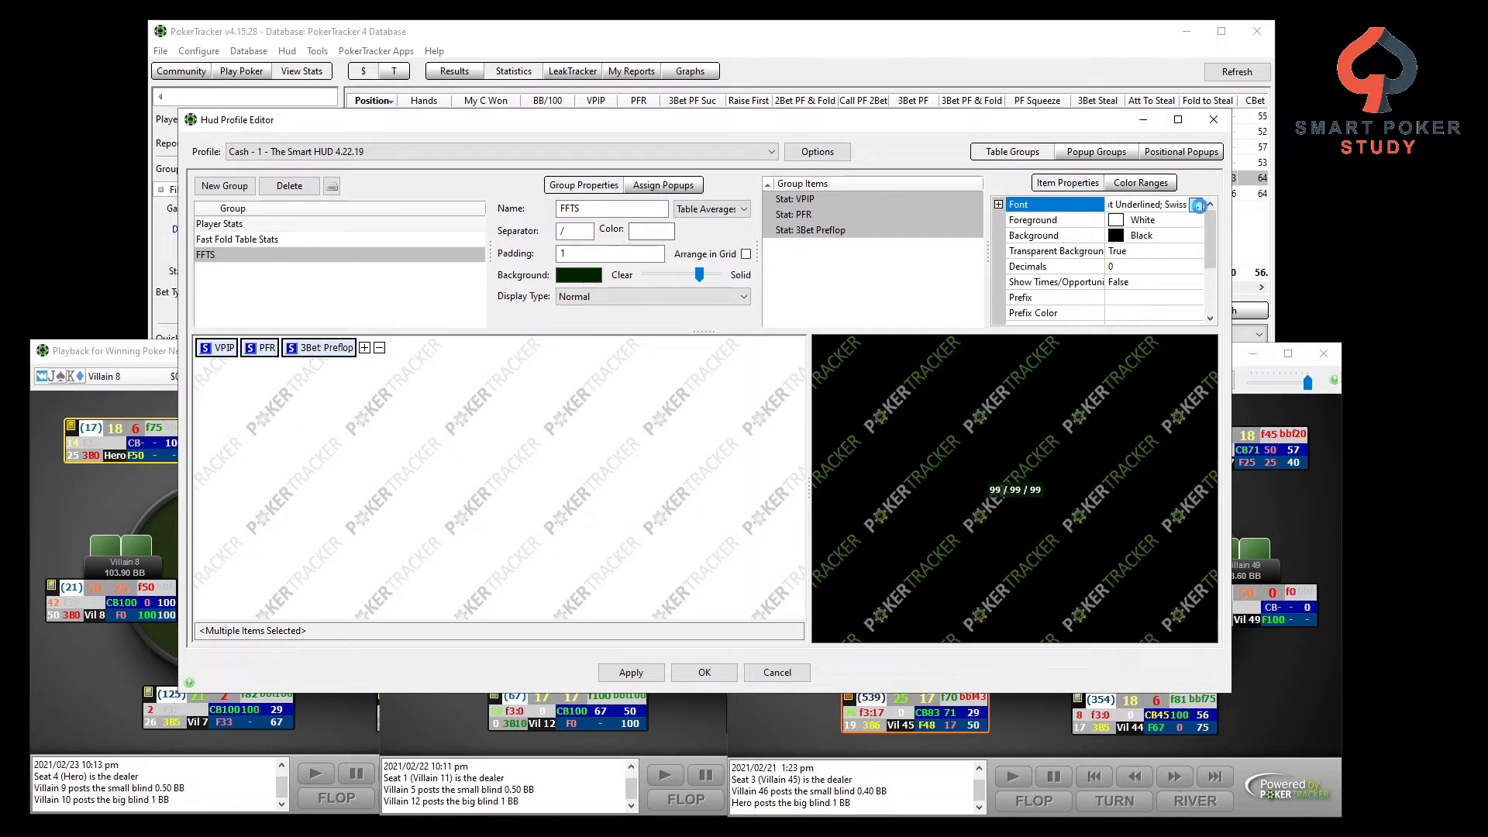
left_click(1198, 206)
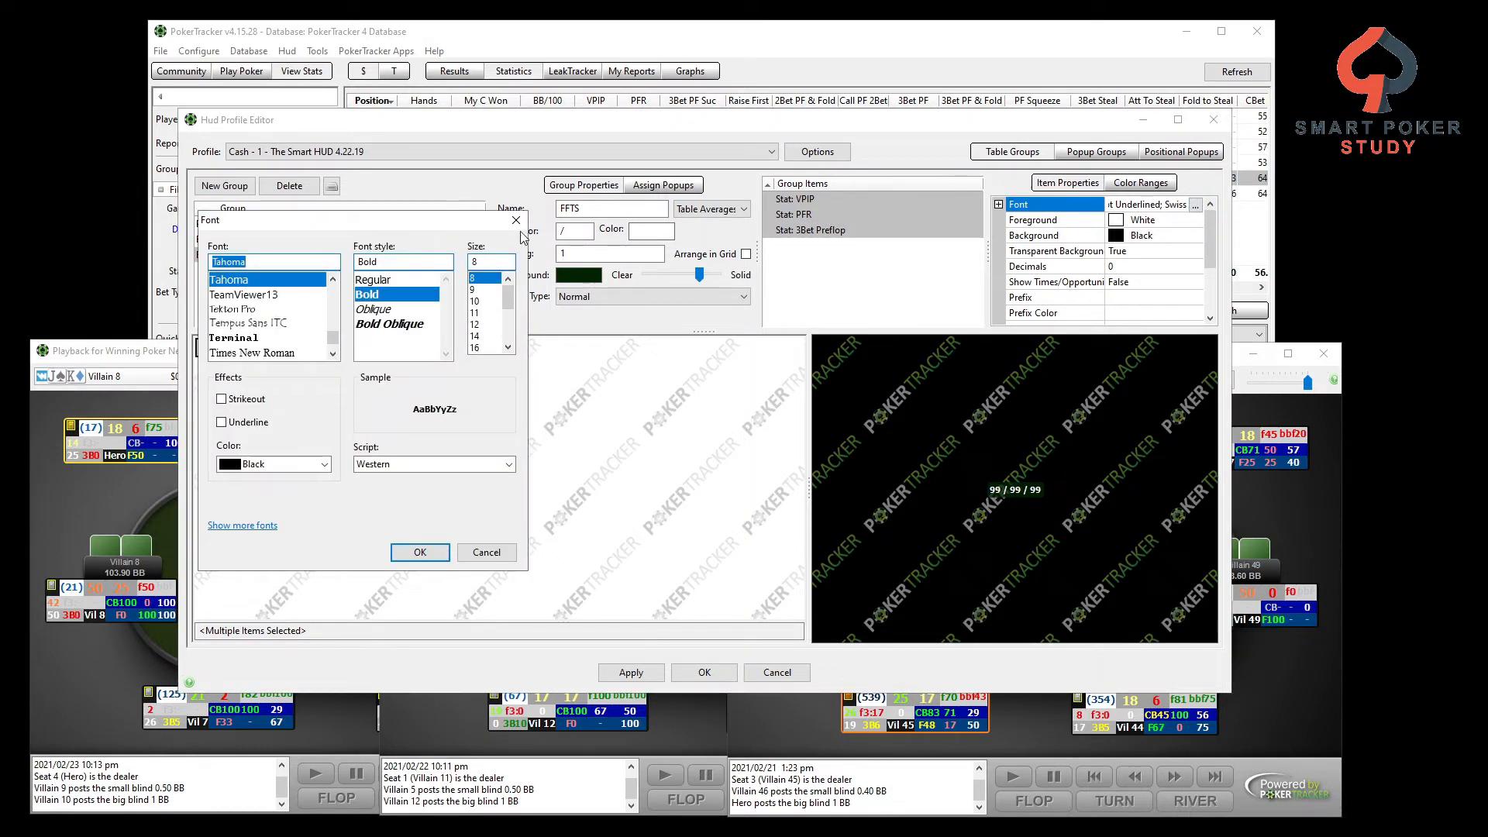
left_click(474, 323)
left_click(422, 553)
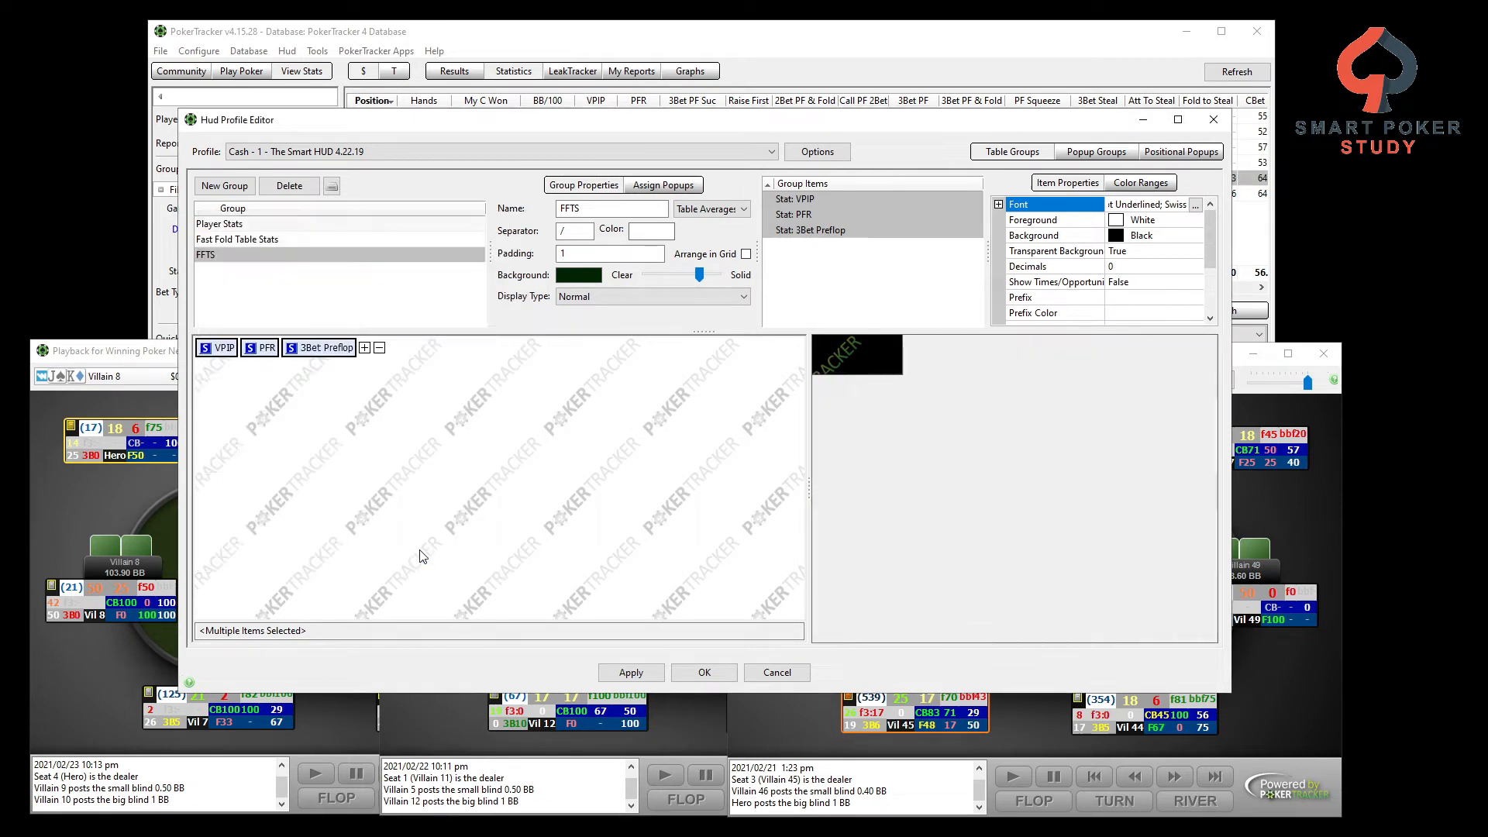
double_click(577, 234)
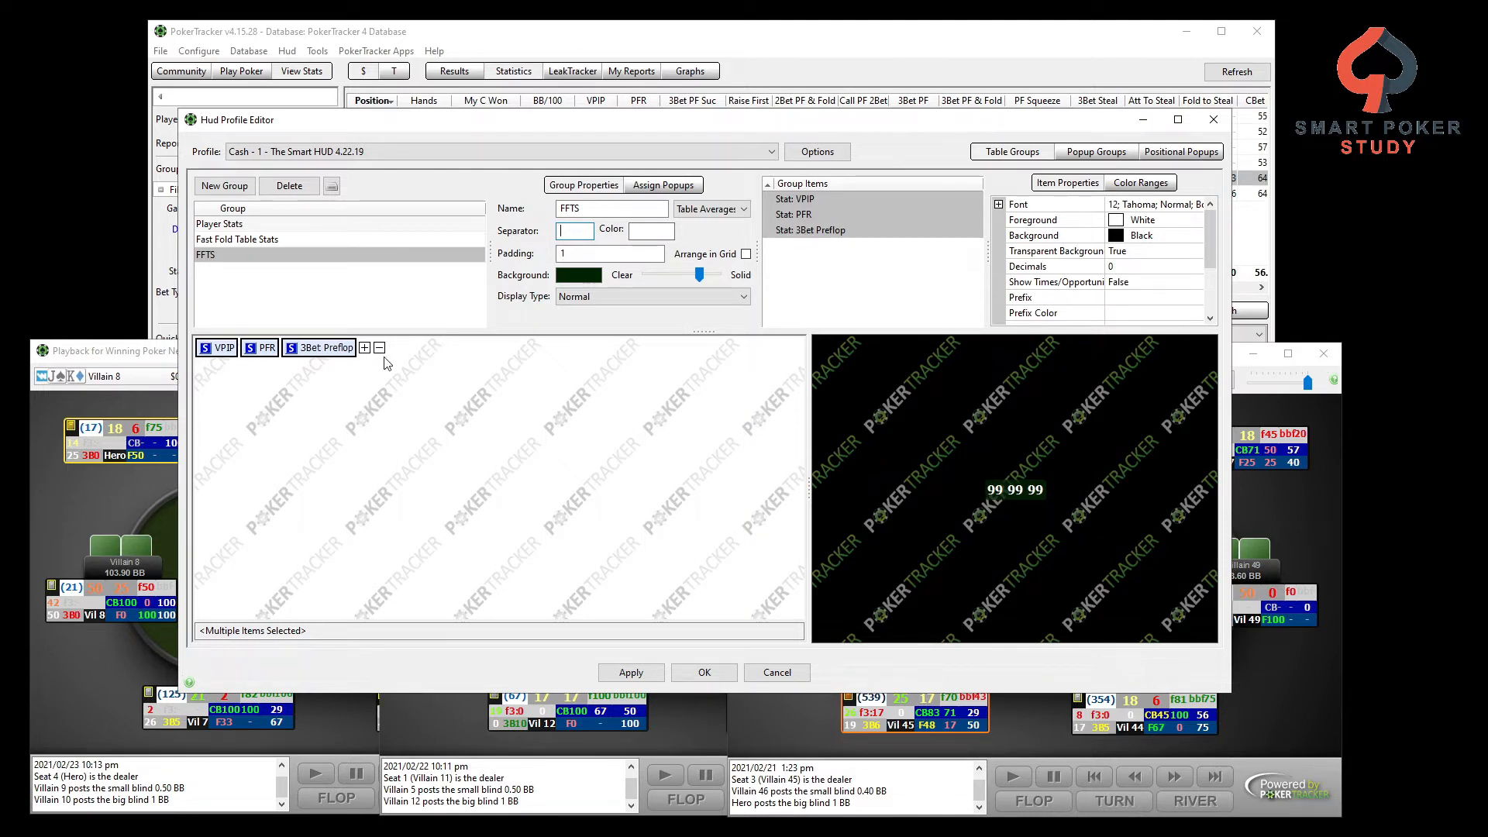
Load the "Stat: VPIP" color range preset for the VPIP statistic in the FFTS group.
left_click(313, 350)
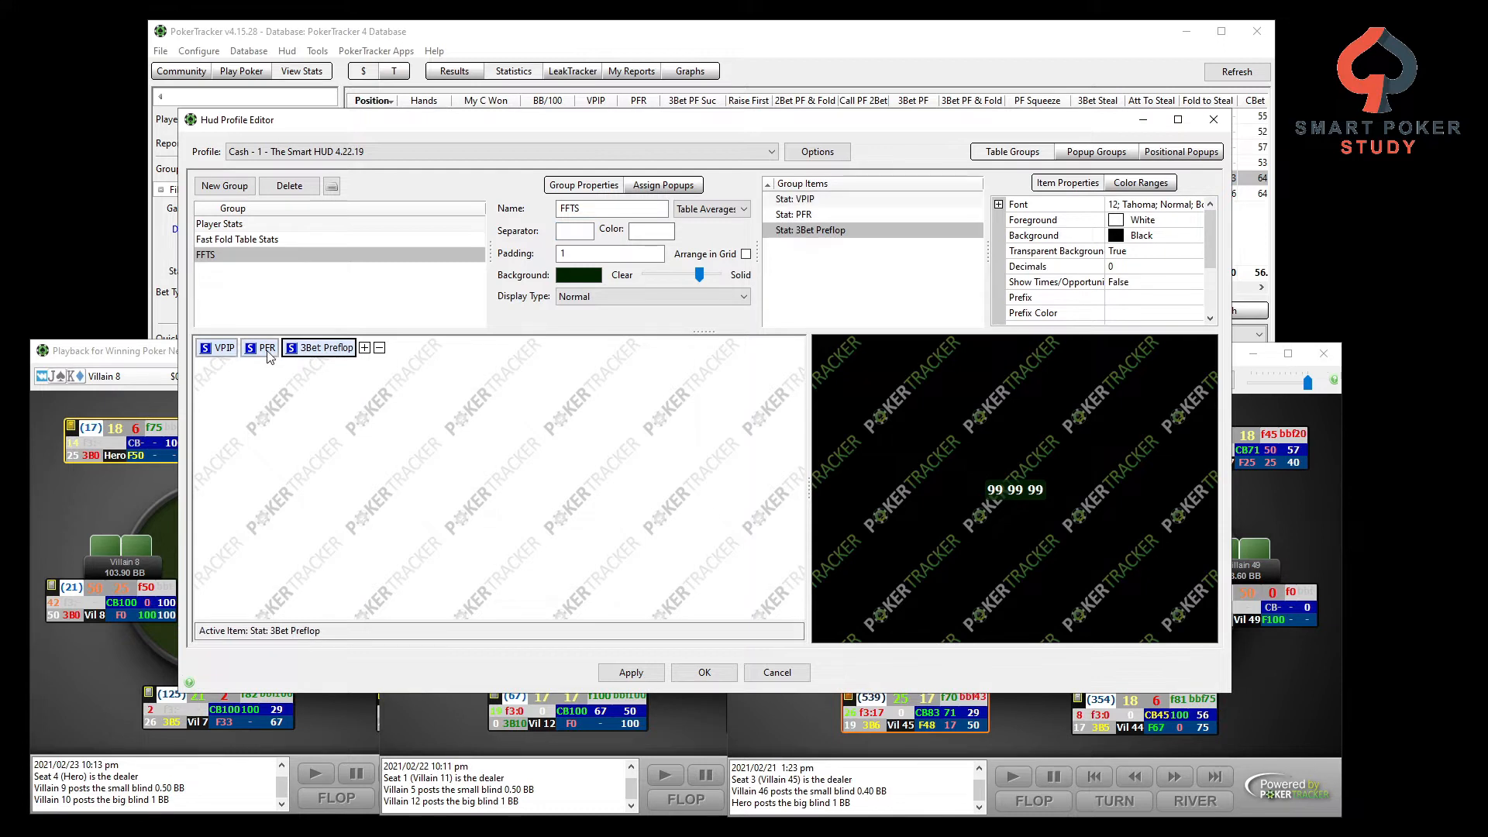
left_click(268, 350)
left_click(218, 352)
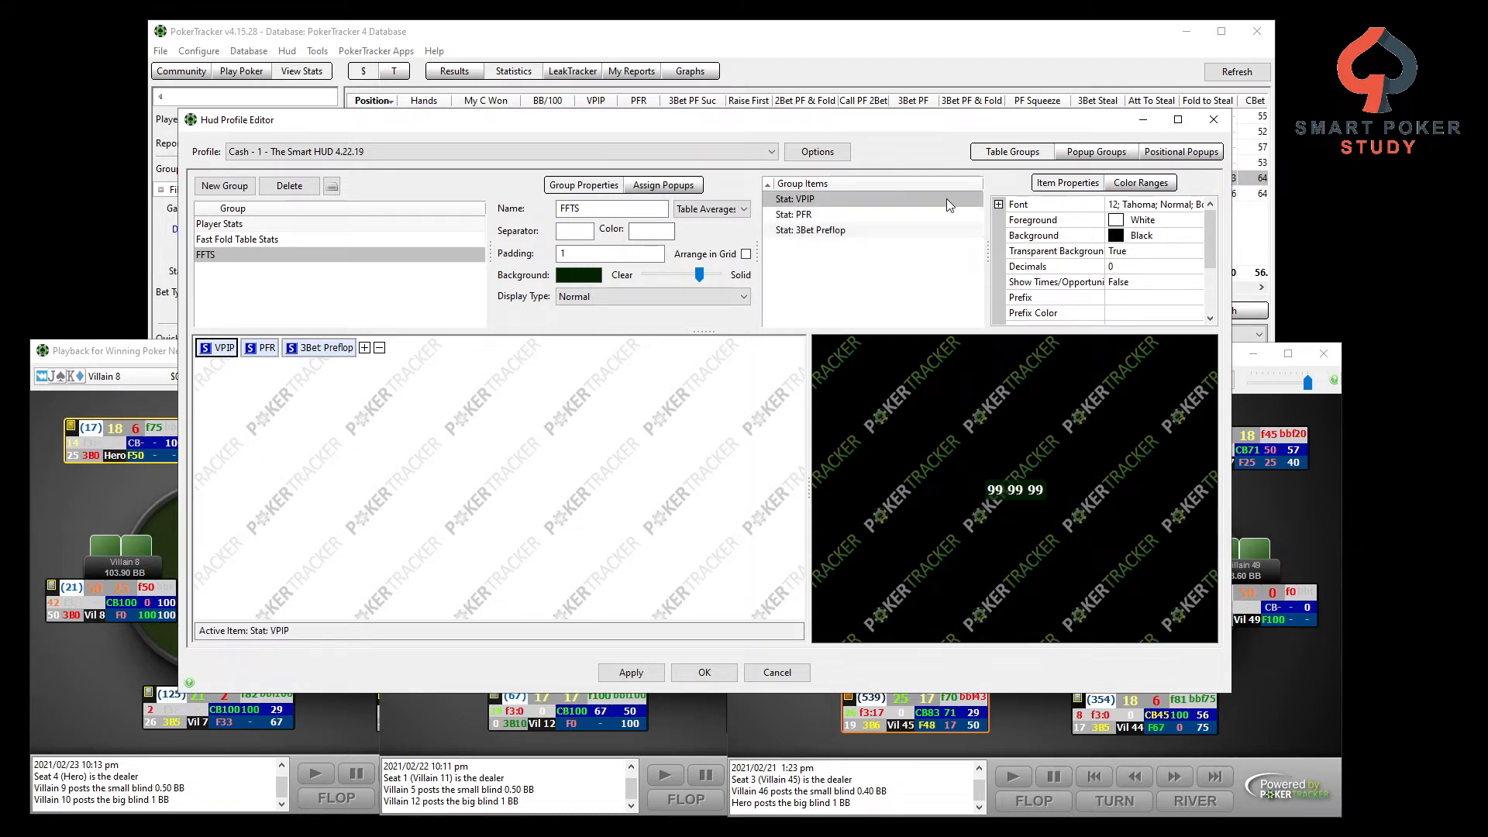
left_click(1138, 186)
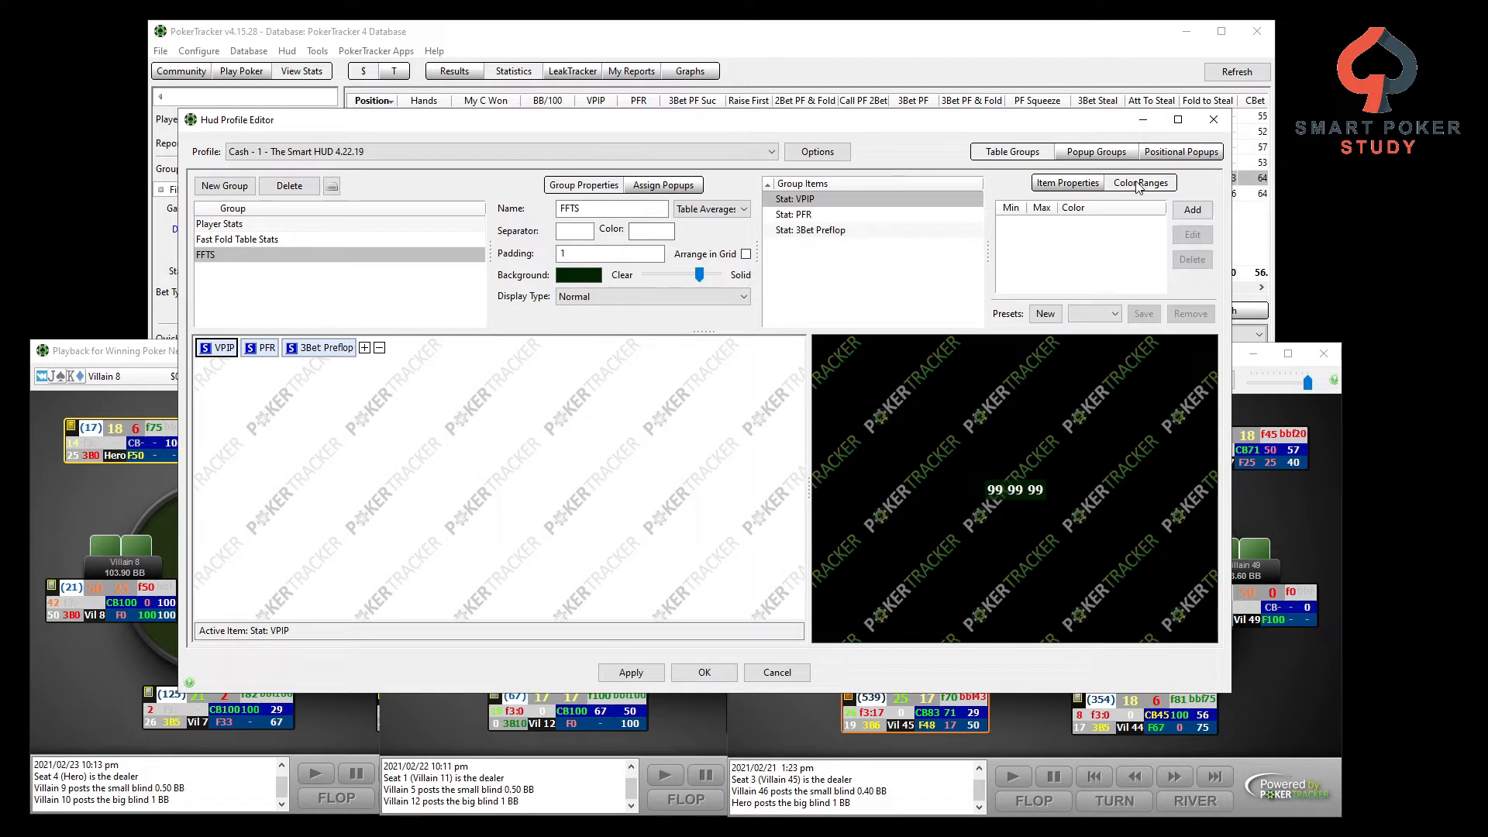
left_click(1096, 313)
left_click(1109, 667)
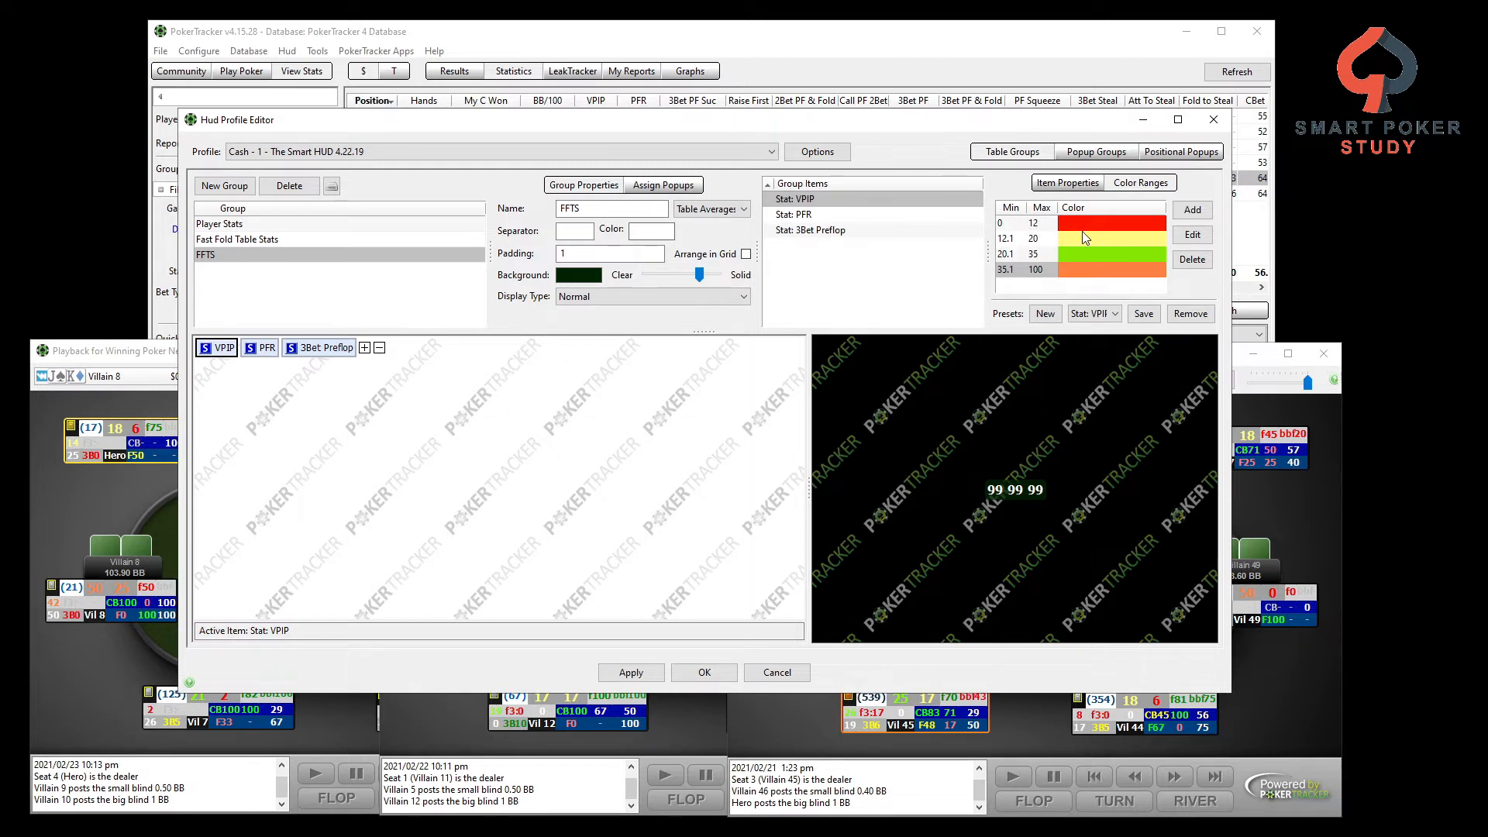
Load the "Stat: PFR" color range preset for the PFR statistic.
left_click(253, 349)
left_click(1103, 313)
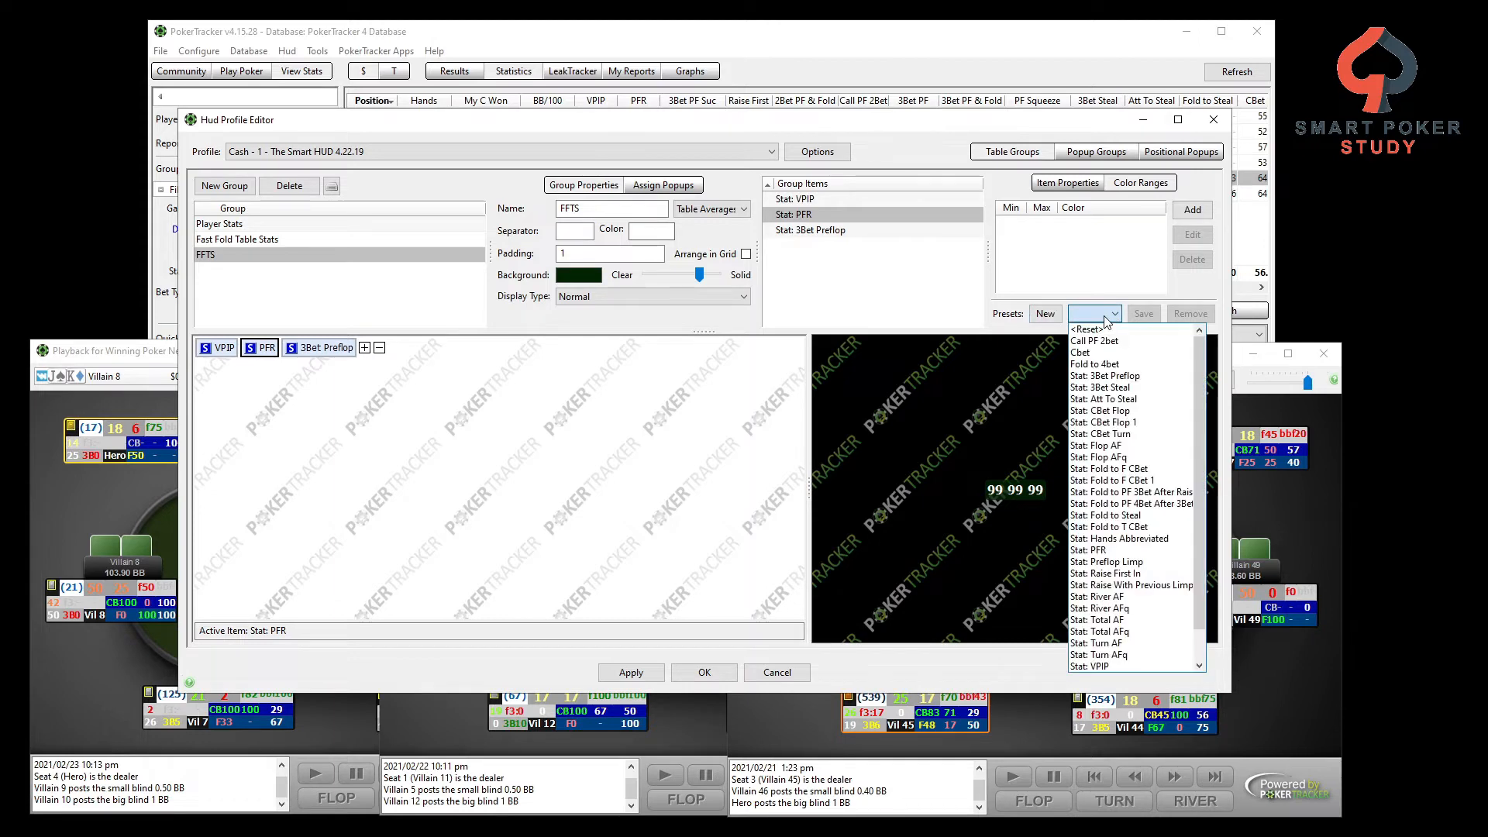
left_click(1104, 550)
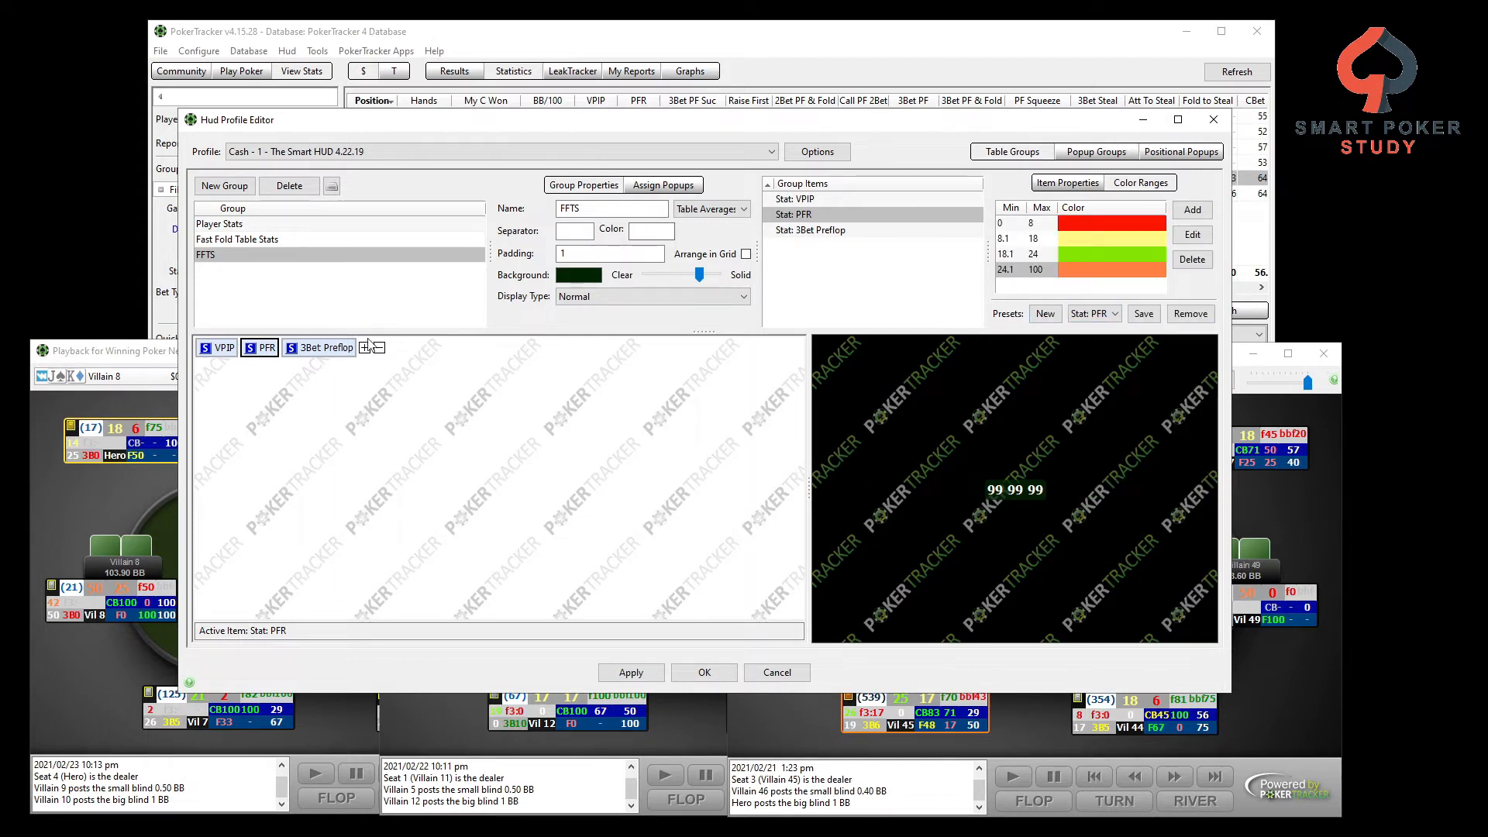
Load the "Stat: 3Bet Preflop" color range preset for the 3Bet Preflop statistic and apply the HUD profile changes.
left_click(323, 351)
left_click(1104, 314)
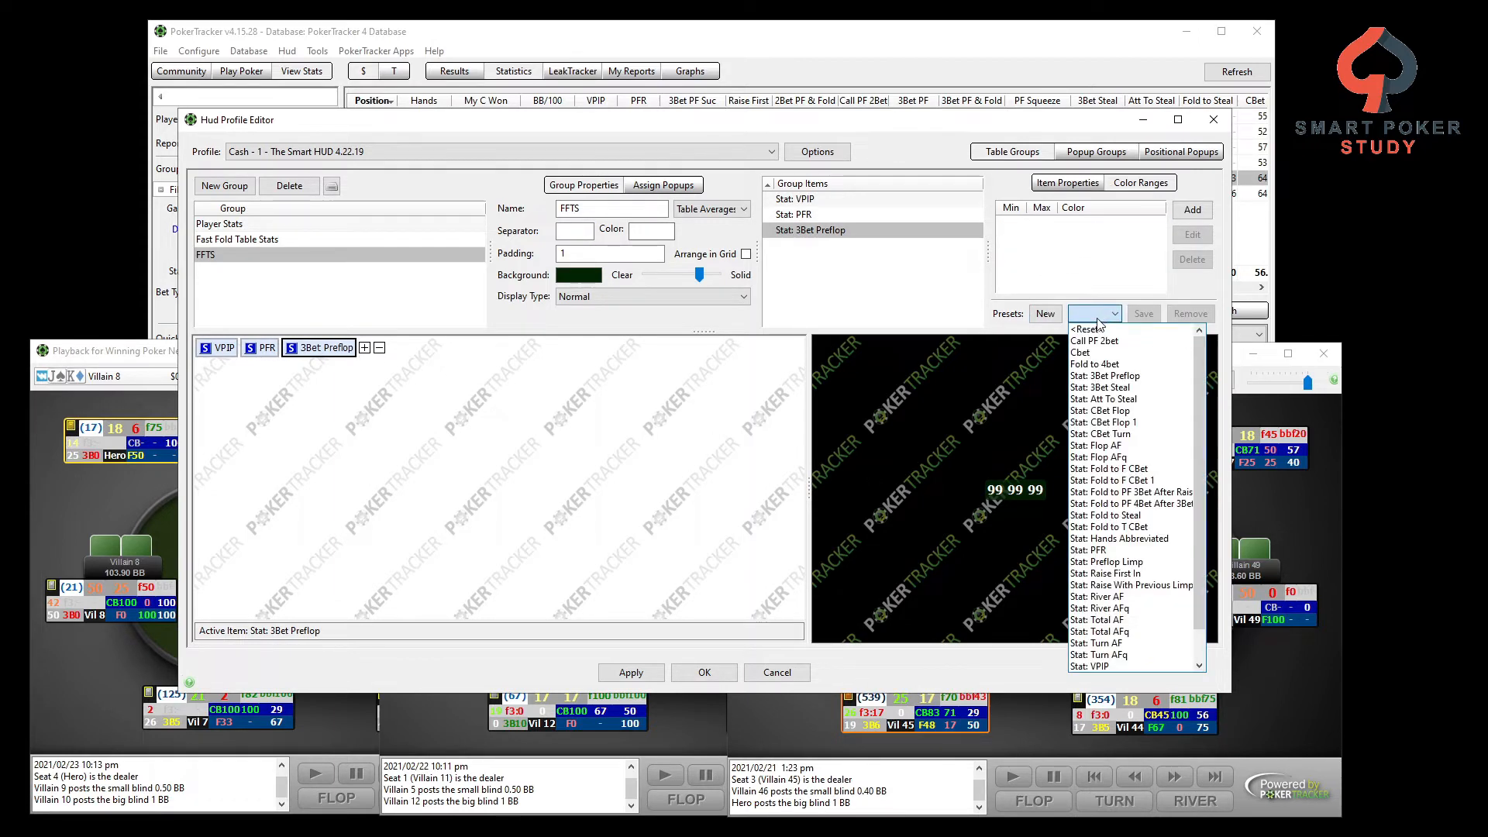
left_click(1116, 377)
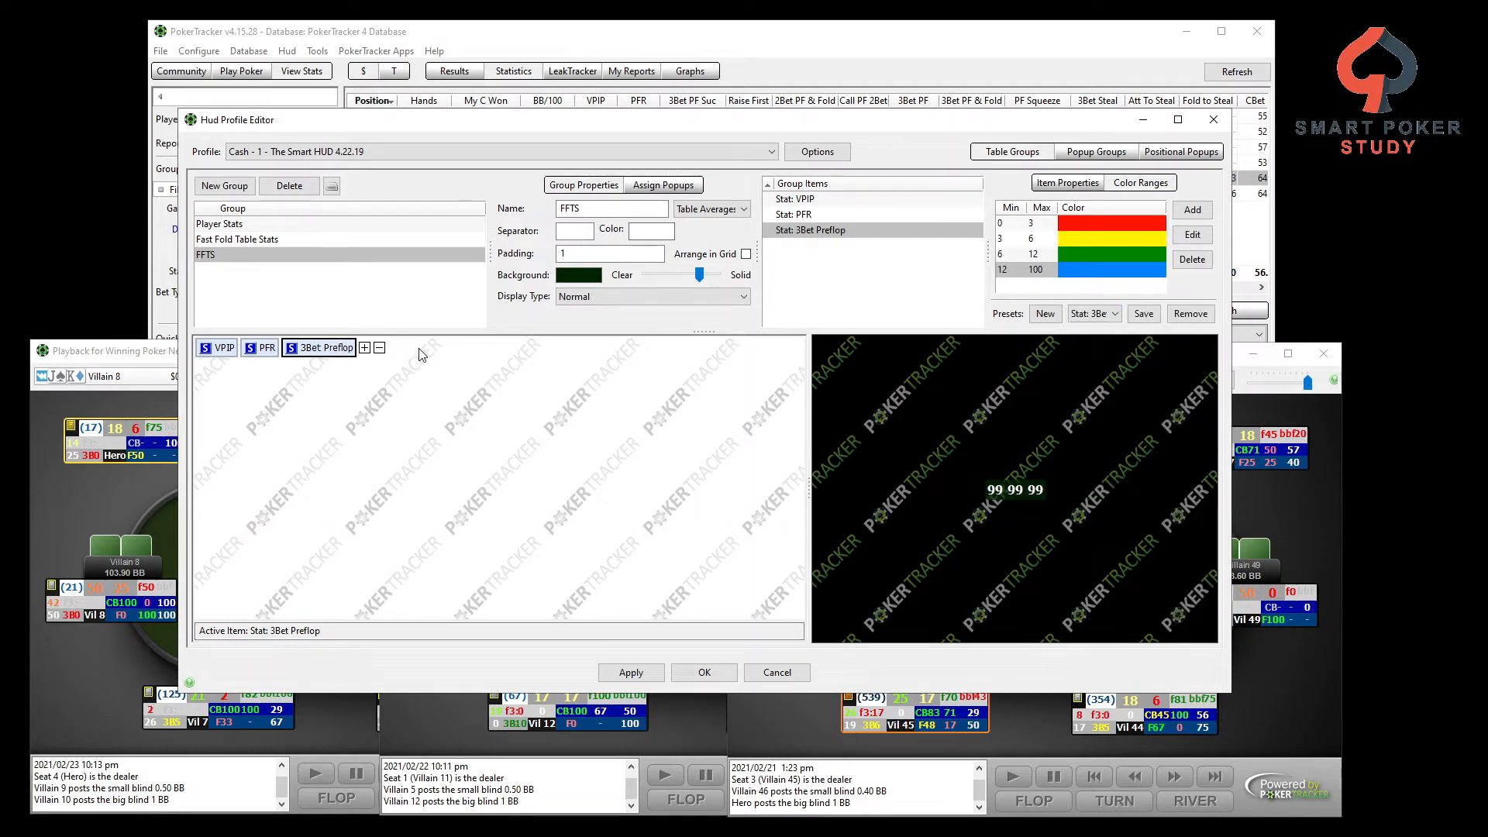
left_click(636, 680)
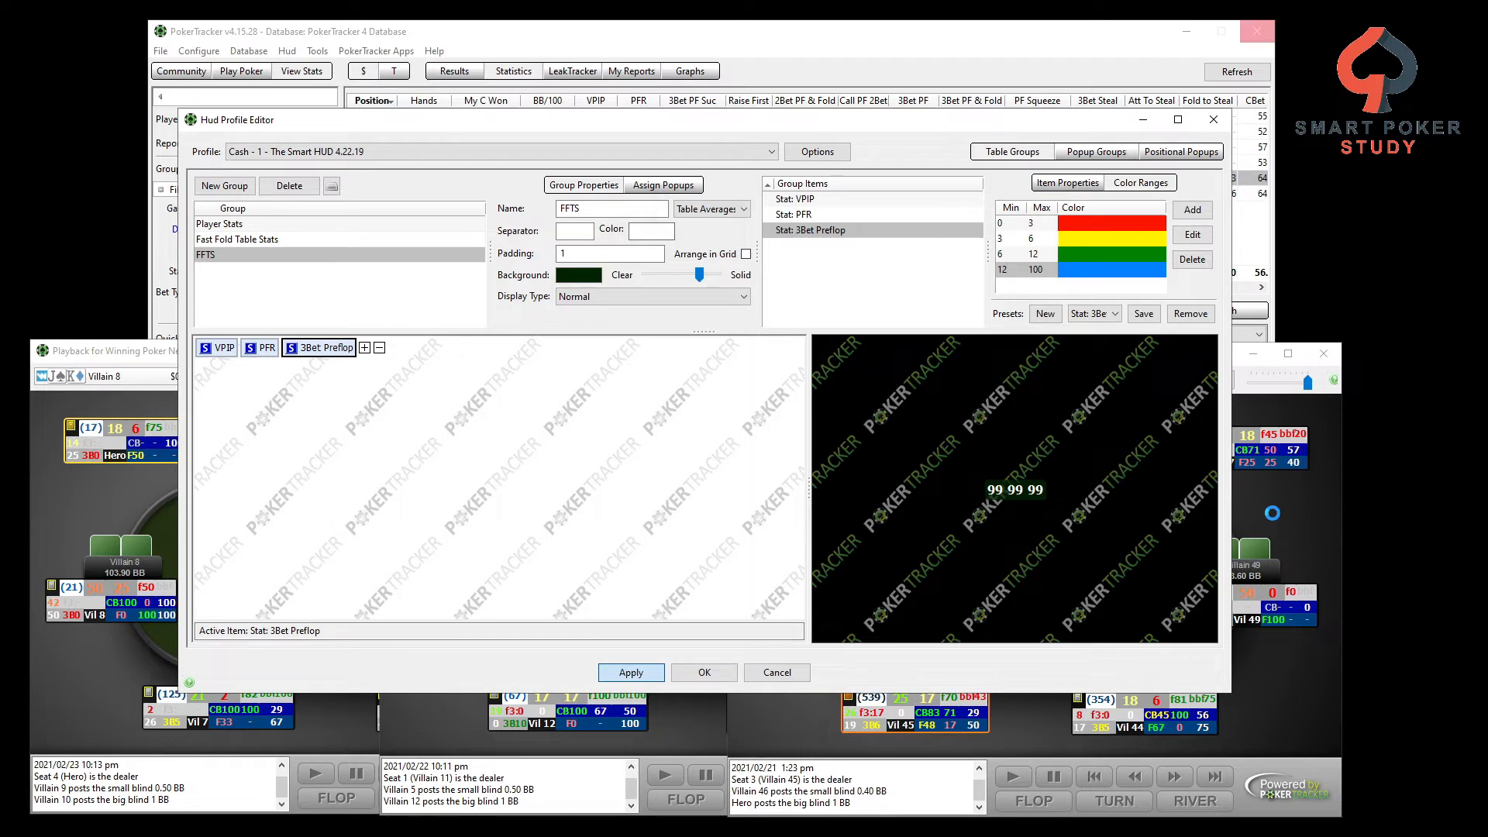
Bring the $0.05 NL playback table forward and place the FFTS group directly below the existing table-average stats.
left_click(1272, 512)
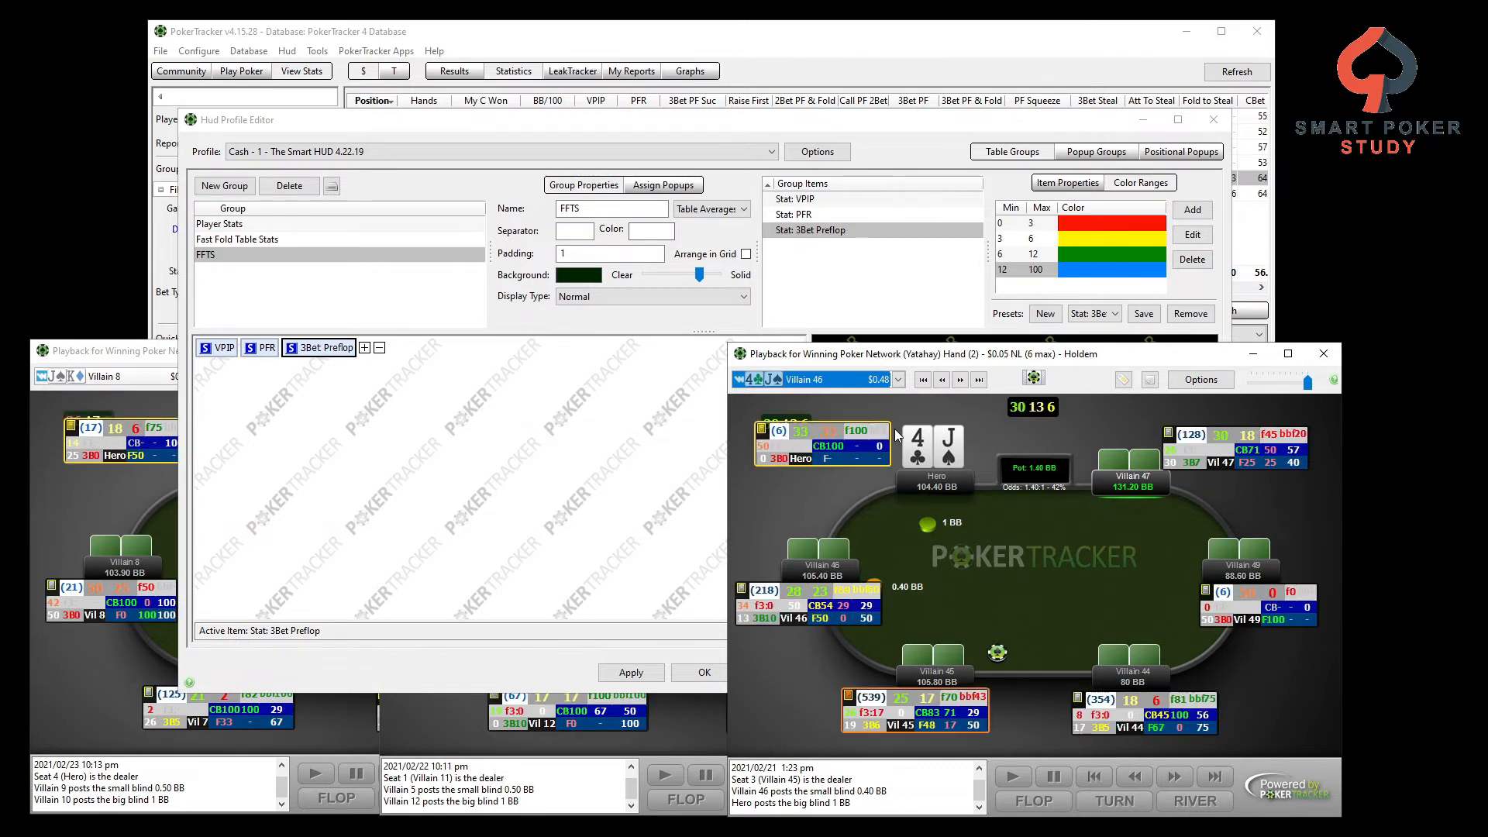
left_click_drag(801, 426, 1045, 433)
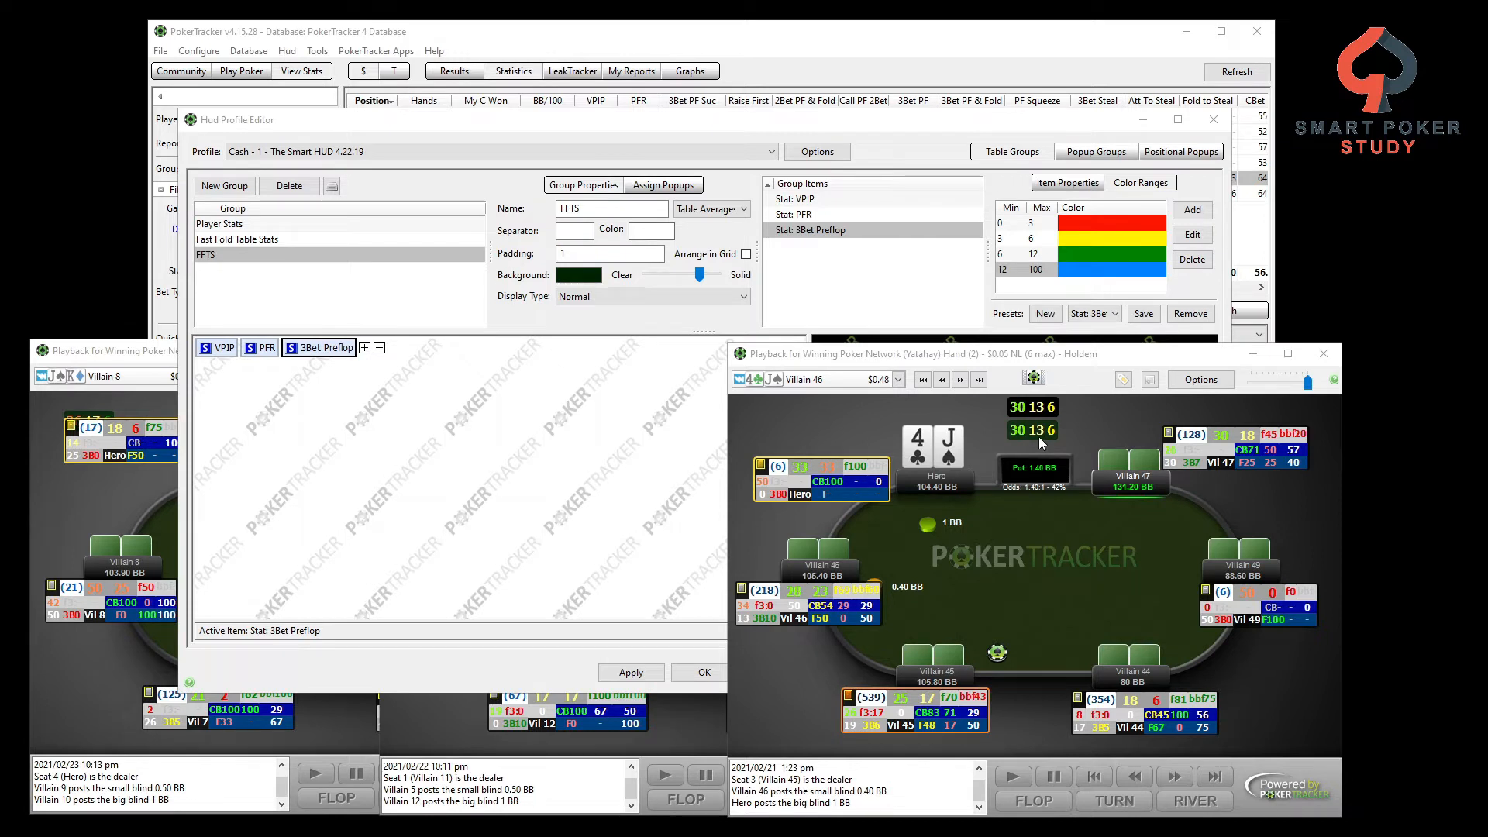
mouse_move(1039, 437)
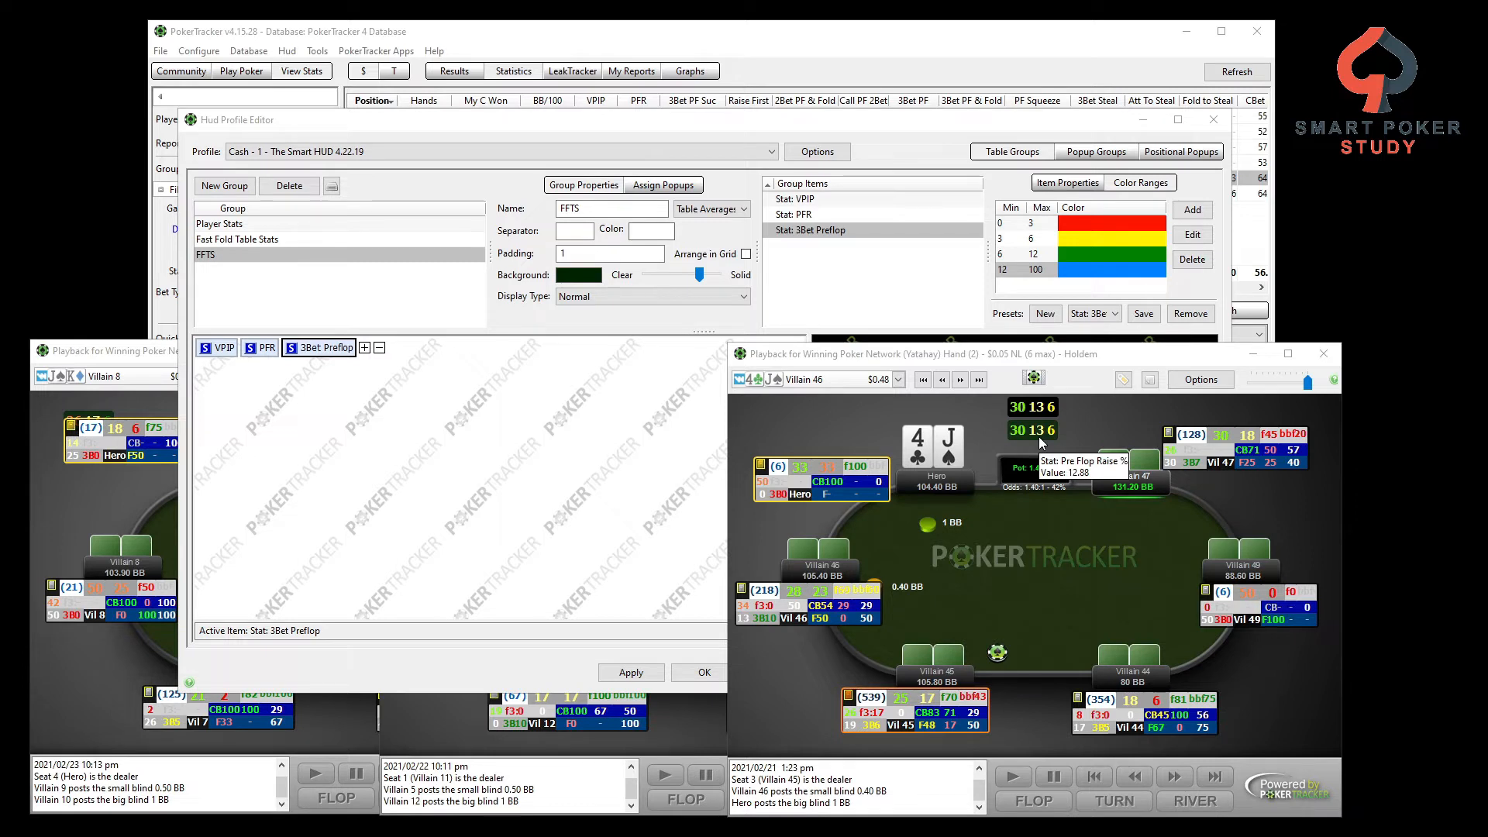
Add a second line to the FFTS group and insert the Preflop Limp statistic on it.
left_click(364, 348)
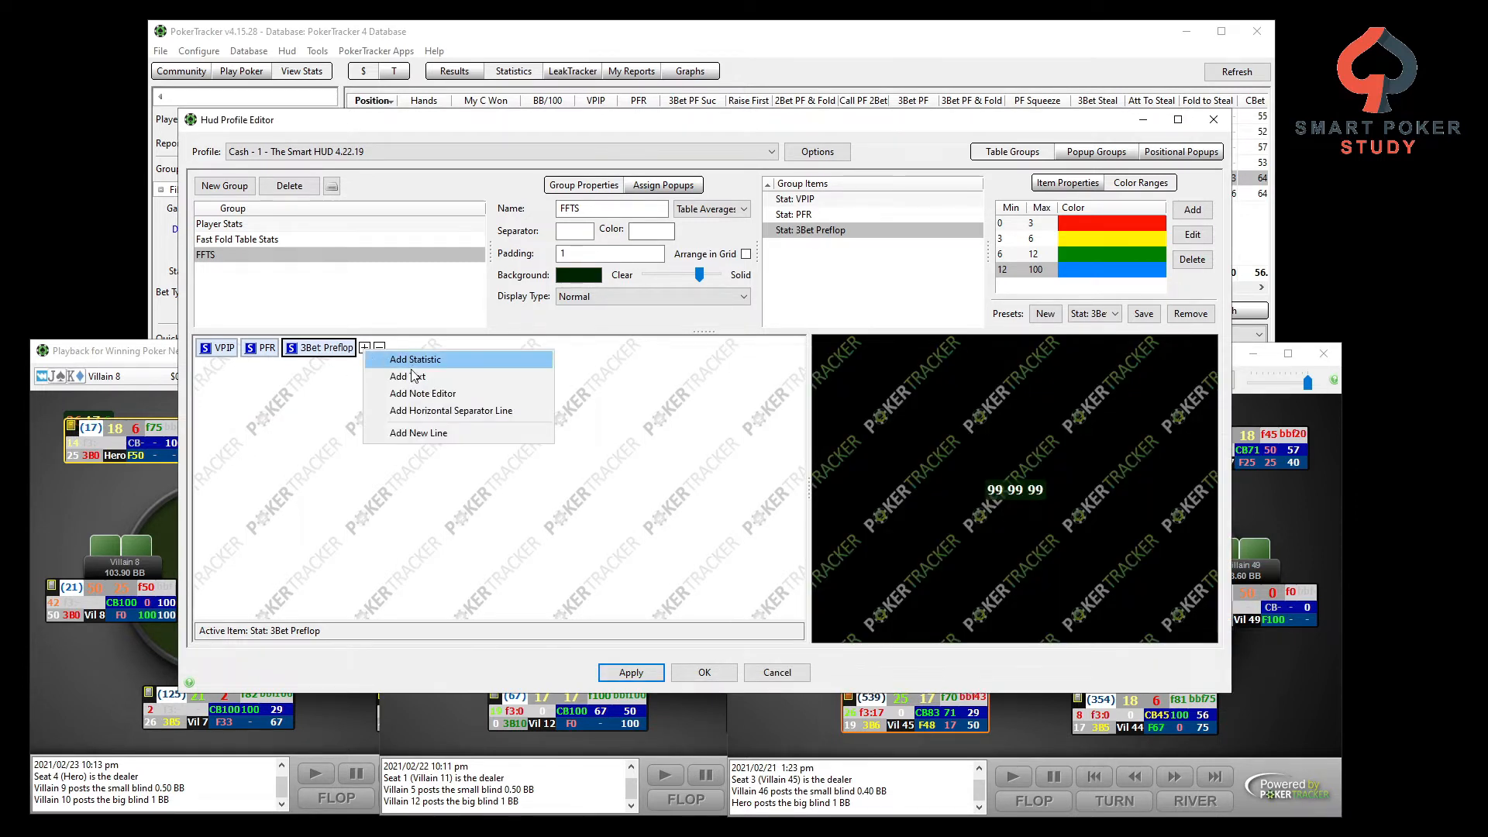
left_click(417, 432)
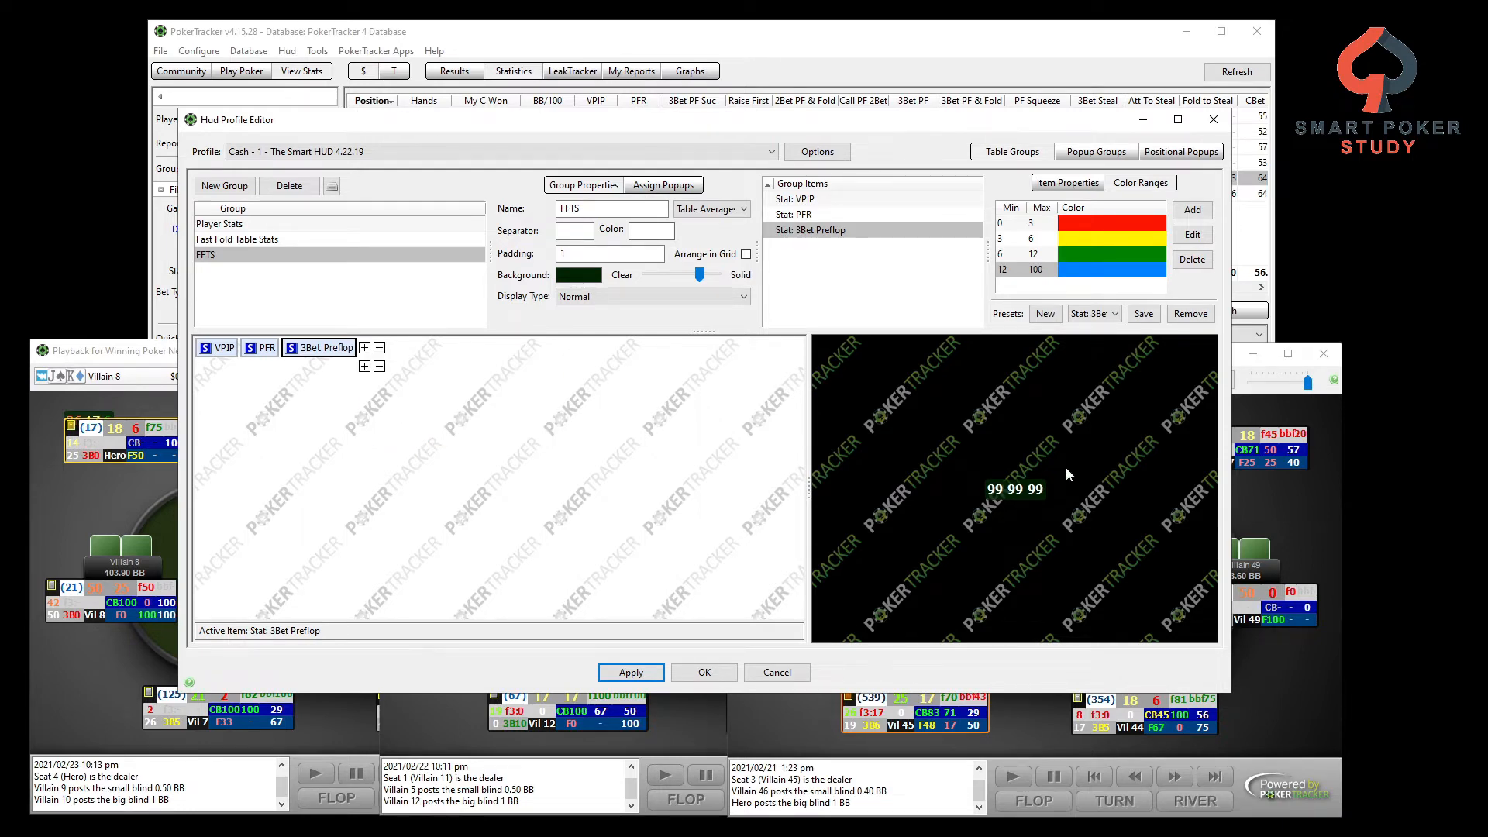
left_click(1272, 473)
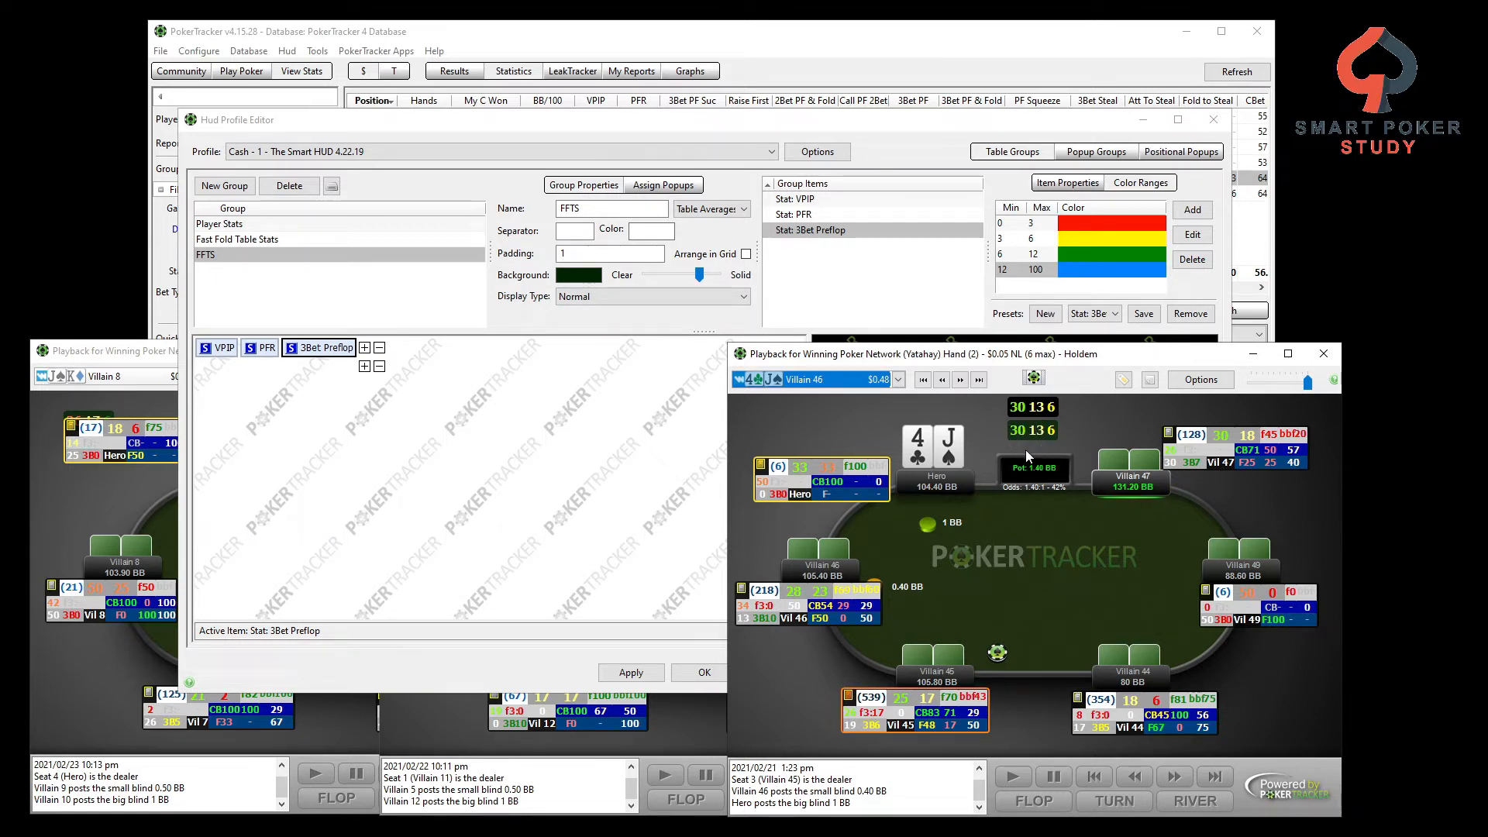
left_click(364, 367)
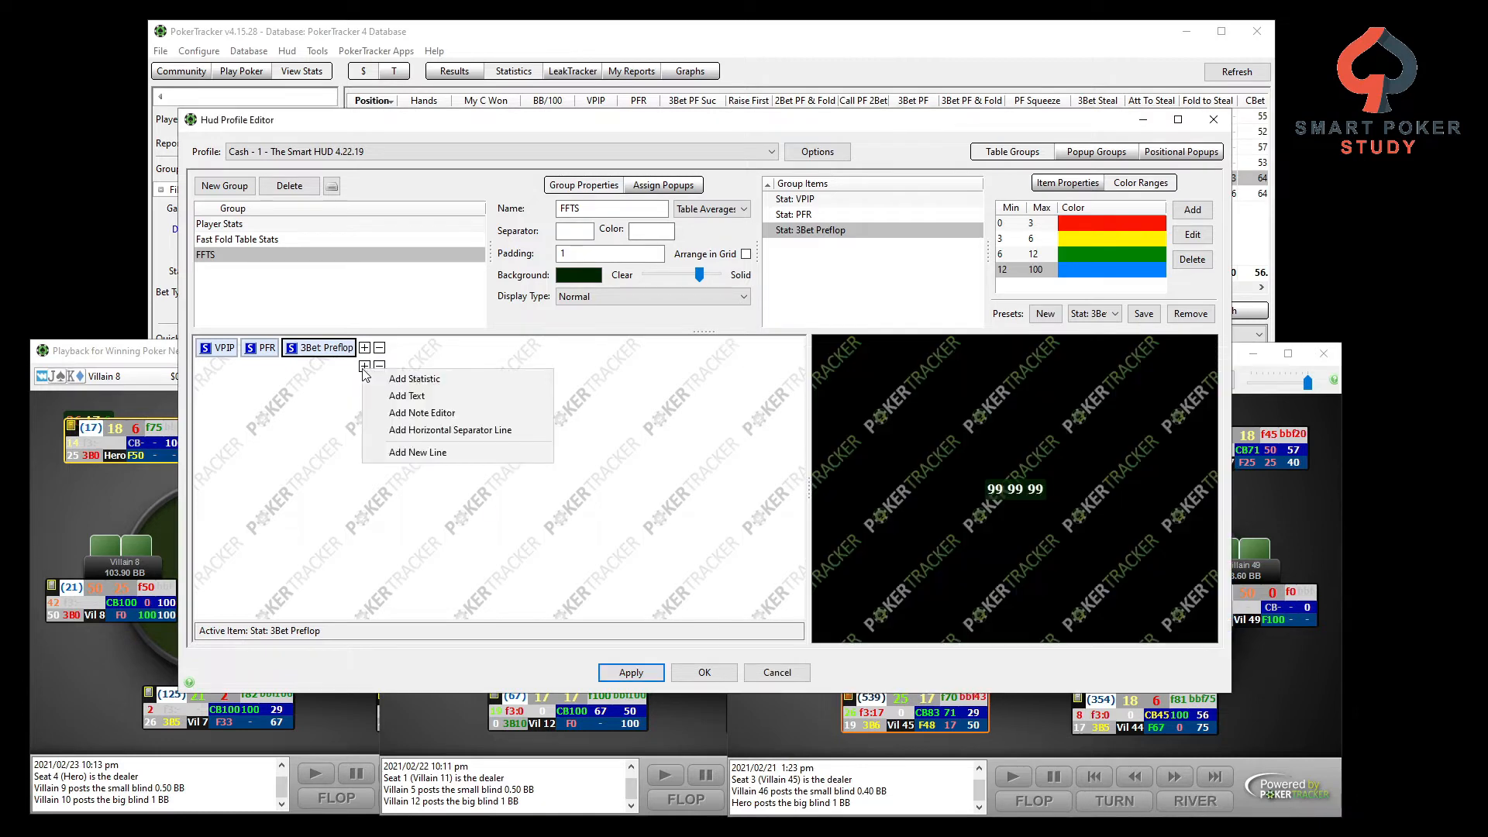
left_click(403, 384)
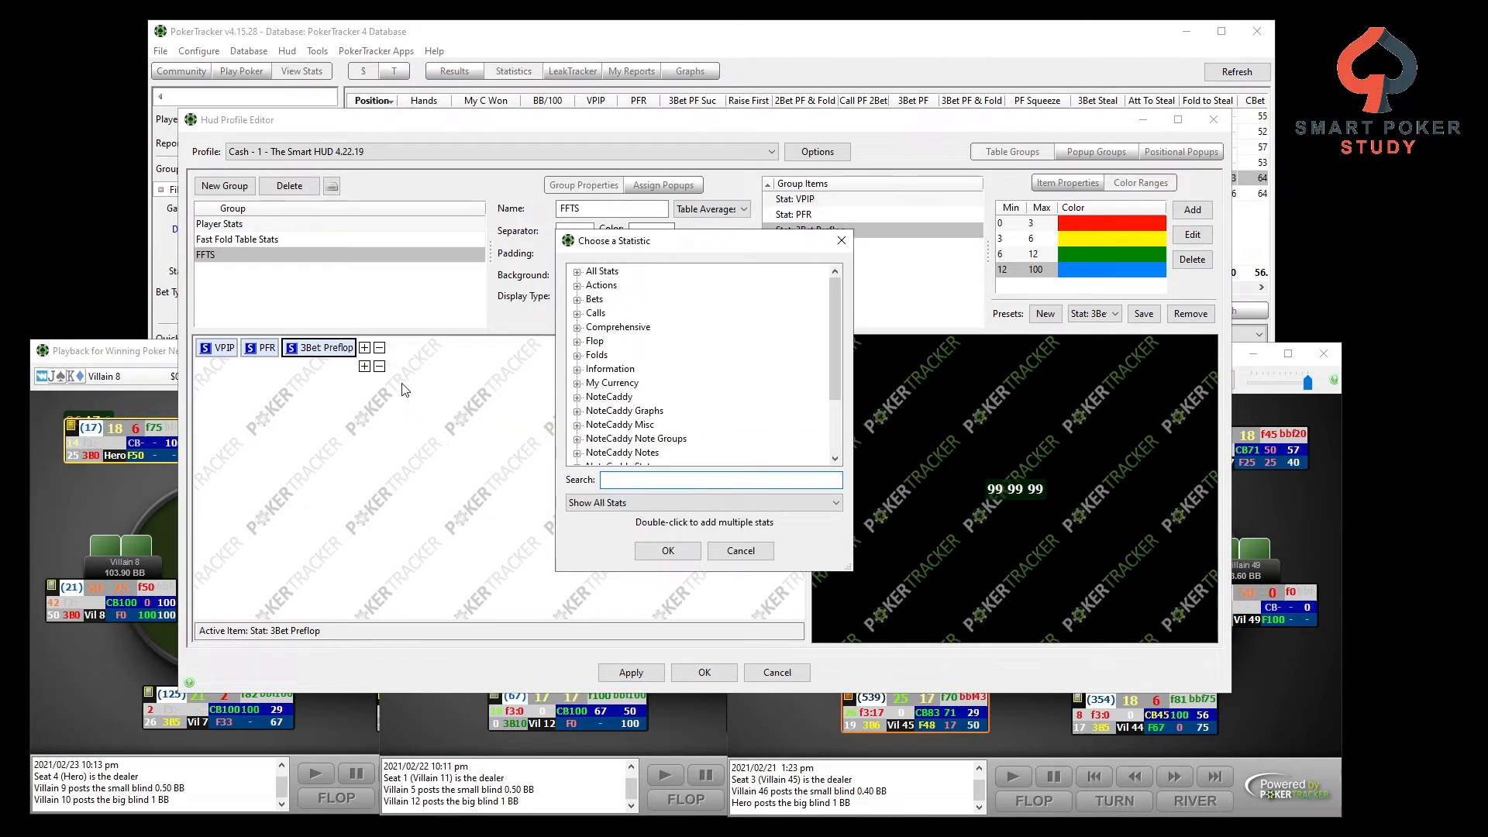
type("LImp")
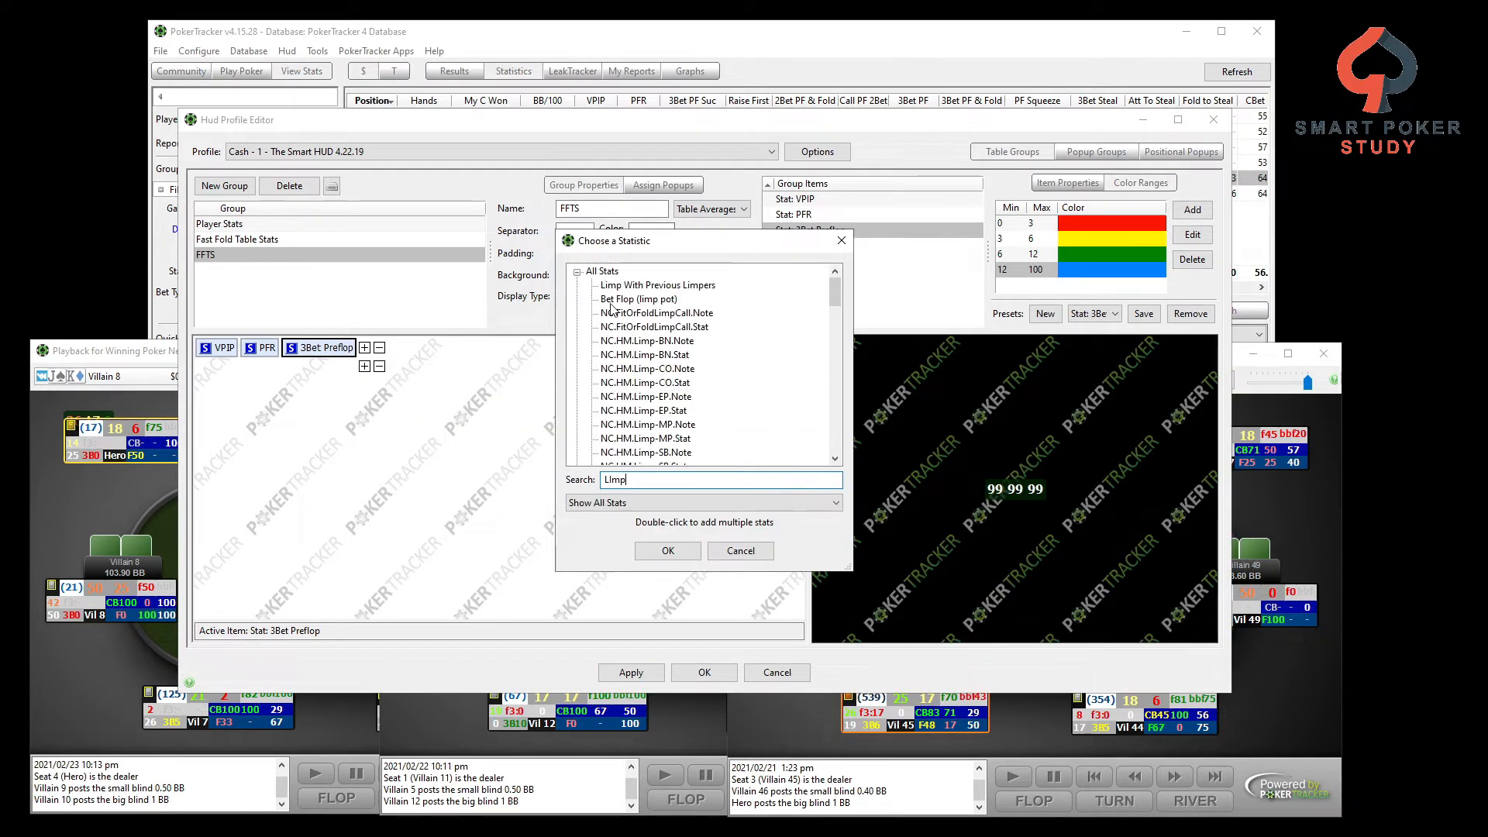
scroll(736, 379, "down", 5)
scroll(736, 378, "up", 2)
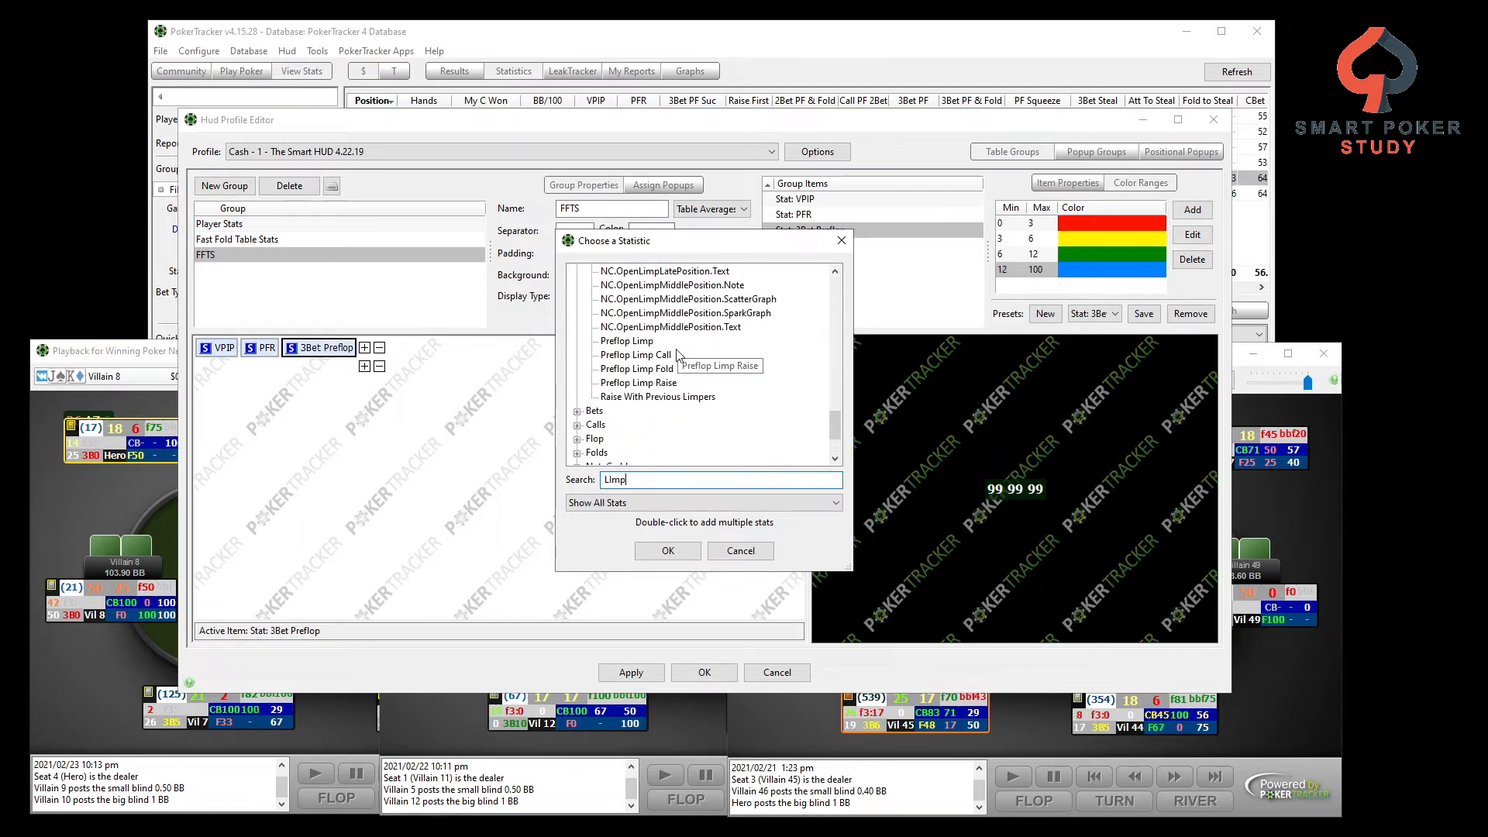
left_click(641, 343)
double_click(641, 343)
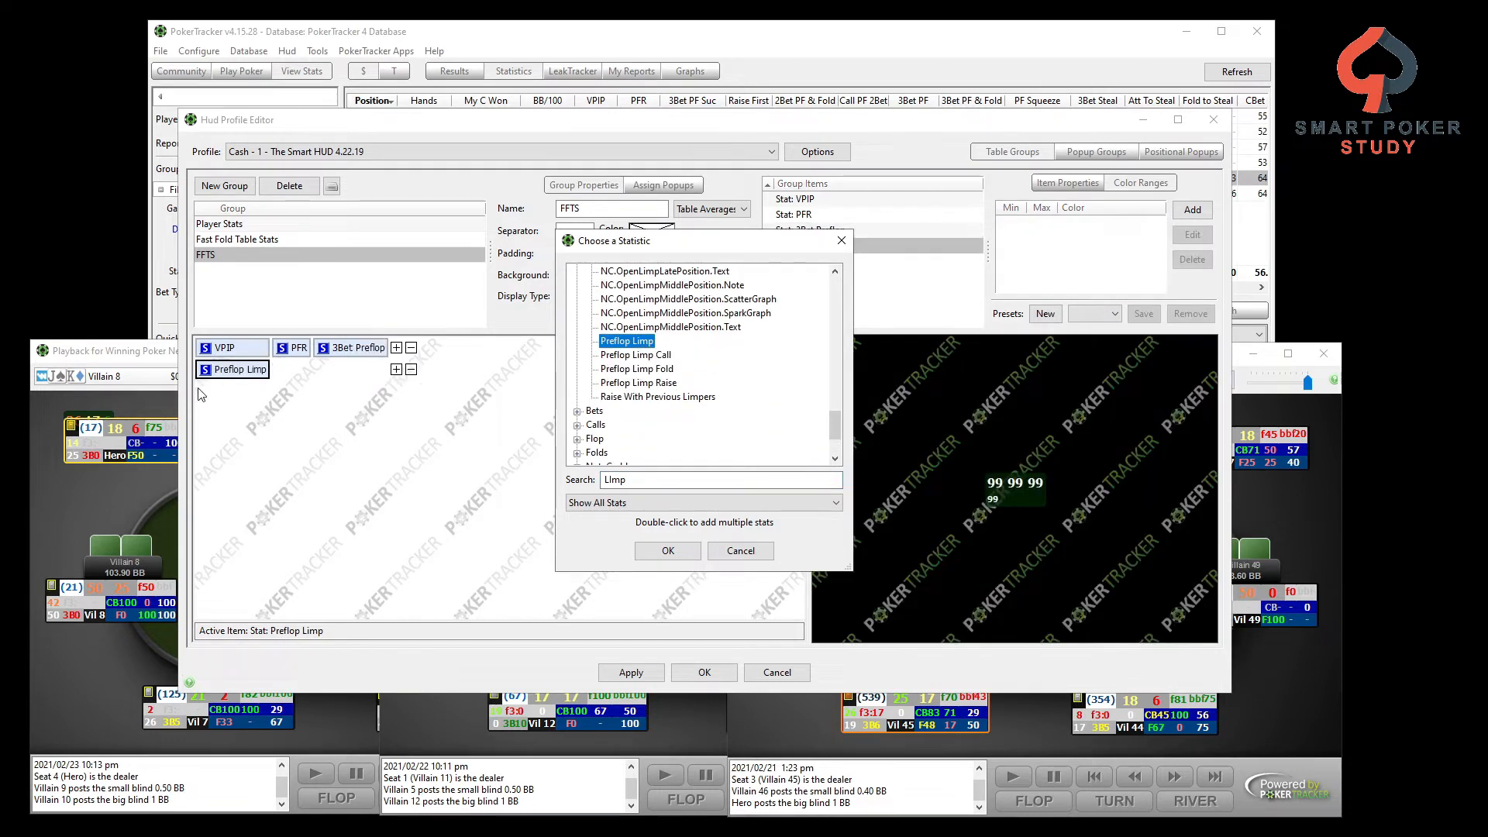
Add the Fold to F CBet statistic after Preflop Limp and apply the HUD profile changes.
left_click_drag(641, 483, 594, 485)
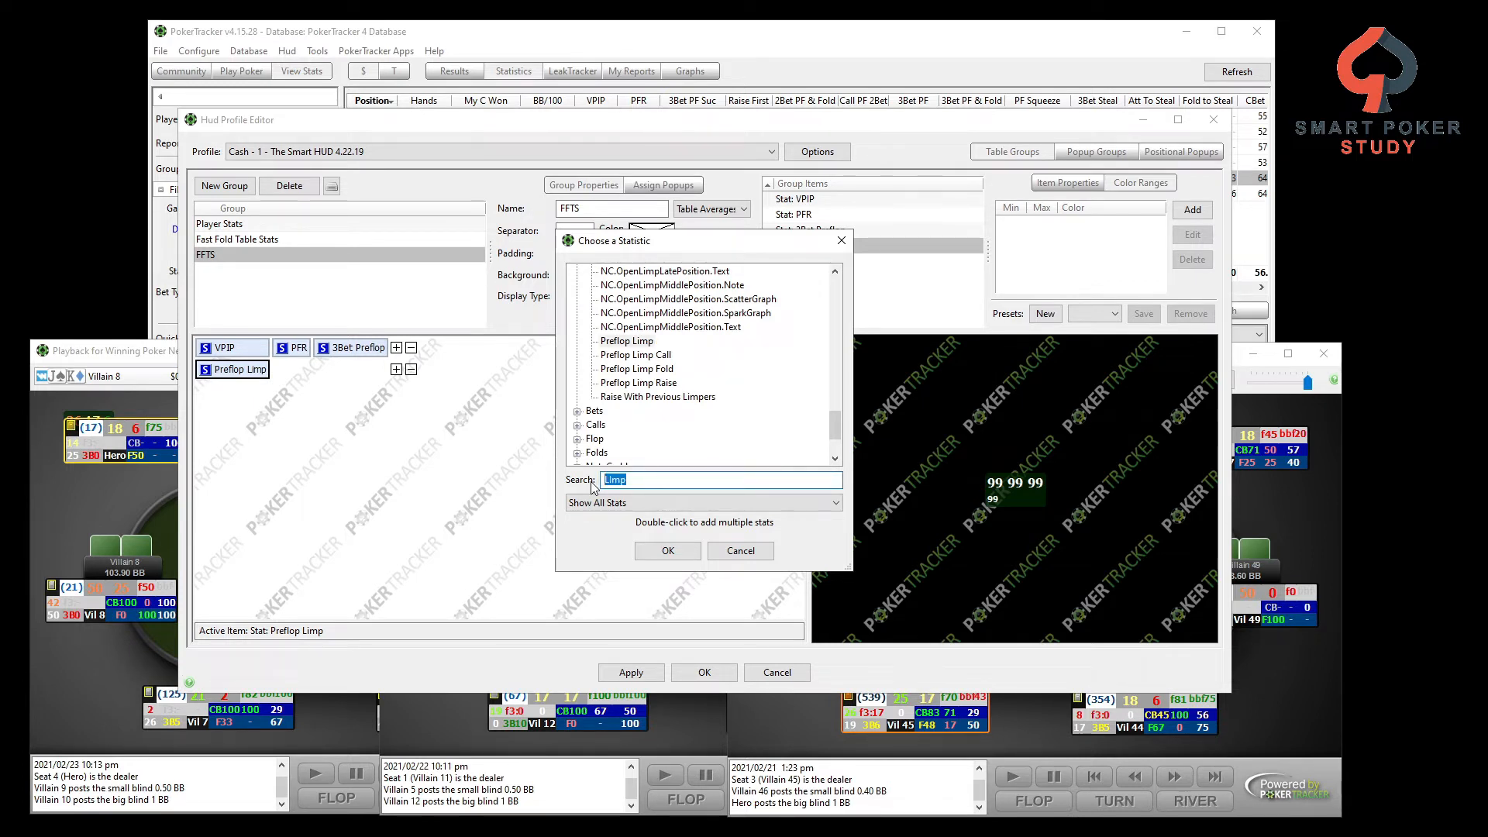
type("Fold to f")
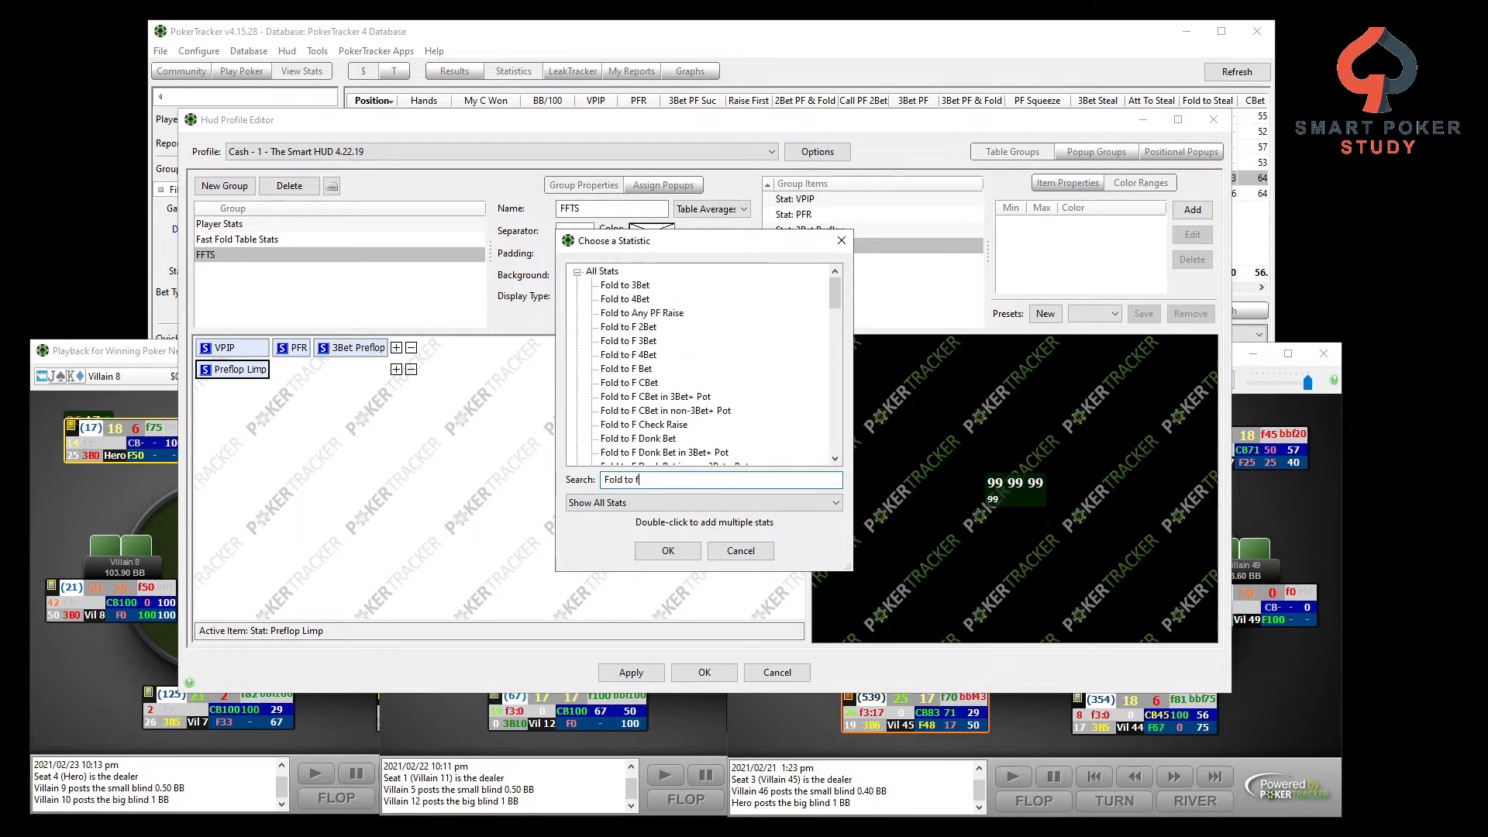
double_click(628, 342)
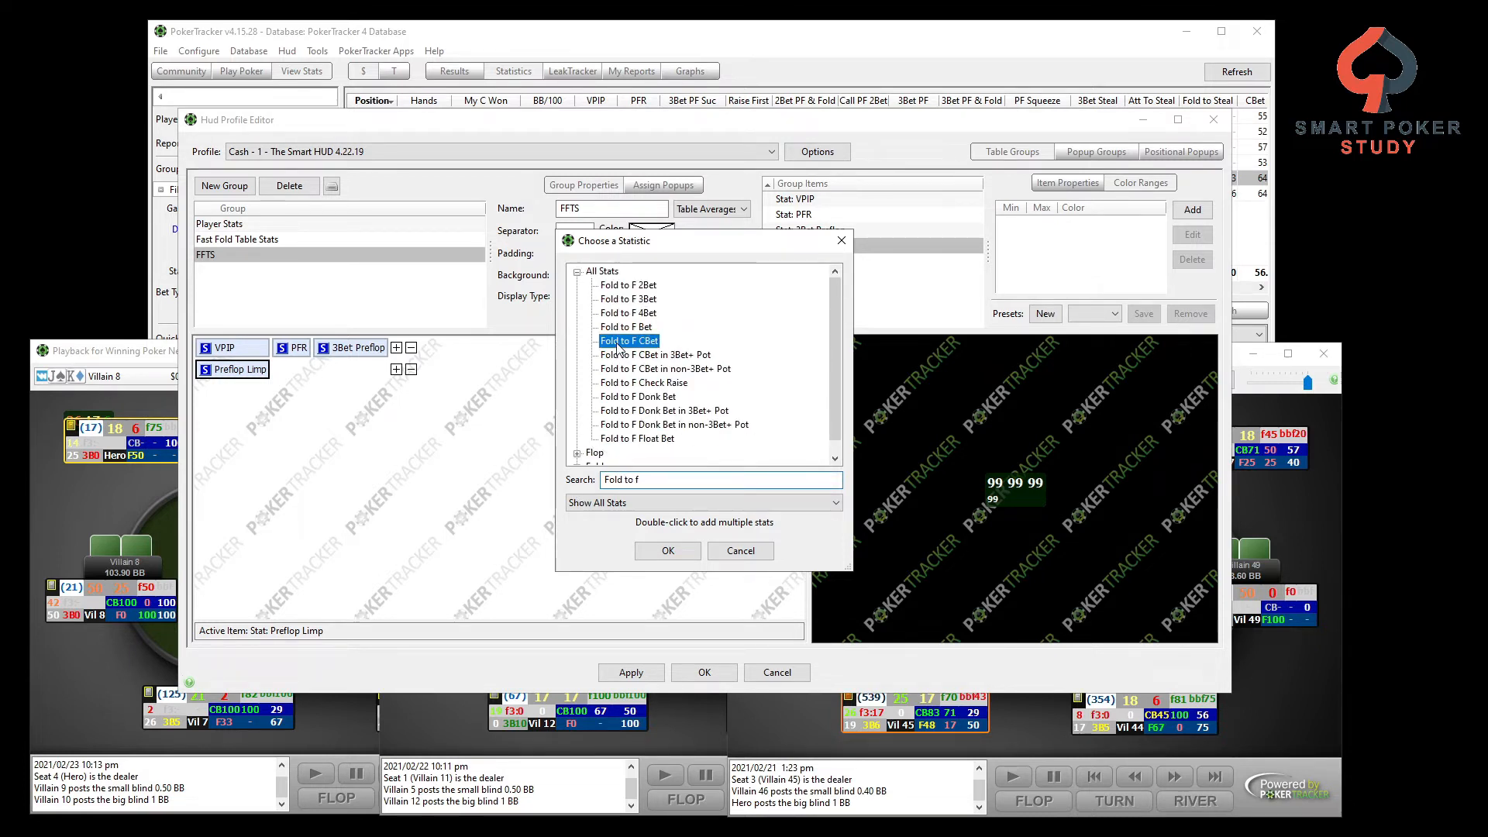
left_click(668, 551)
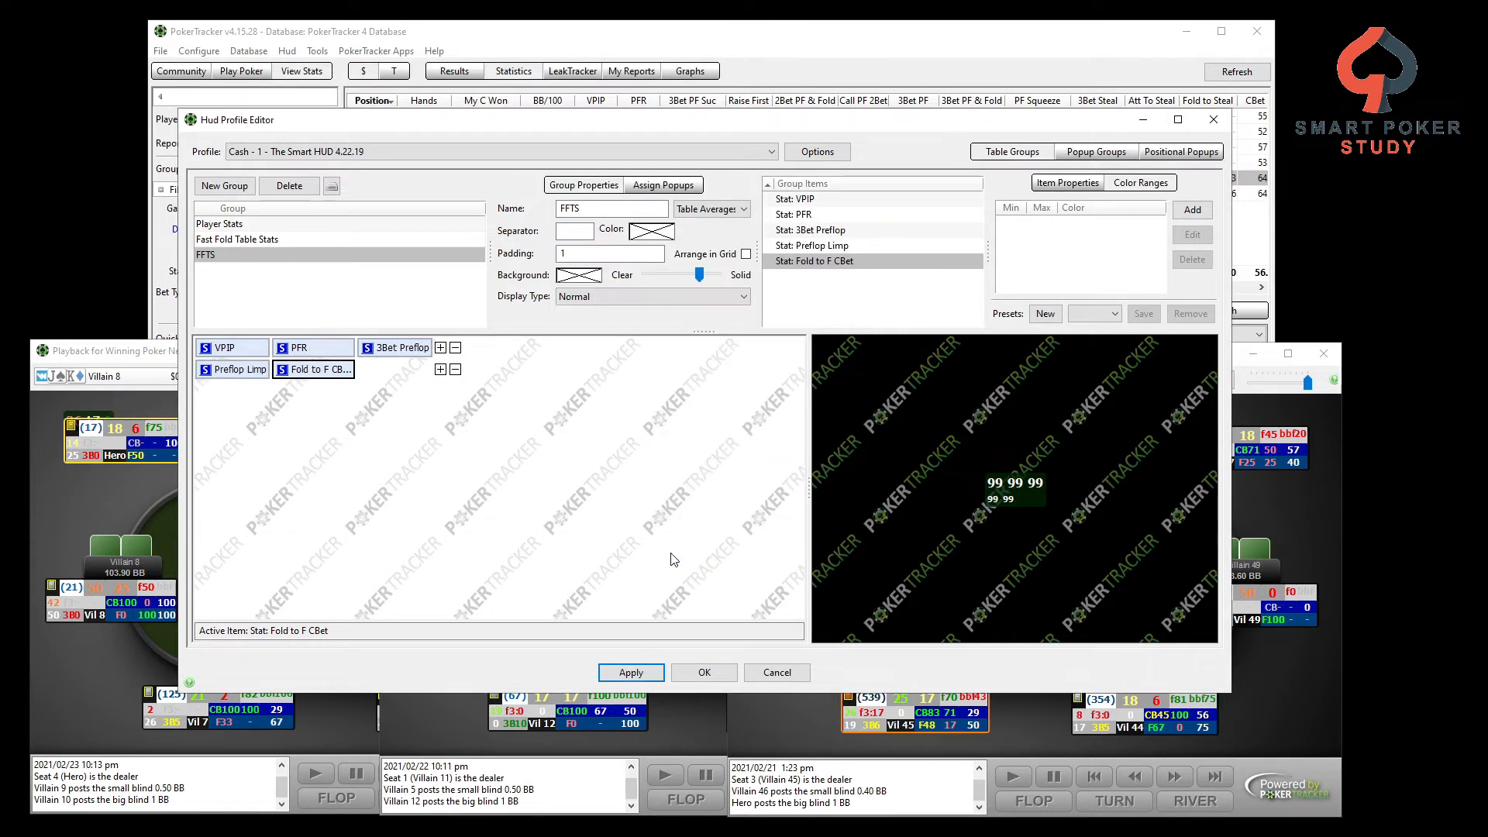
left_click(629, 673)
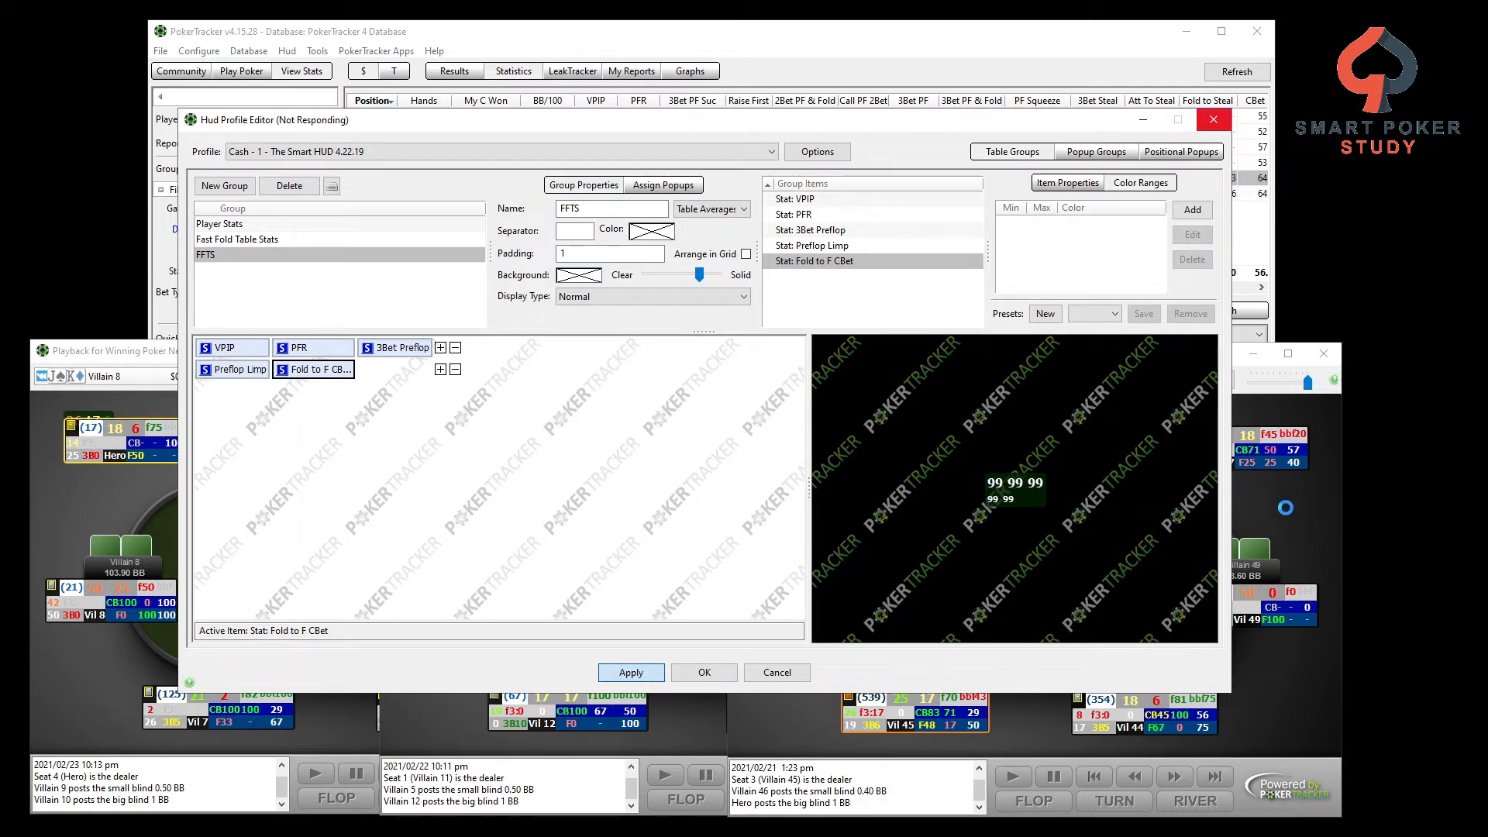
Place the two-line FFTS group below the existing table-average stats on the $0.05 NL table and save the HUD layout.
left_click(1285, 508)
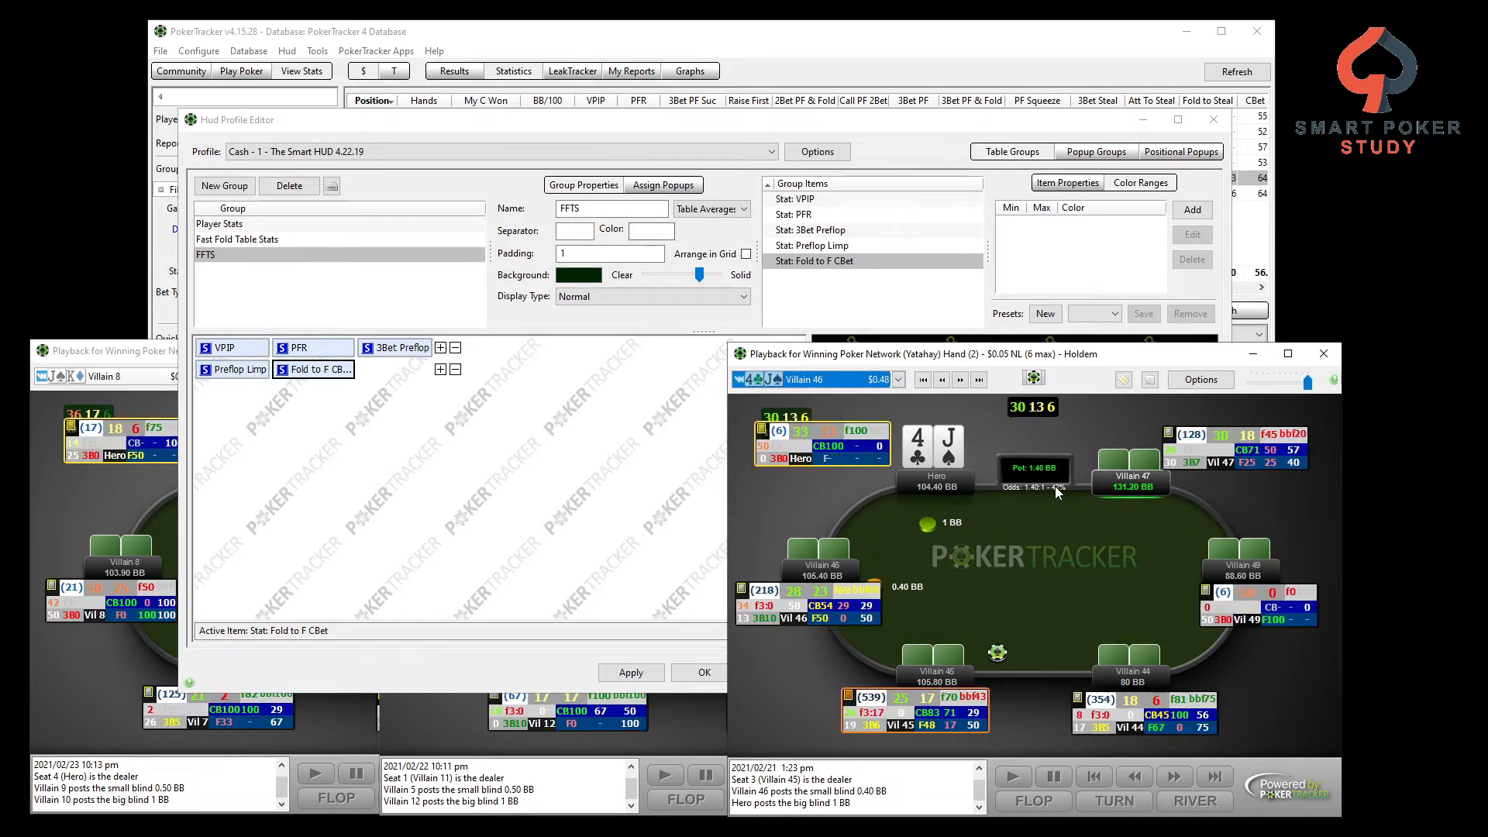
left_click_drag(792, 416, 1039, 429)
right_click(1036, 377)
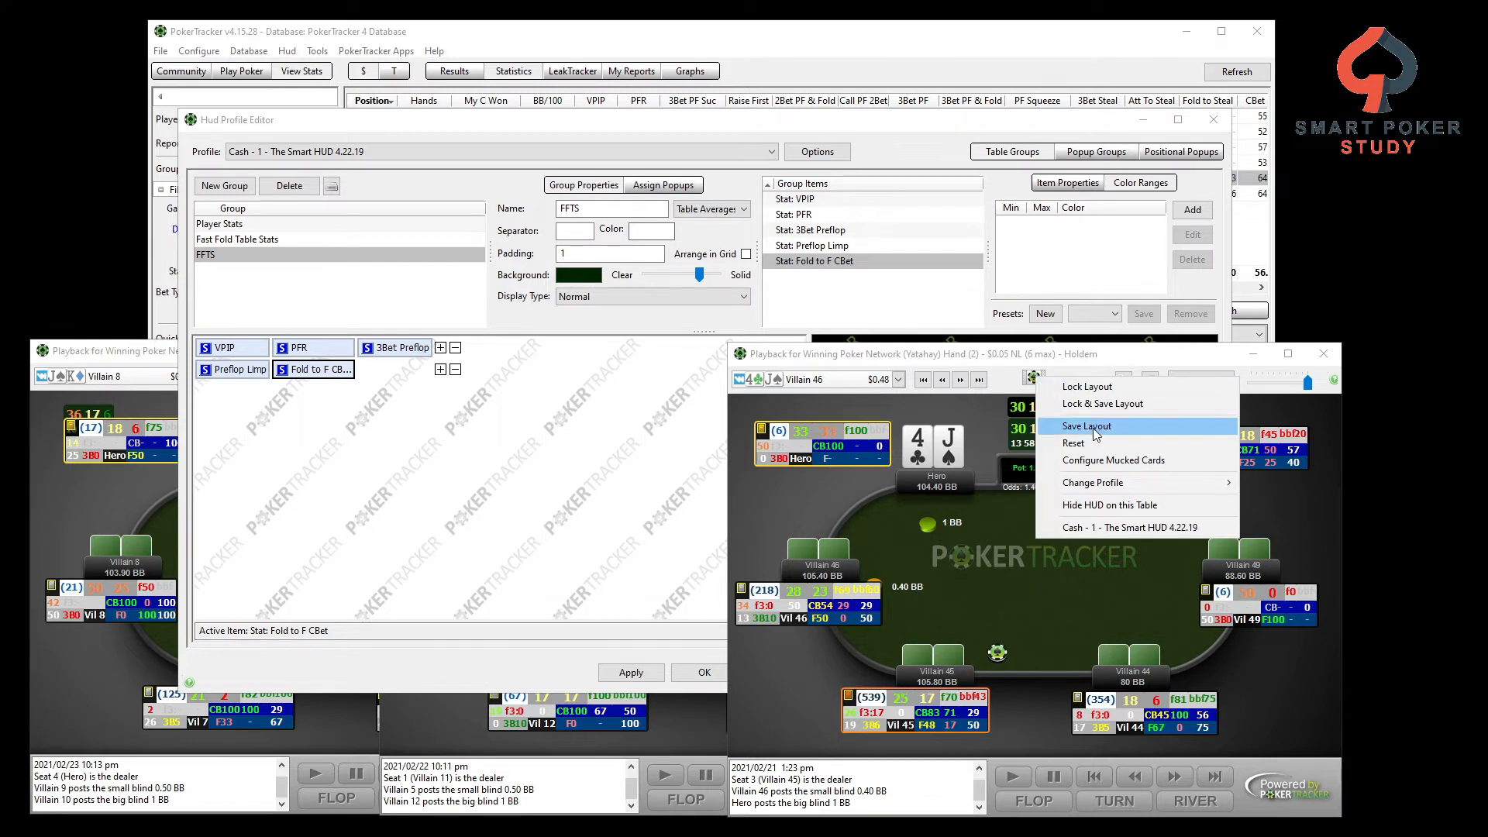
left_click(1036, 430)
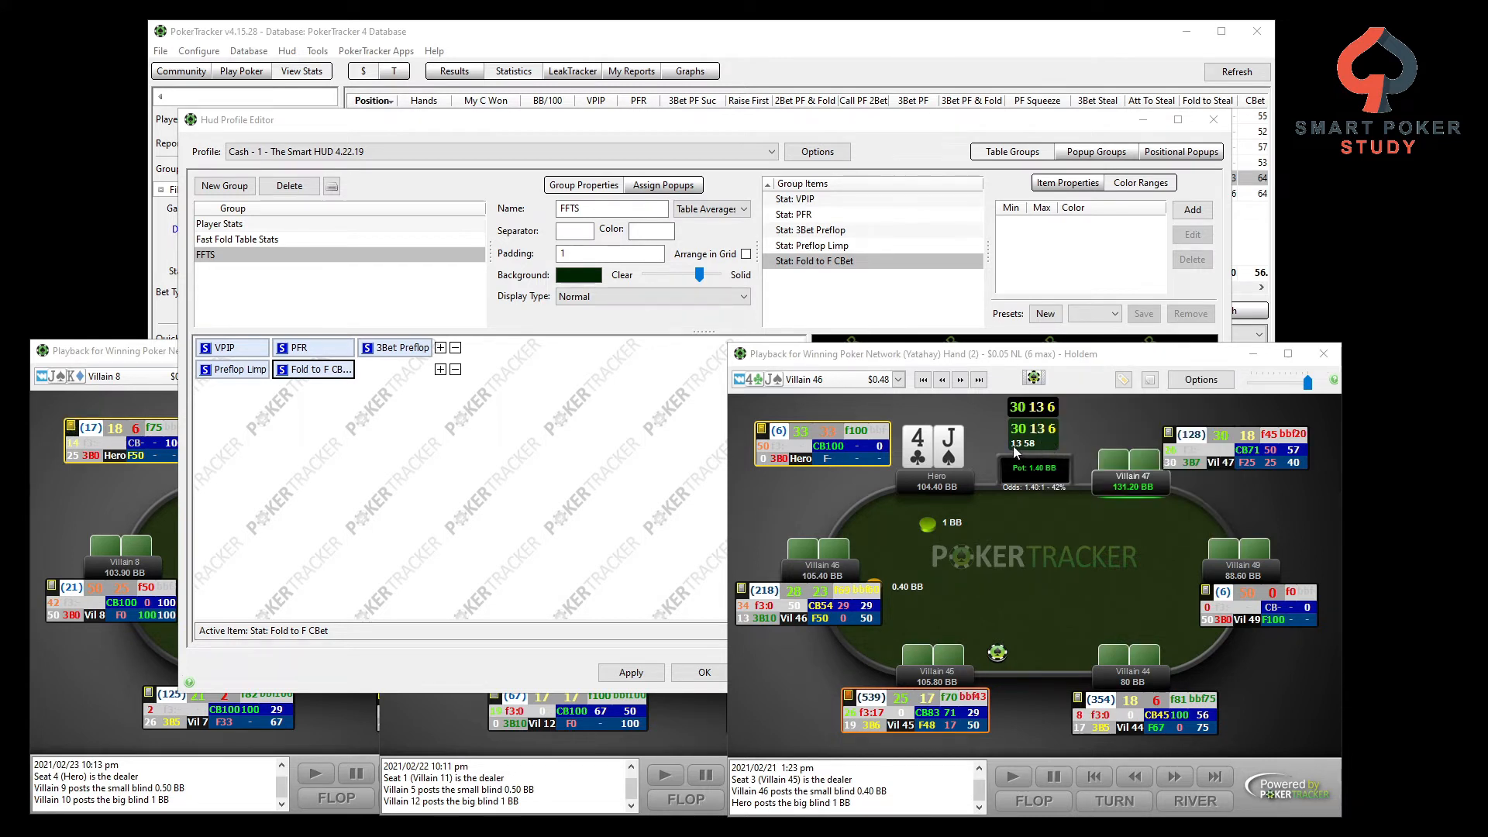
Compare the FFTS group's Preflop Limp and Fold to F CBet averages across the three playback tables.
mouse_move(1014, 450)
left_click(672, 708)
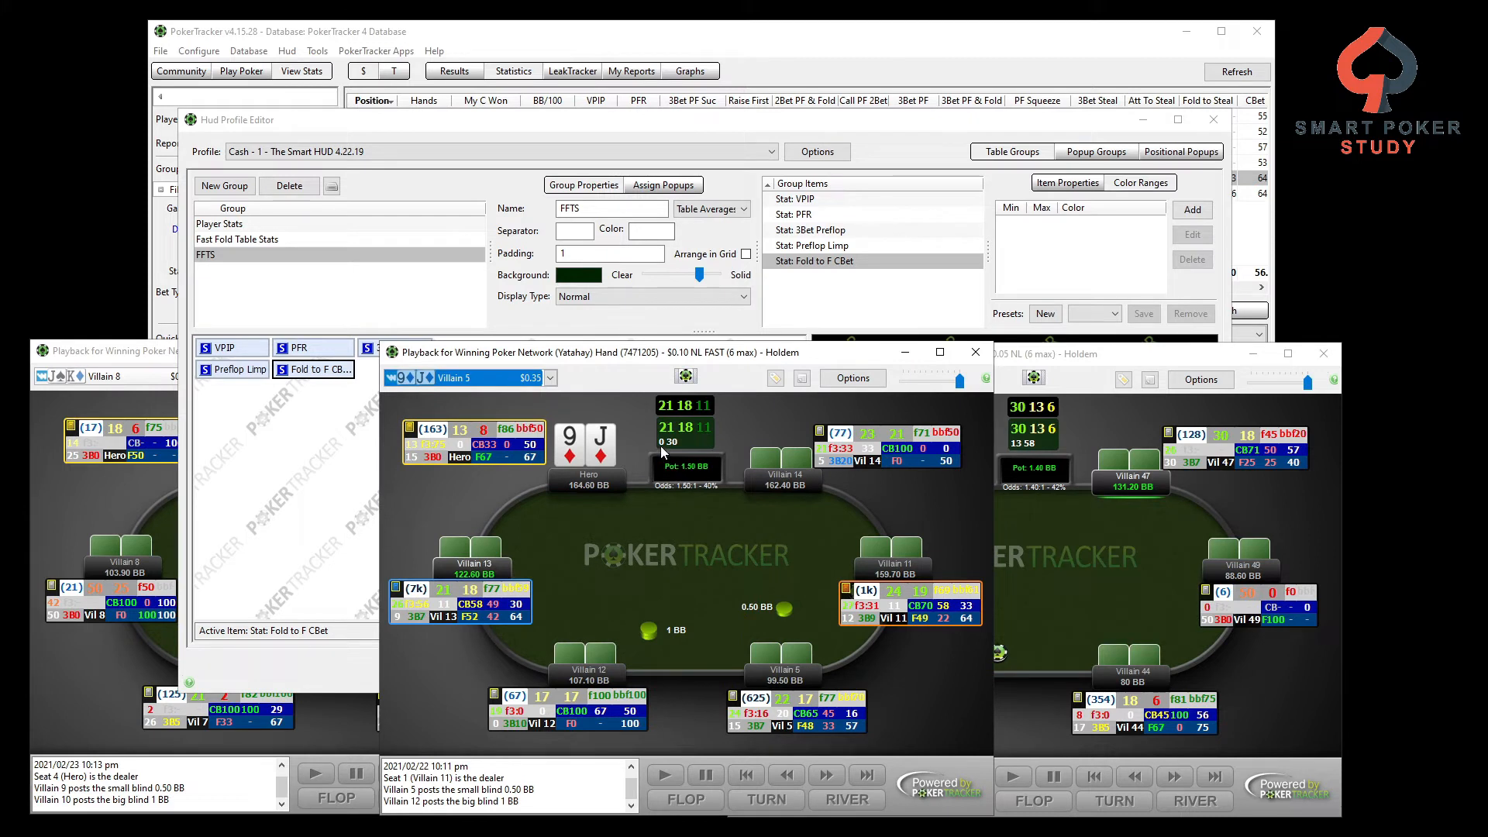
mouse_move(671, 430)
mouse_move(468, 620)
left_click(139, 506)
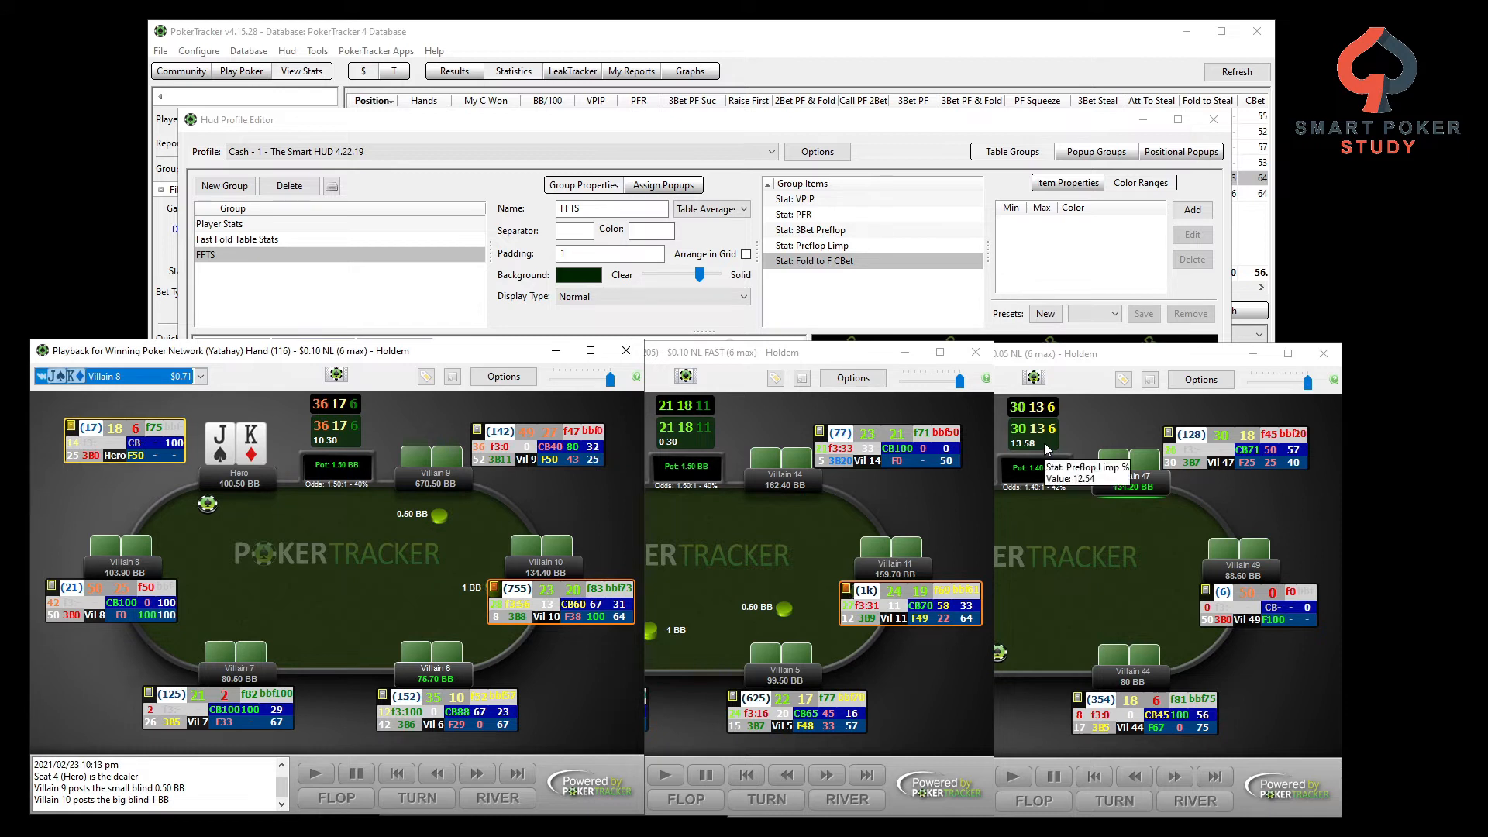
mouse_move(331, 445)
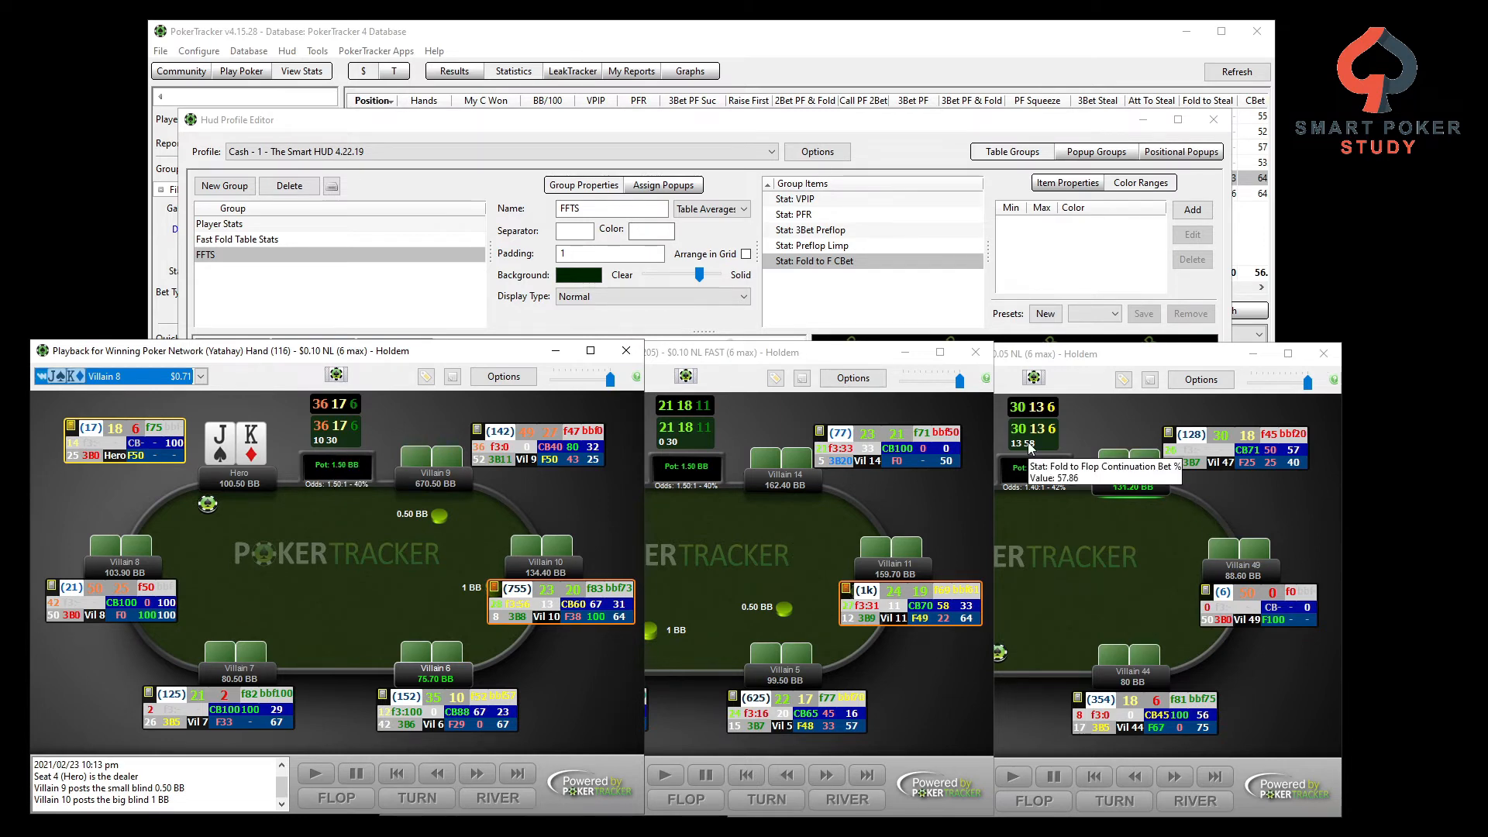
Add a third line to the FFTS group and insert the 3Bet Steal statistic on it twice.
left_click(411, 306)
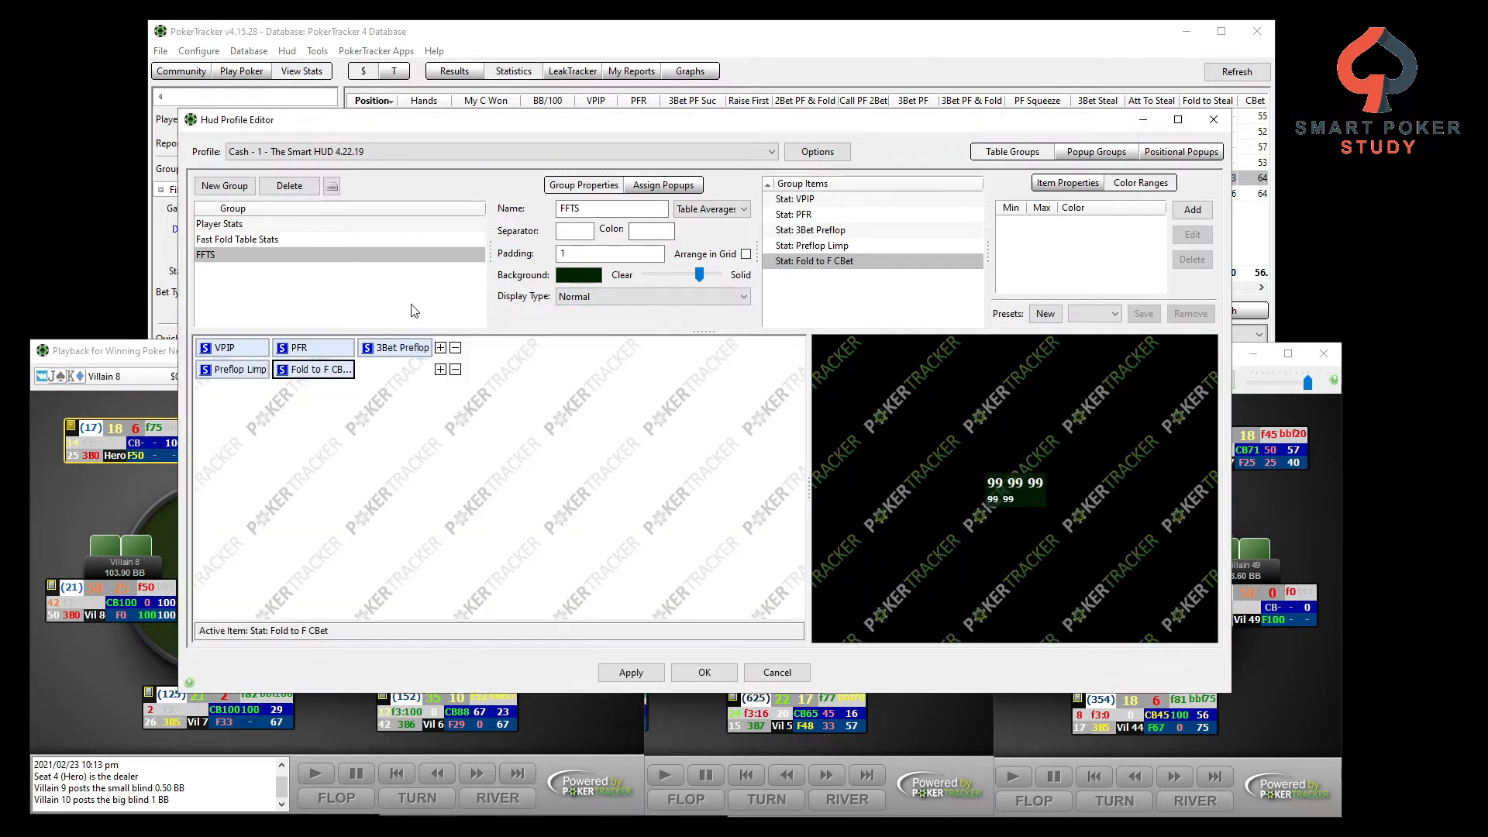
left_click(441, 370)
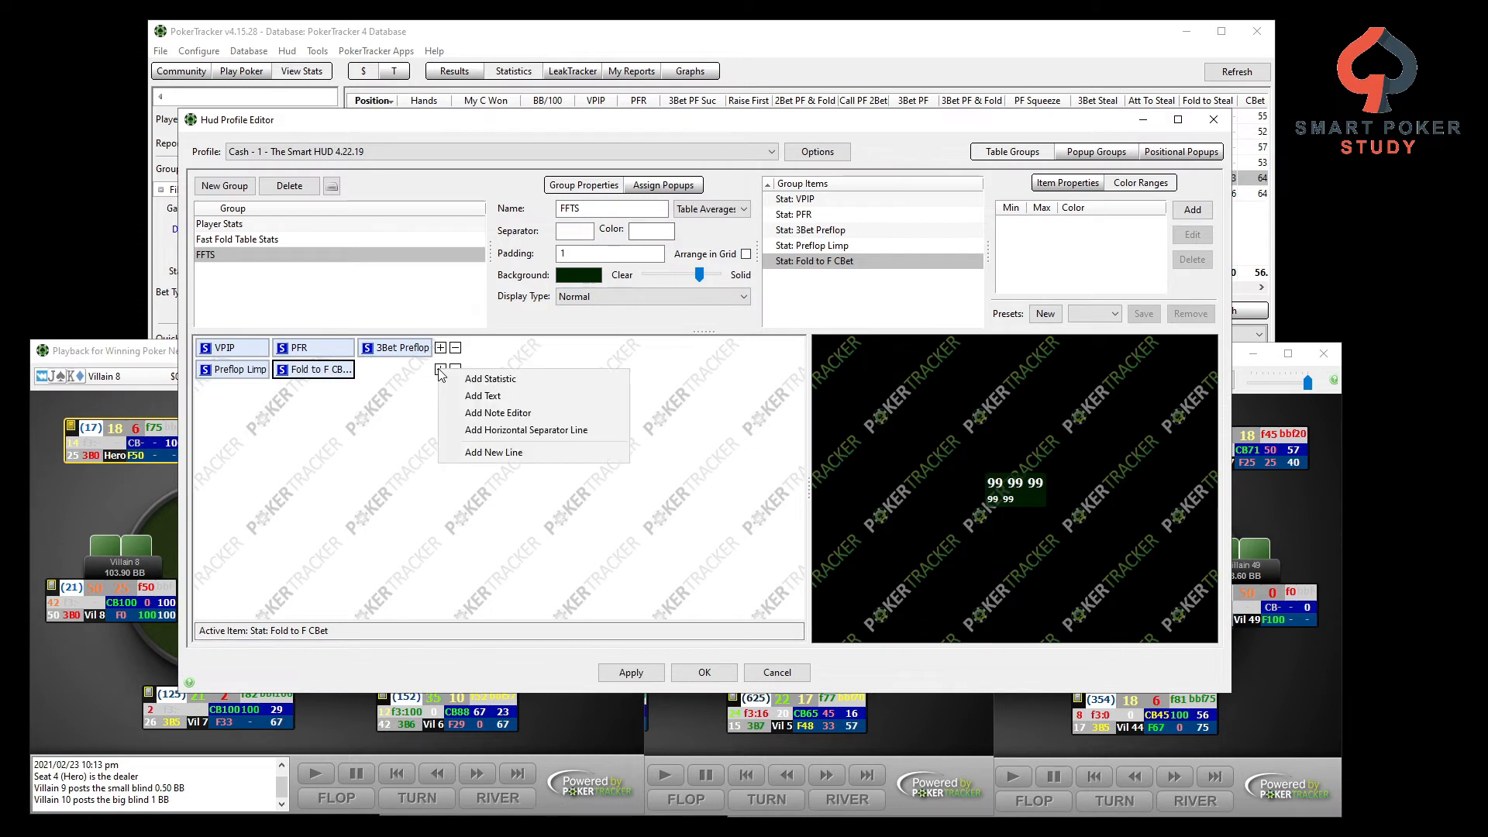
left_click(488, 456)
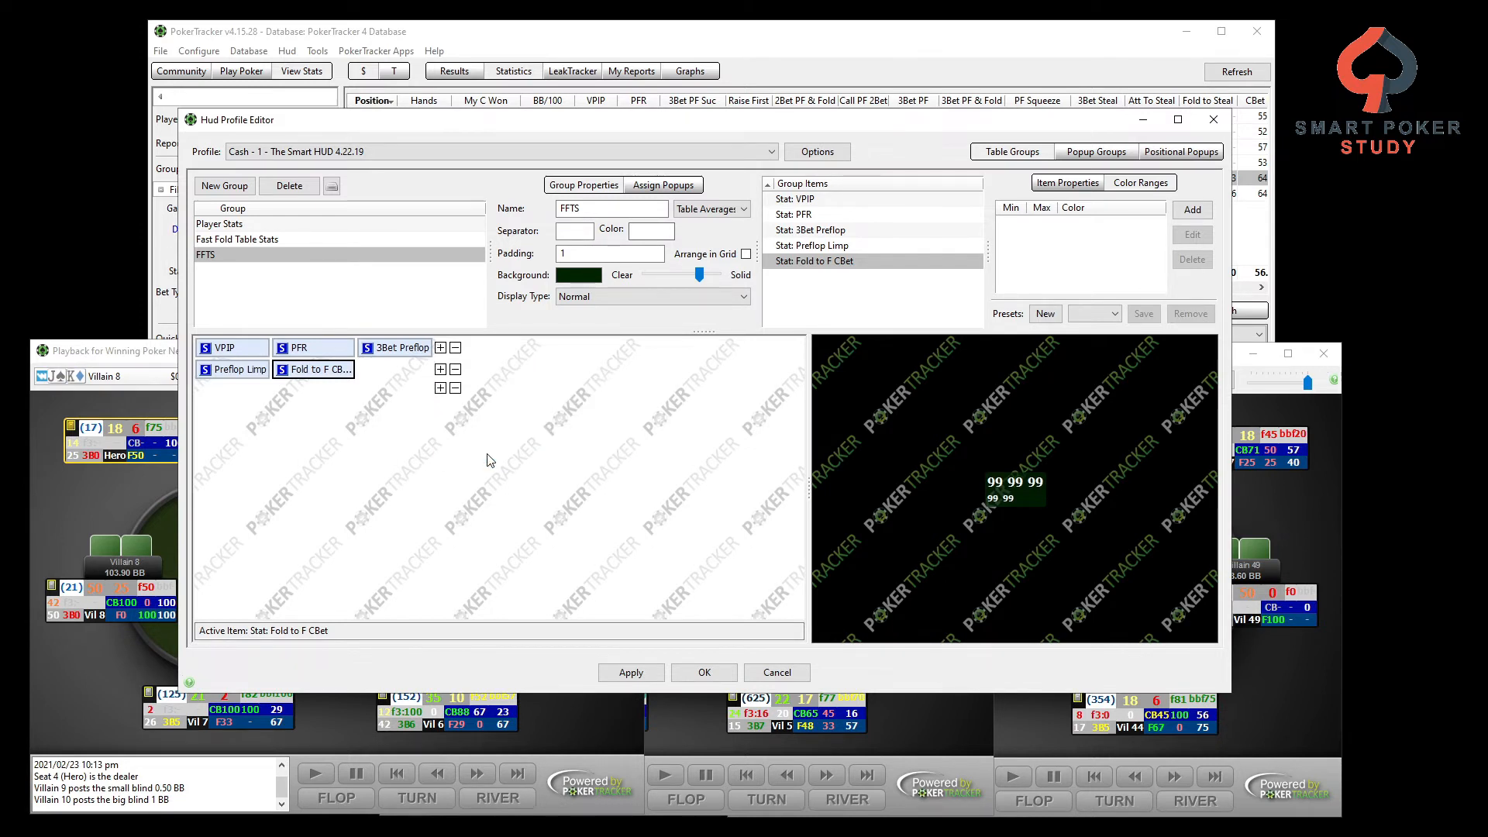
left_click(441, 387)
left_click(482, 401)
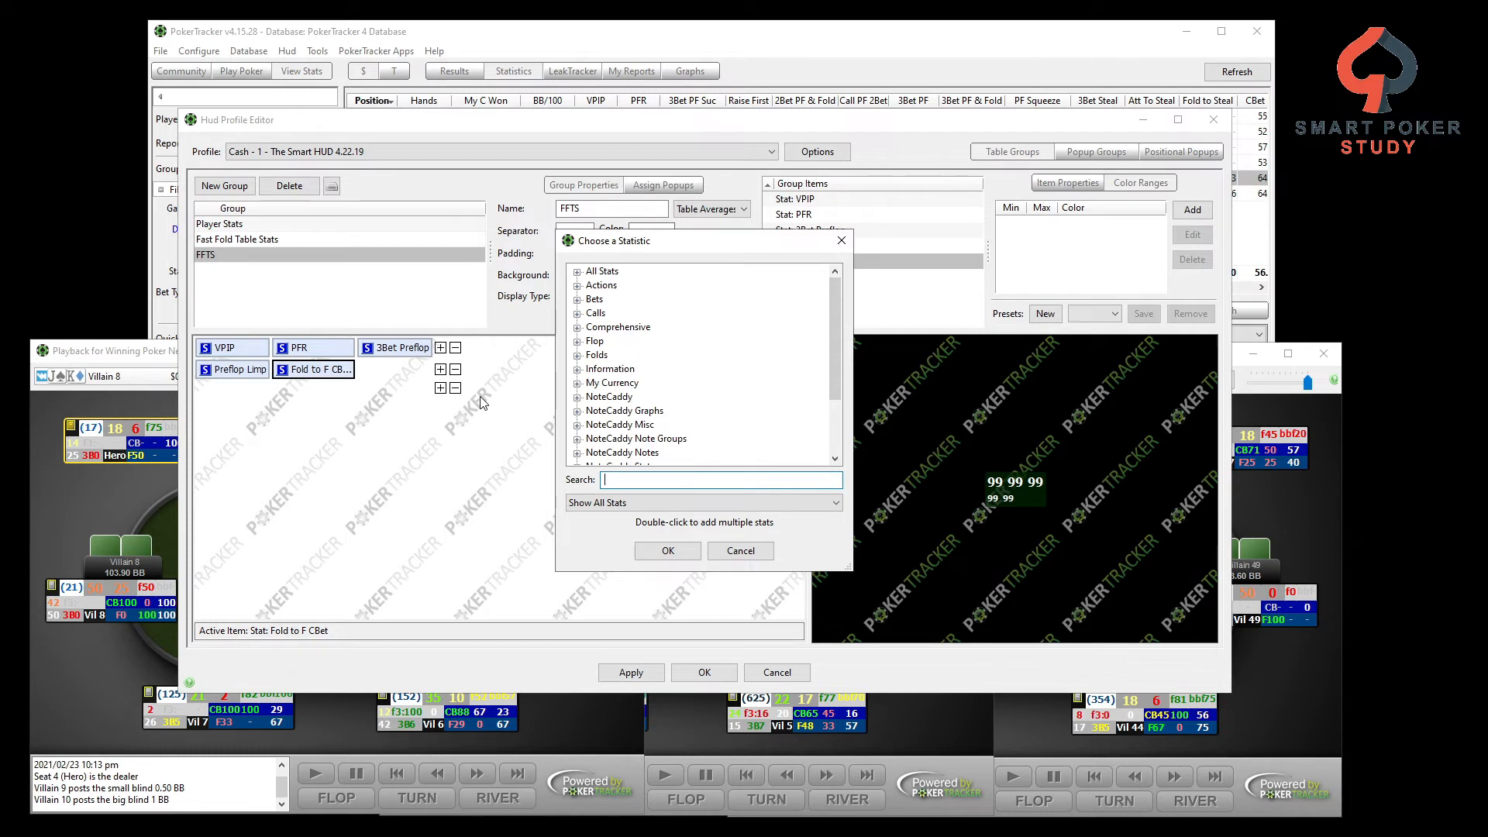
type("3bet")
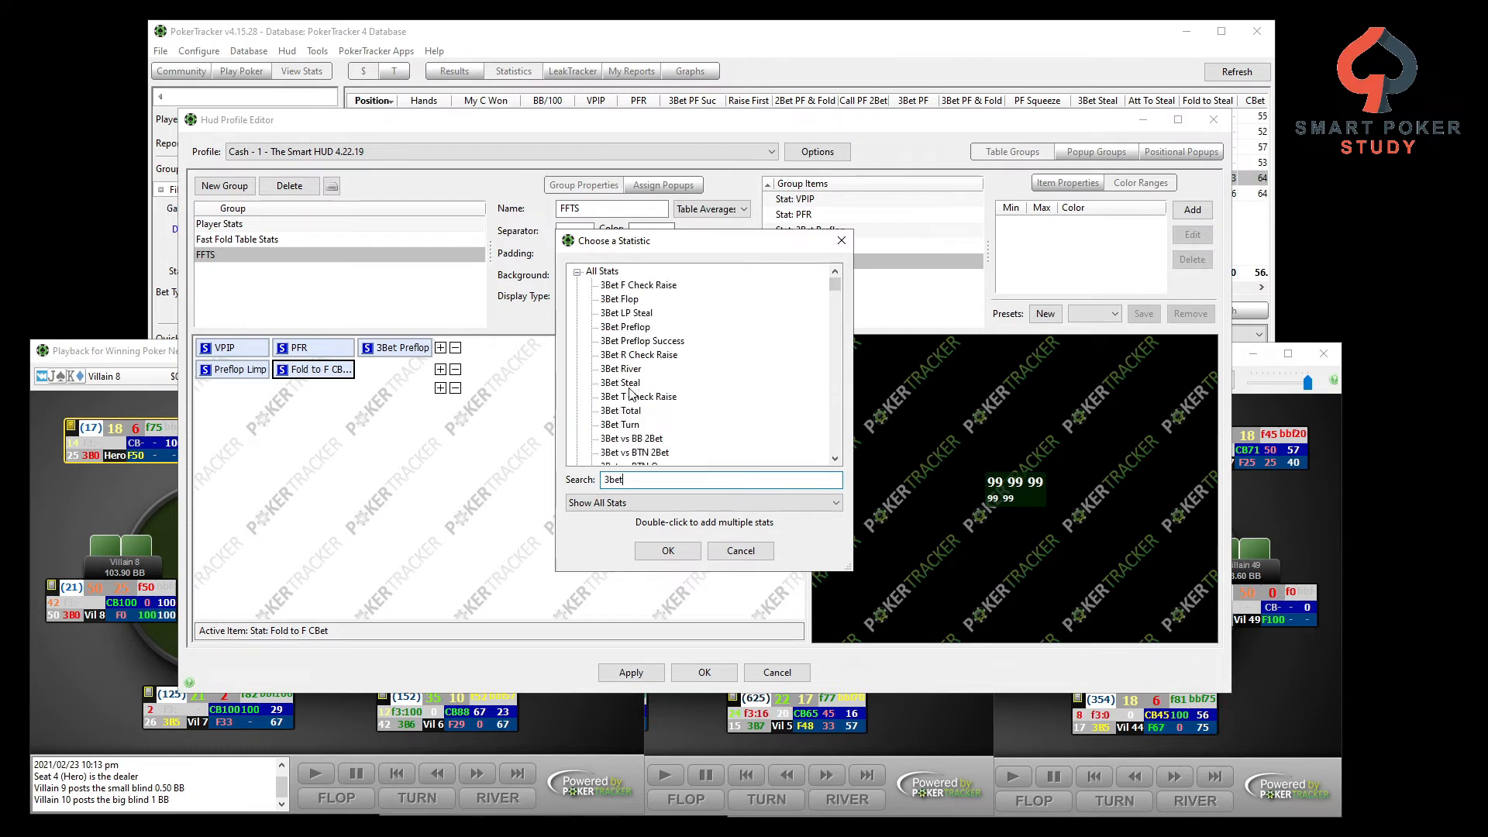
double_click(620, 385)
double_click(612, 385)
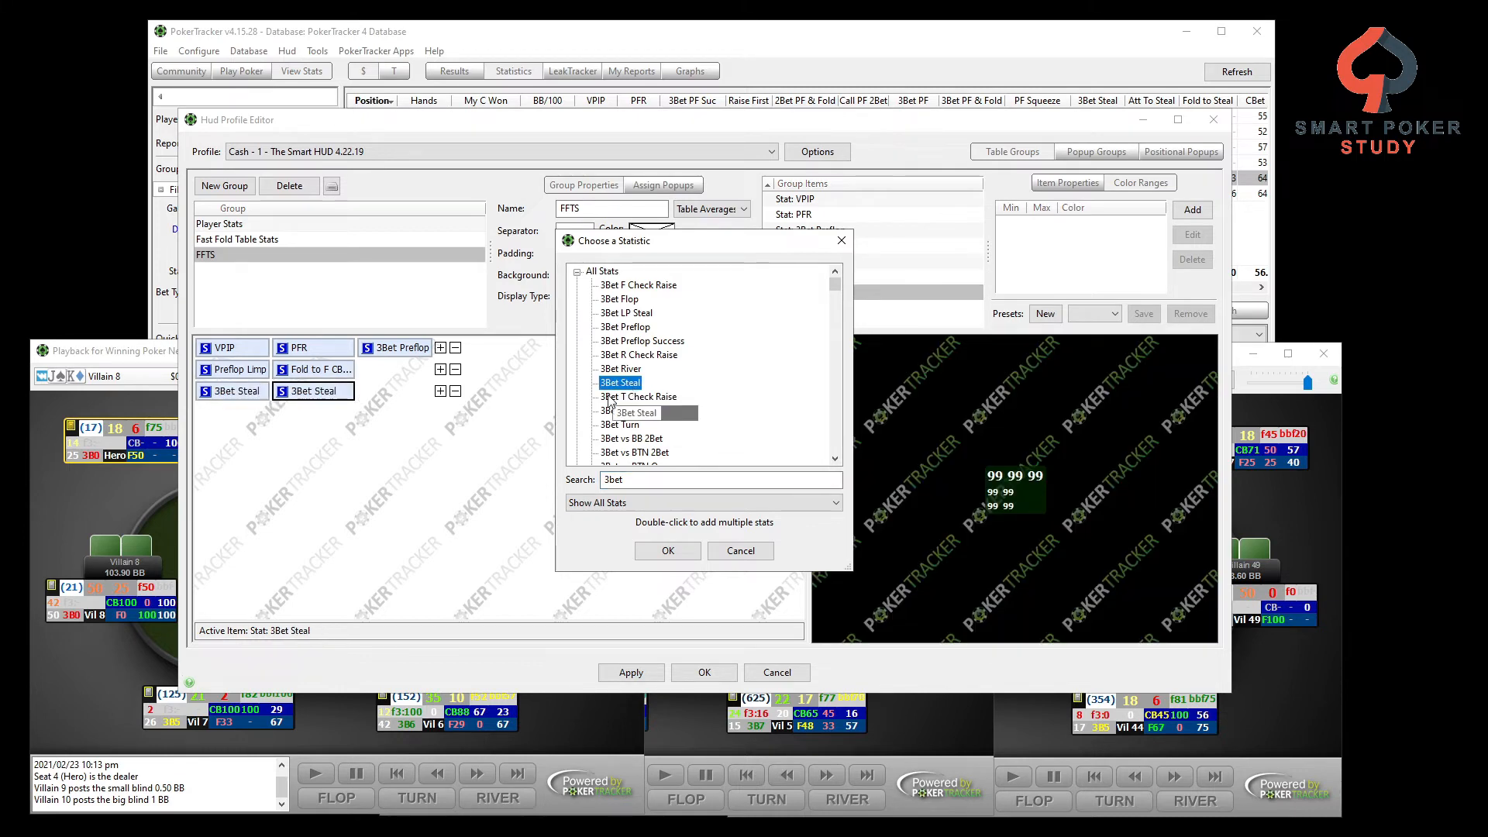
left_click(667, 550)
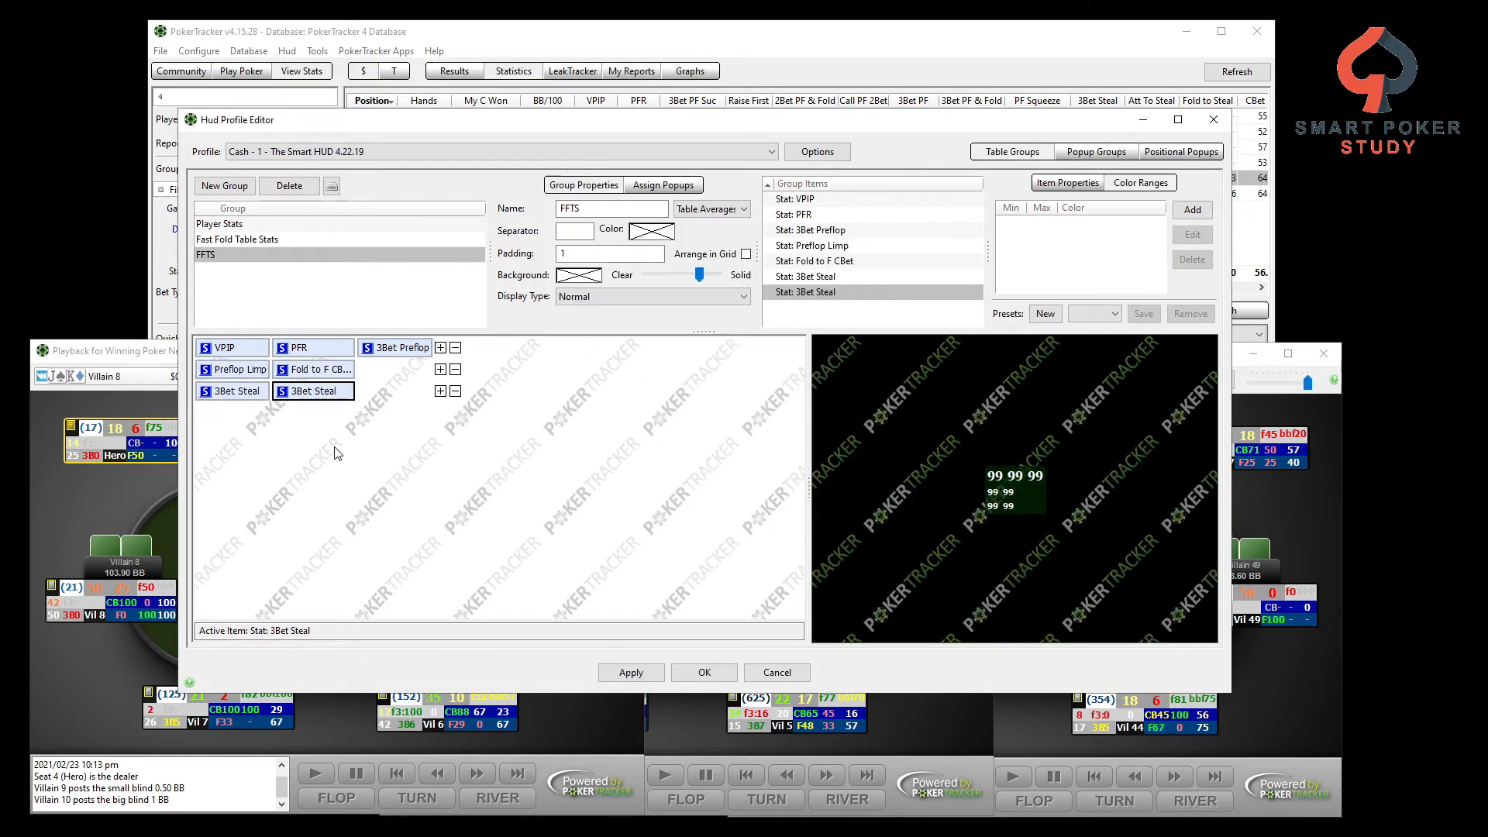
Give the first 3Bet Steal statistic the prefix SB and limit its position to Small Blind (SB).
left_click(248, 396)
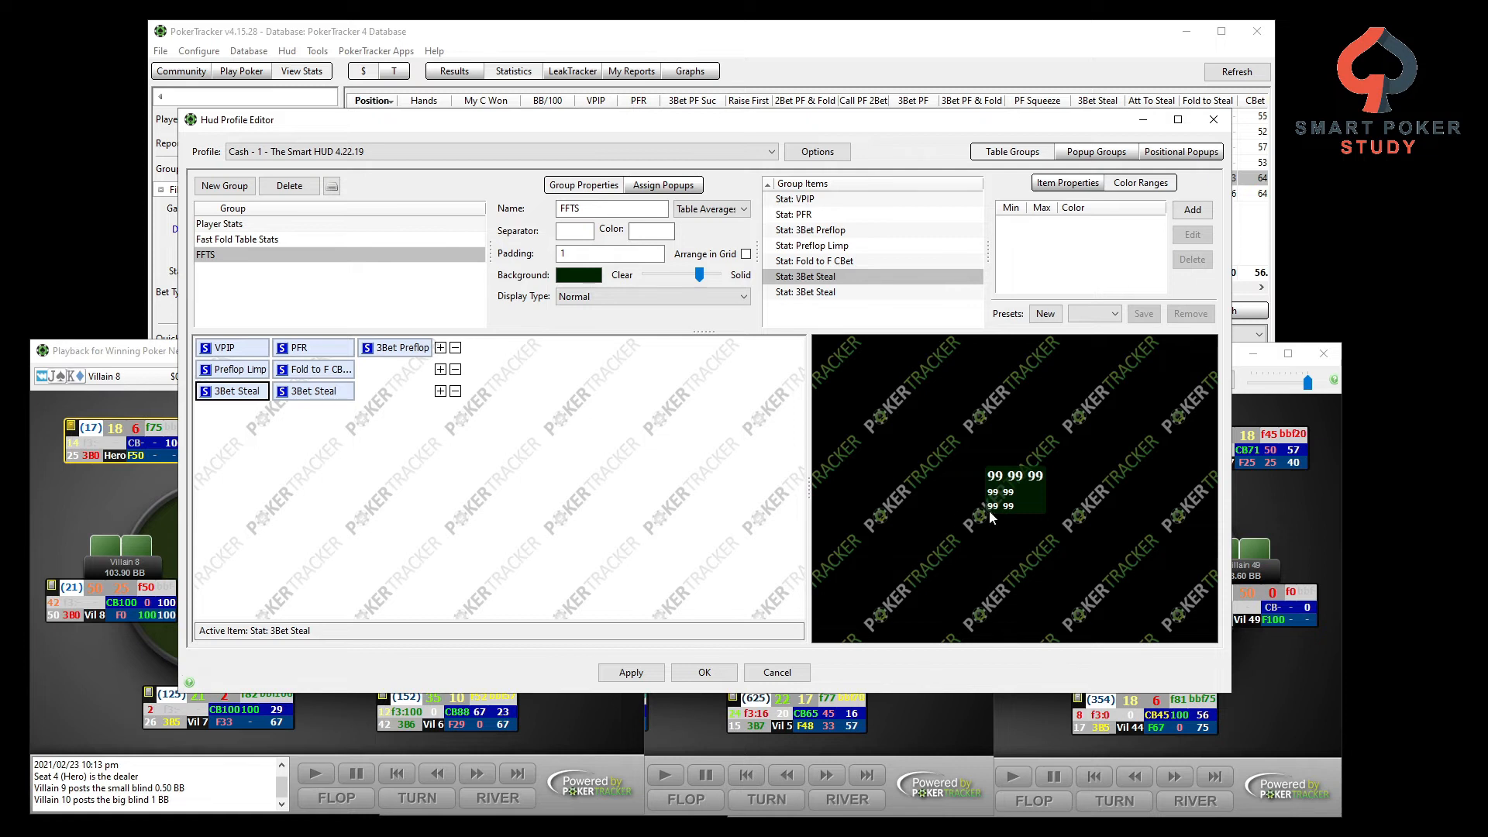
left_click(1072, 186)
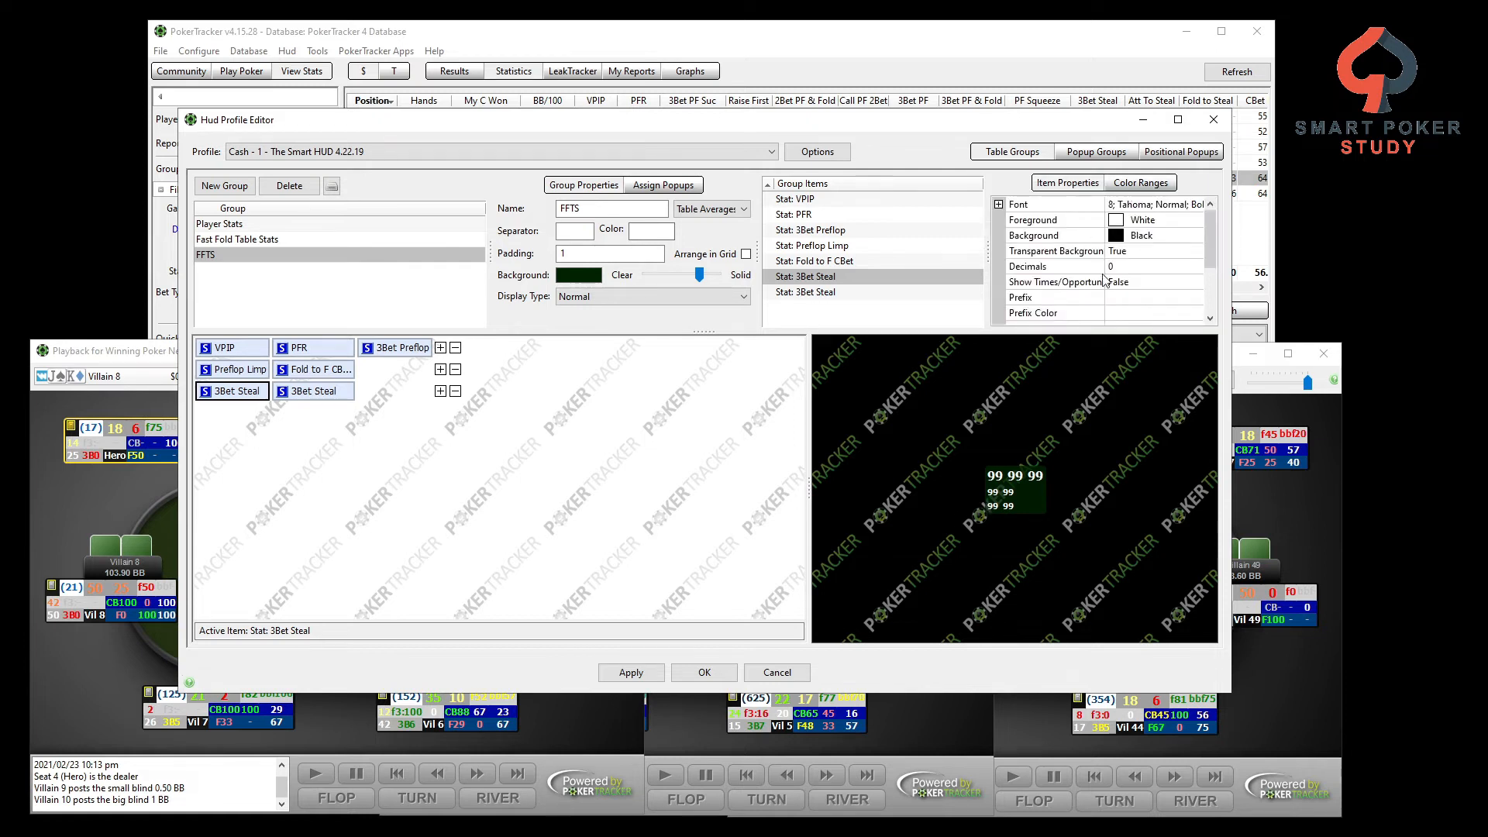
left_click(1122, 300)
type("SB")
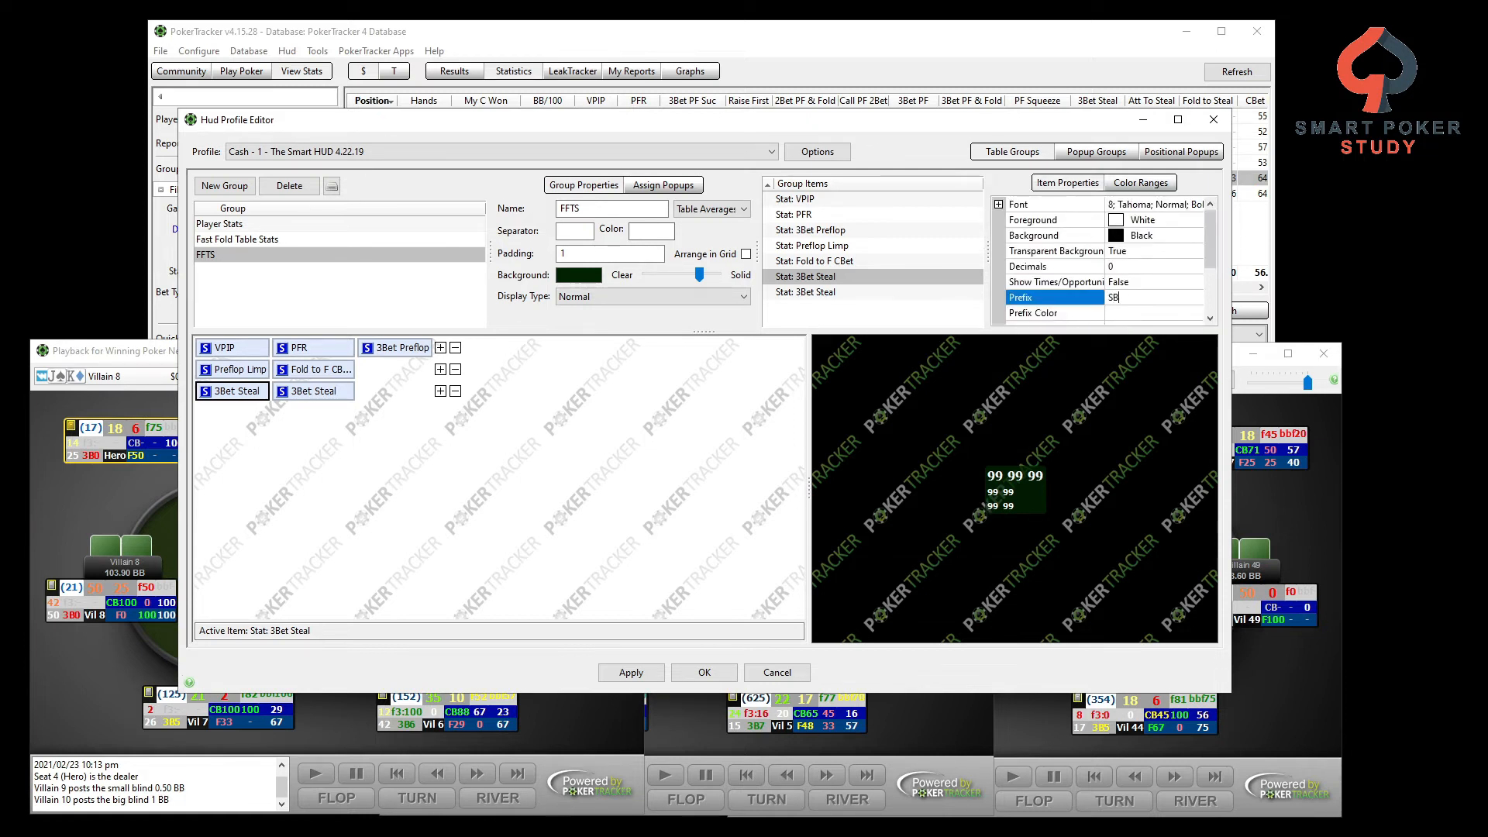
scroll(1213, 218, "down", 2)
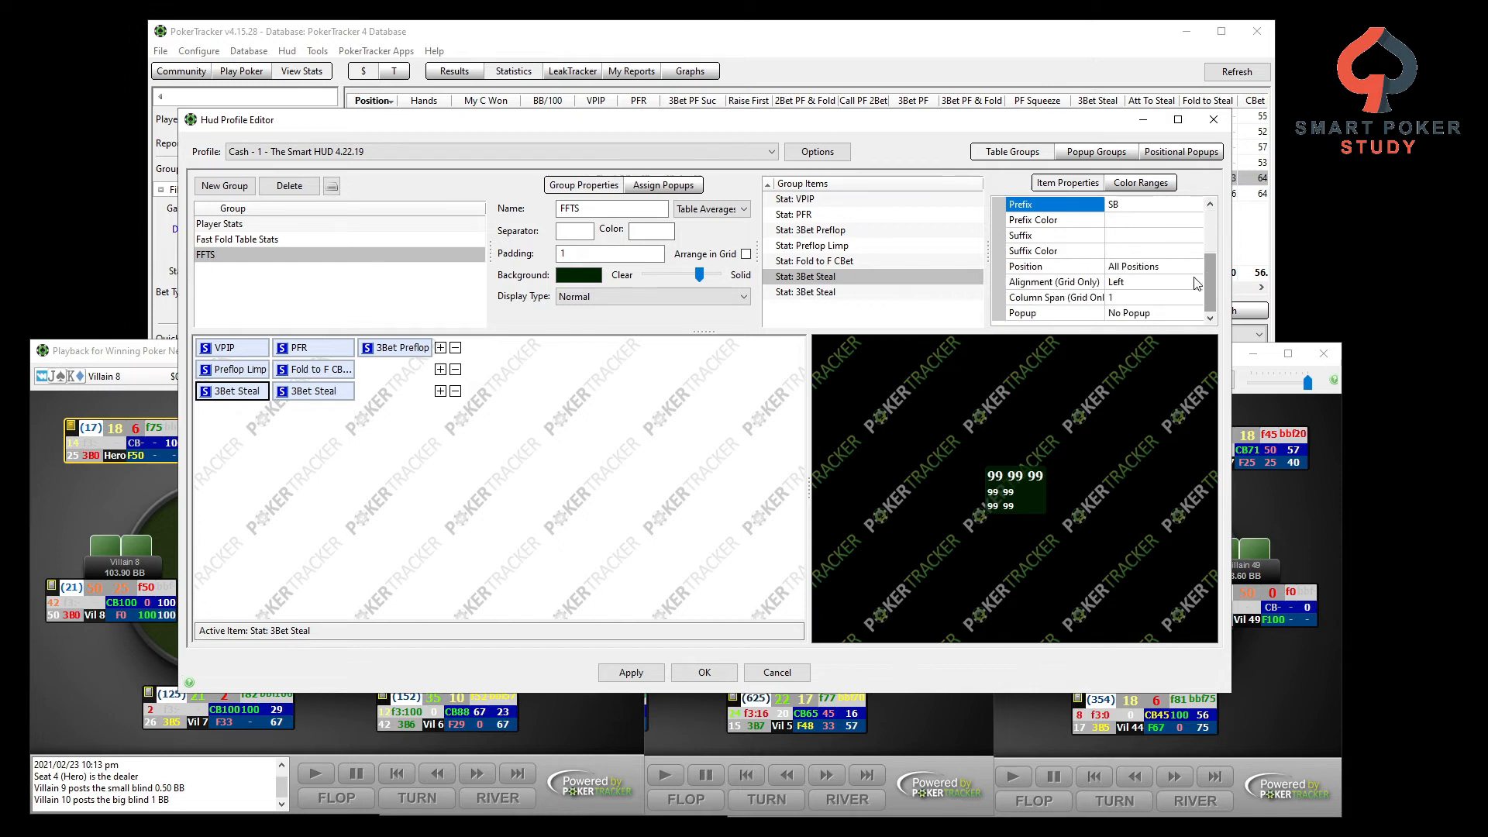
left_click(1151, 269)
left_click(1138, 271)
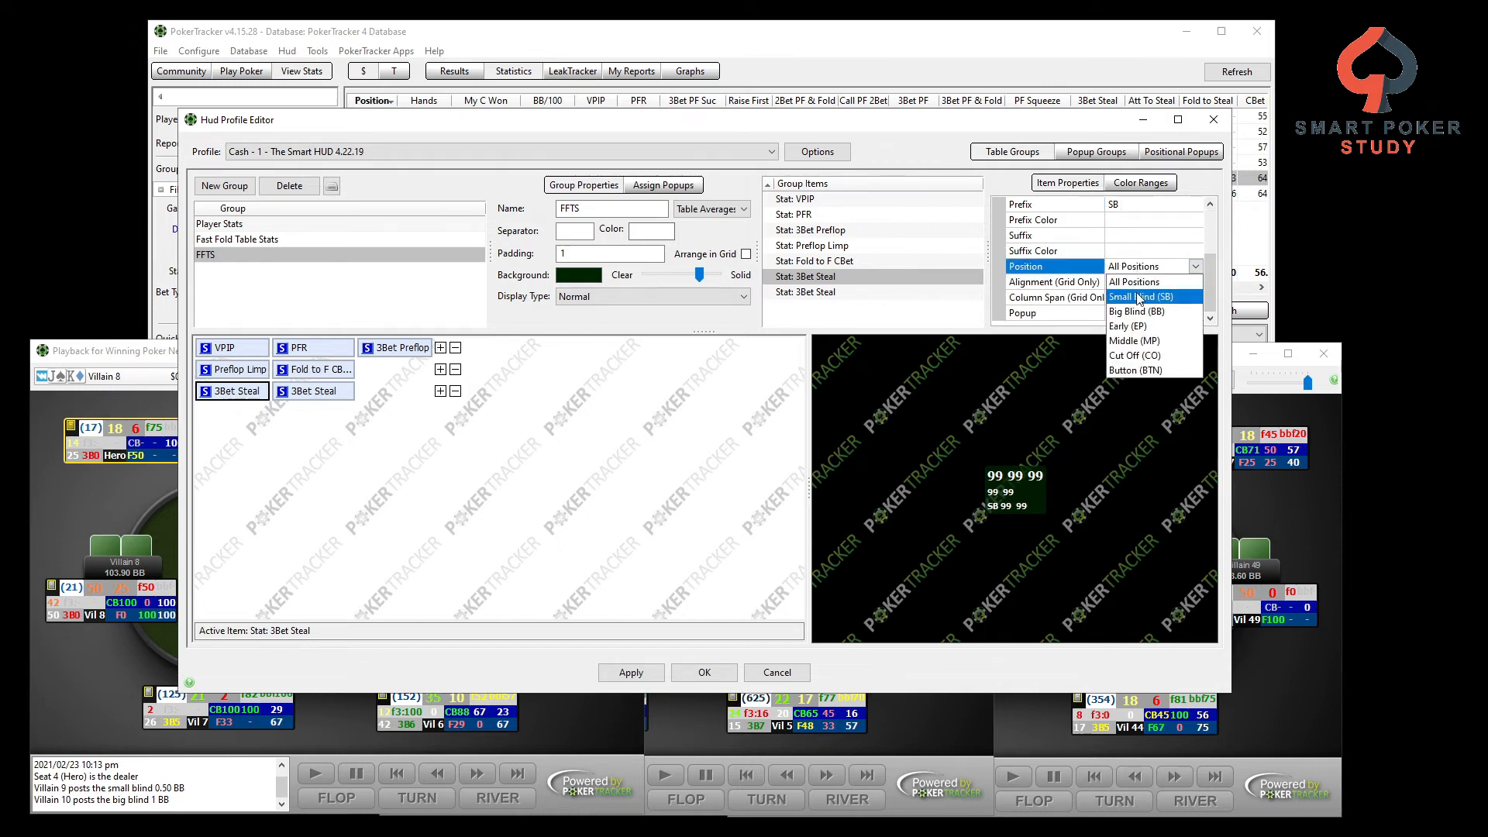
left_click(1135, 304)
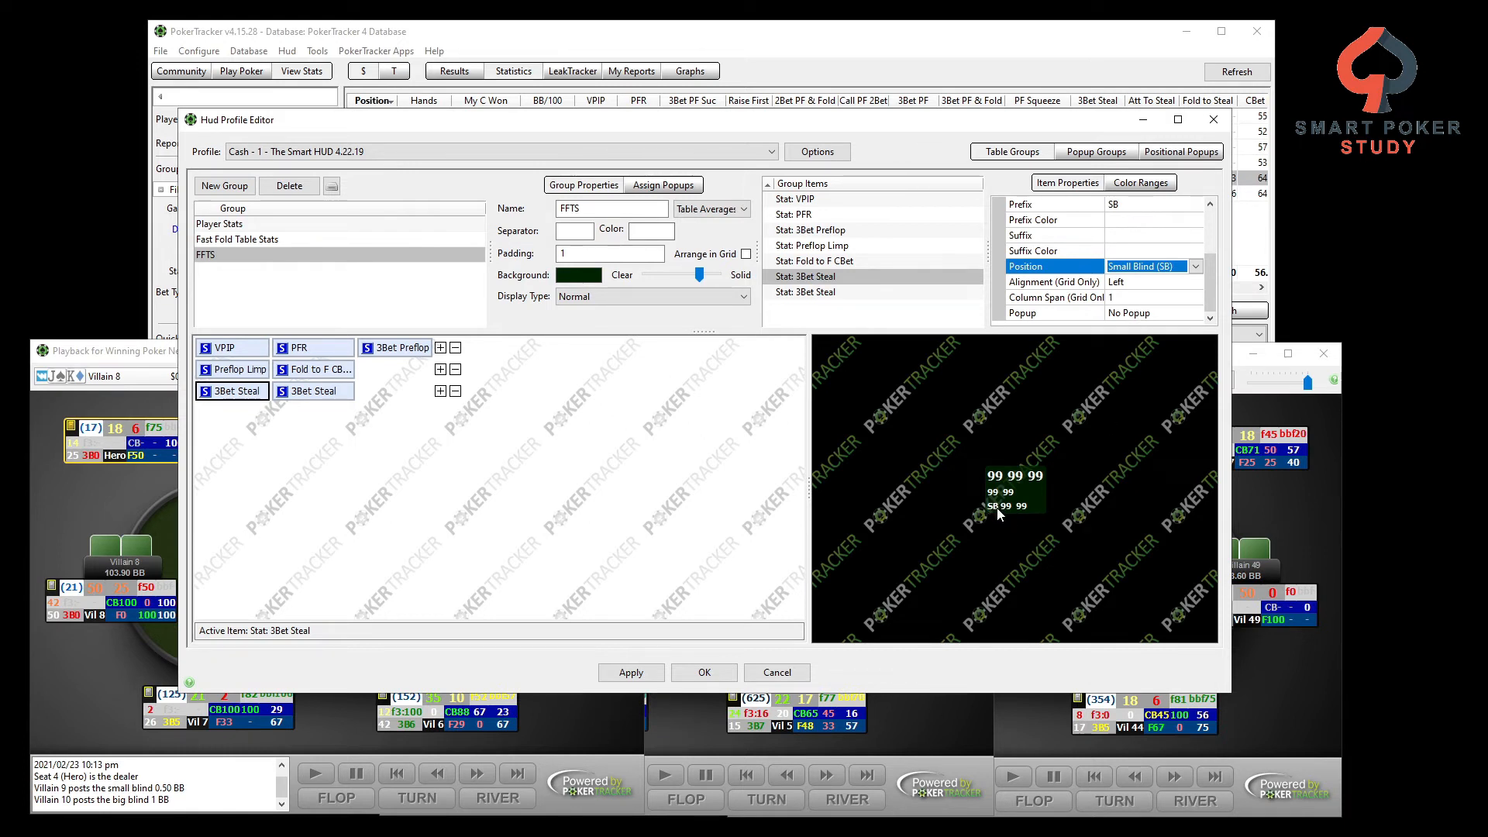
Give the second 3Bet Steal statistic the prefix BB, limit its position to Big Blind (BB), and apply the HUD profile changes.
left_click(323, 392)
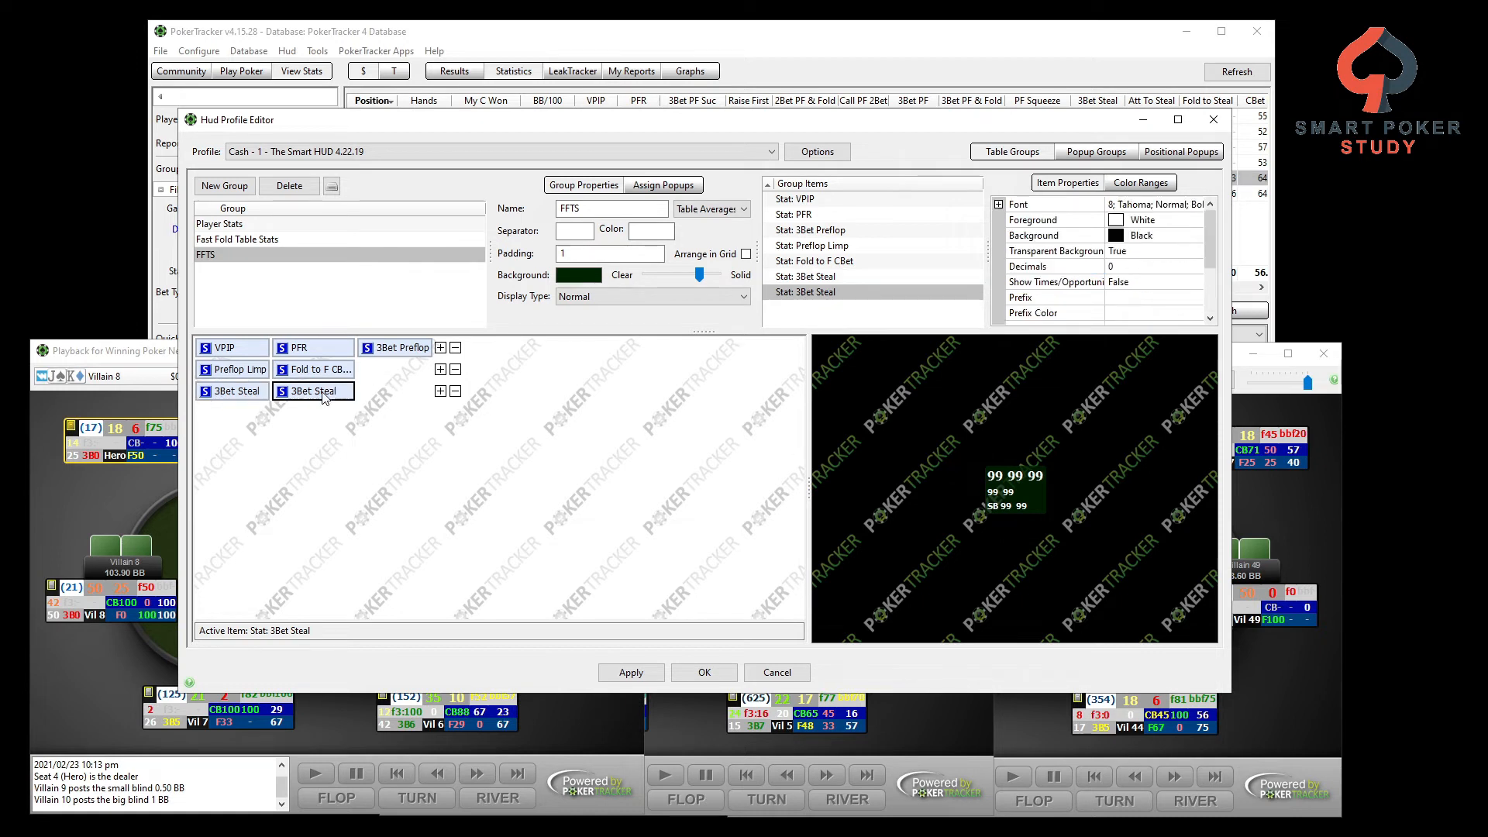
left_click(1130, 297)
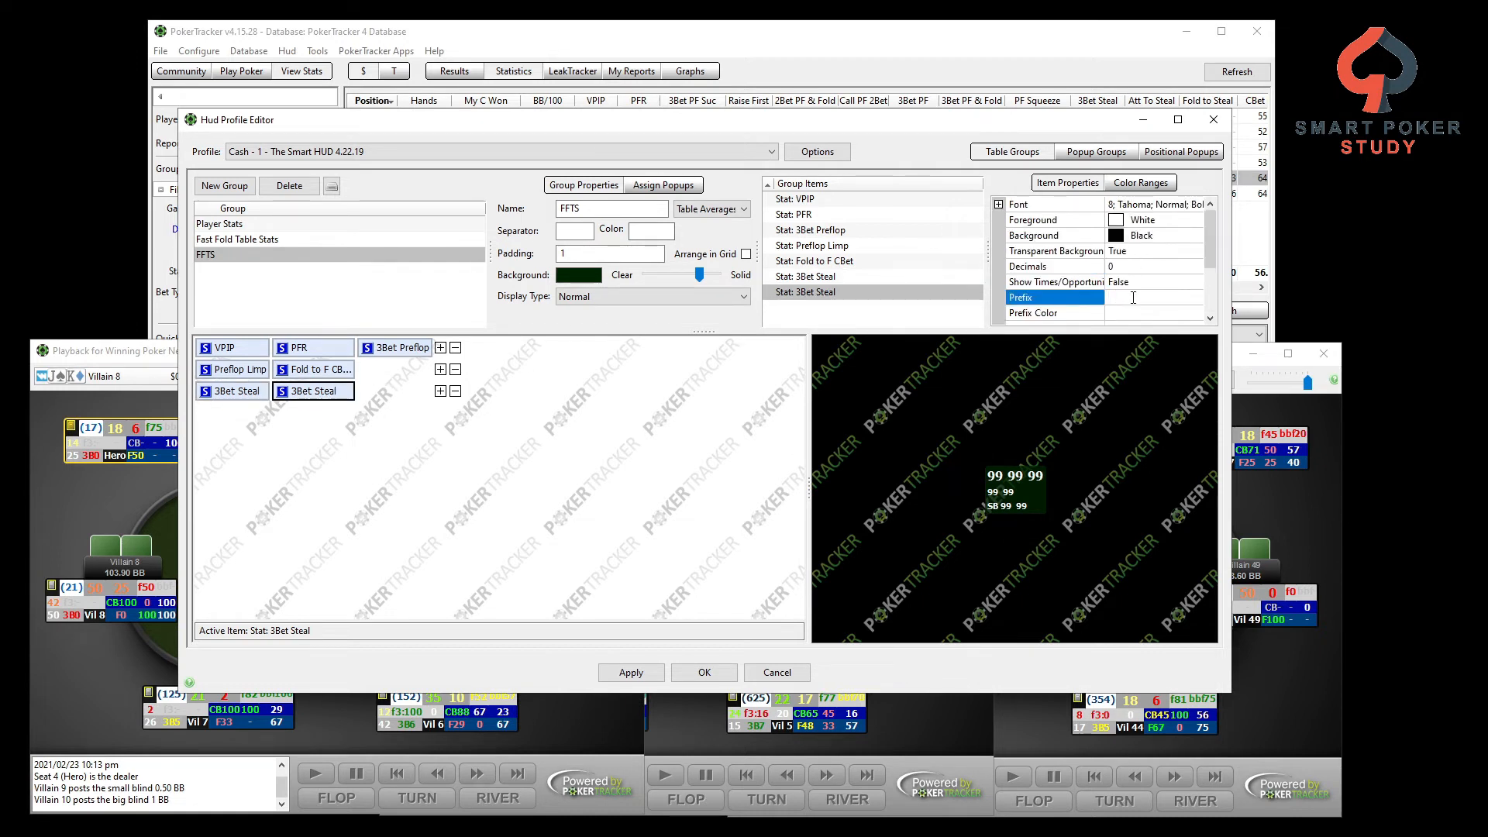
type("BB")
scroll(1212, 279, "down", 2)
left_click(1137, 266)
left_click(1137, 267)
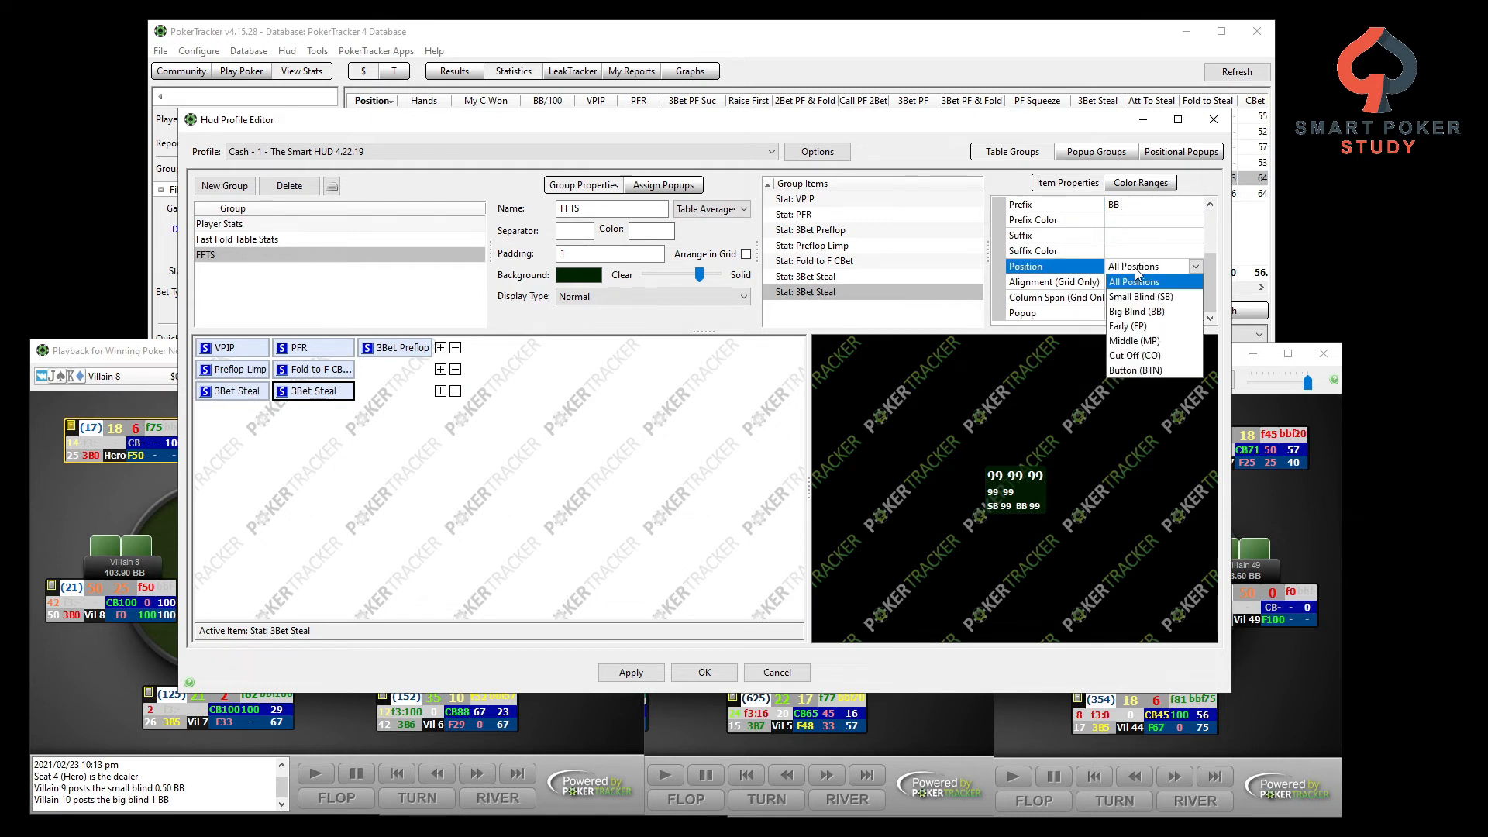
left_click(1136, 311)
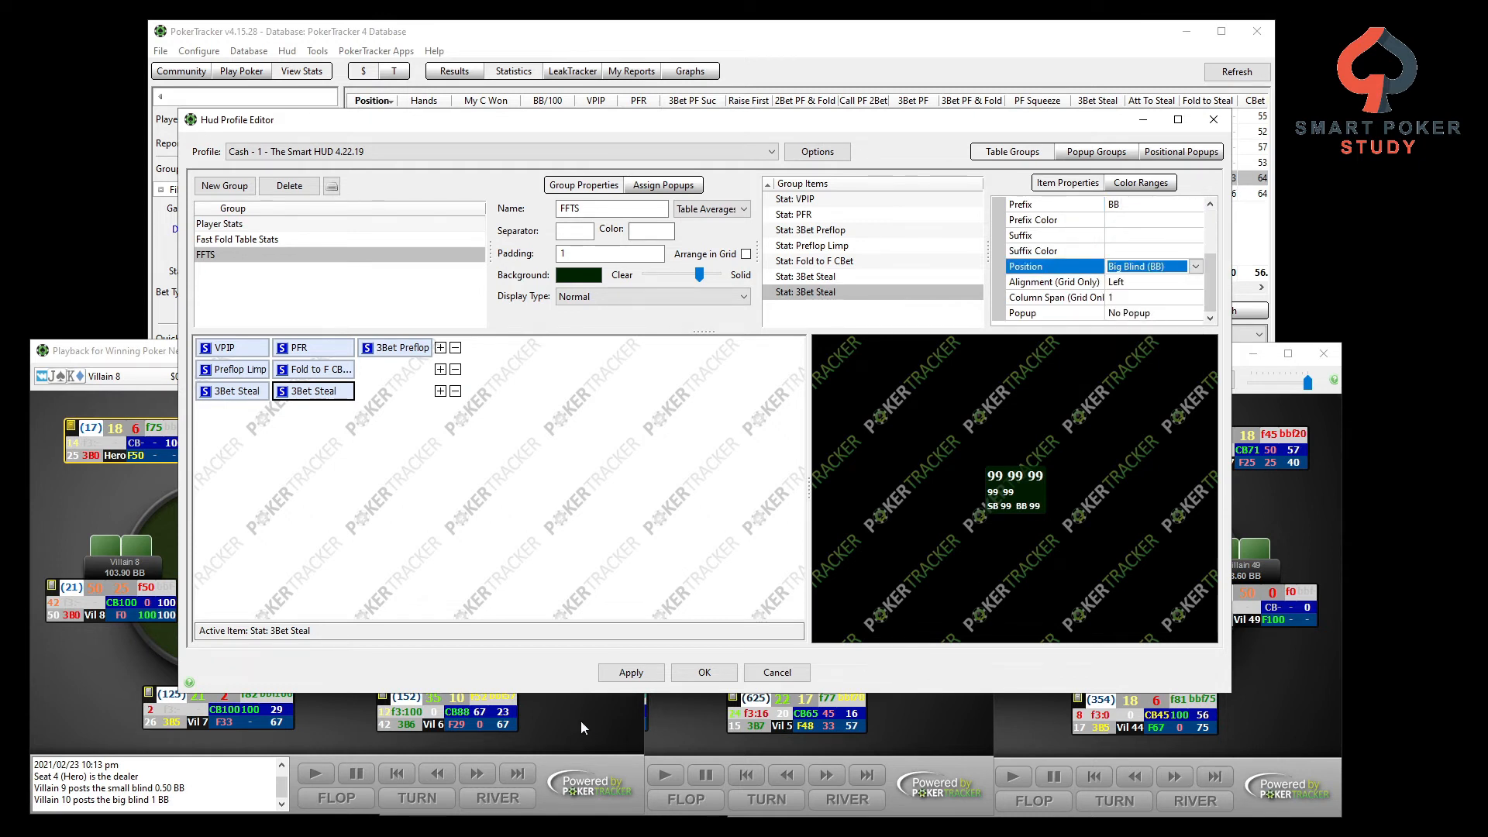
left_click(645, 673)
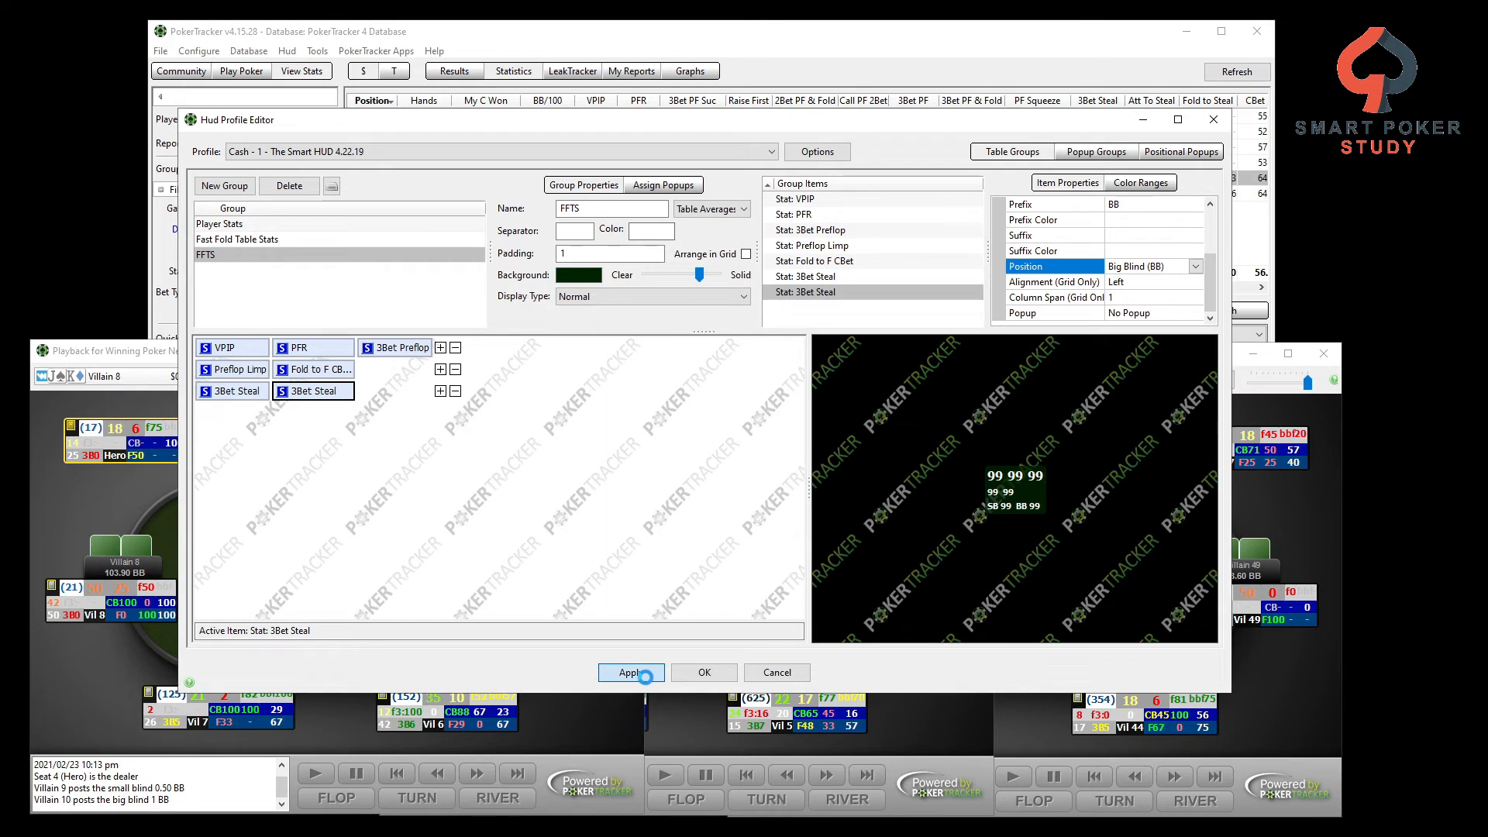
Compare the SB and BB 3Bet Steal averages across the three playback tables and check Villain 10's 3Bet Preflop statistic on the $0.10 NL table.
left_click(1300, 513)
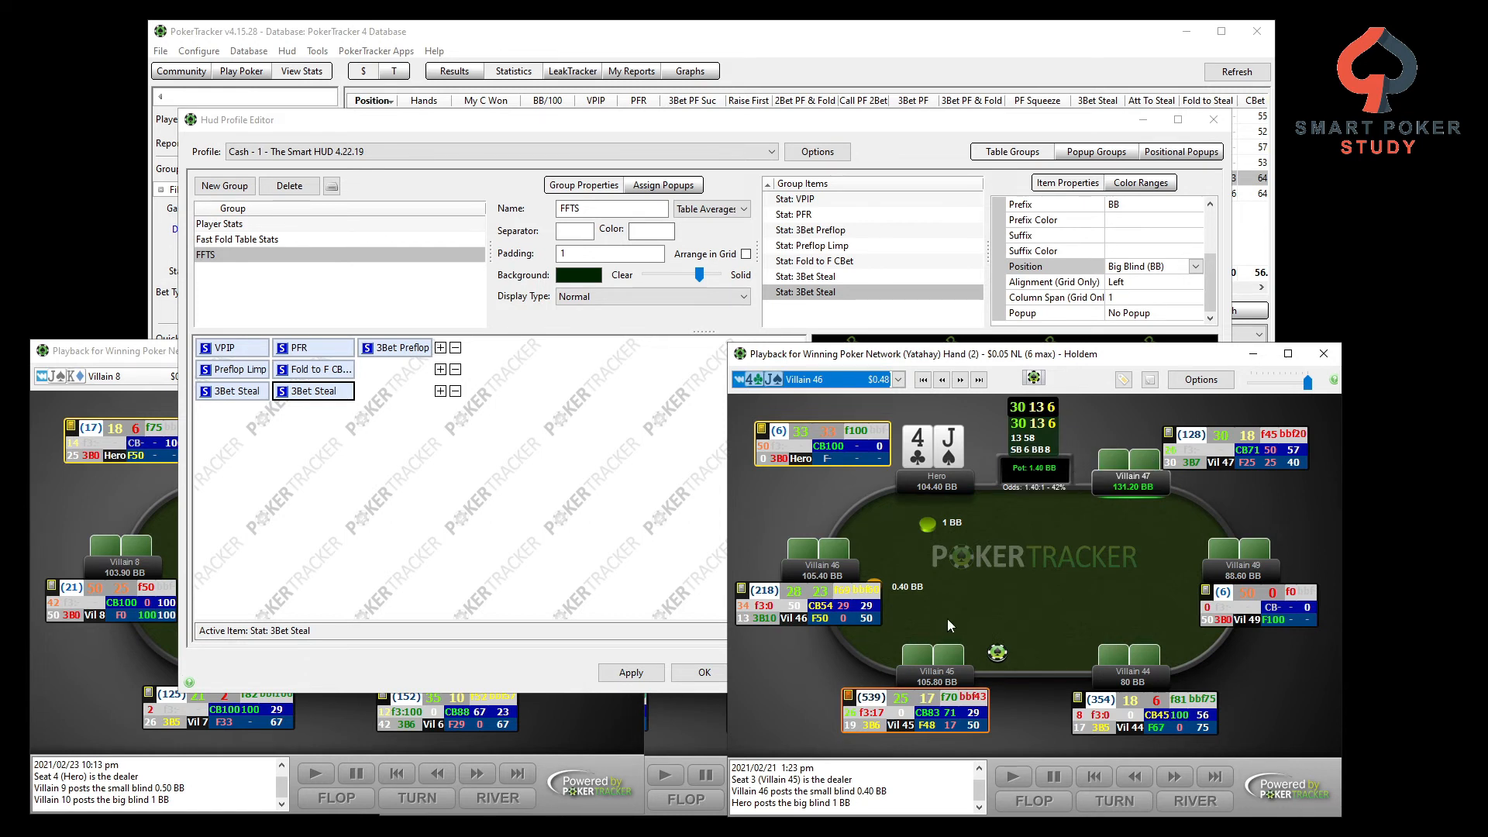
mouse_move(1021, 455)
left_click(559, 710)
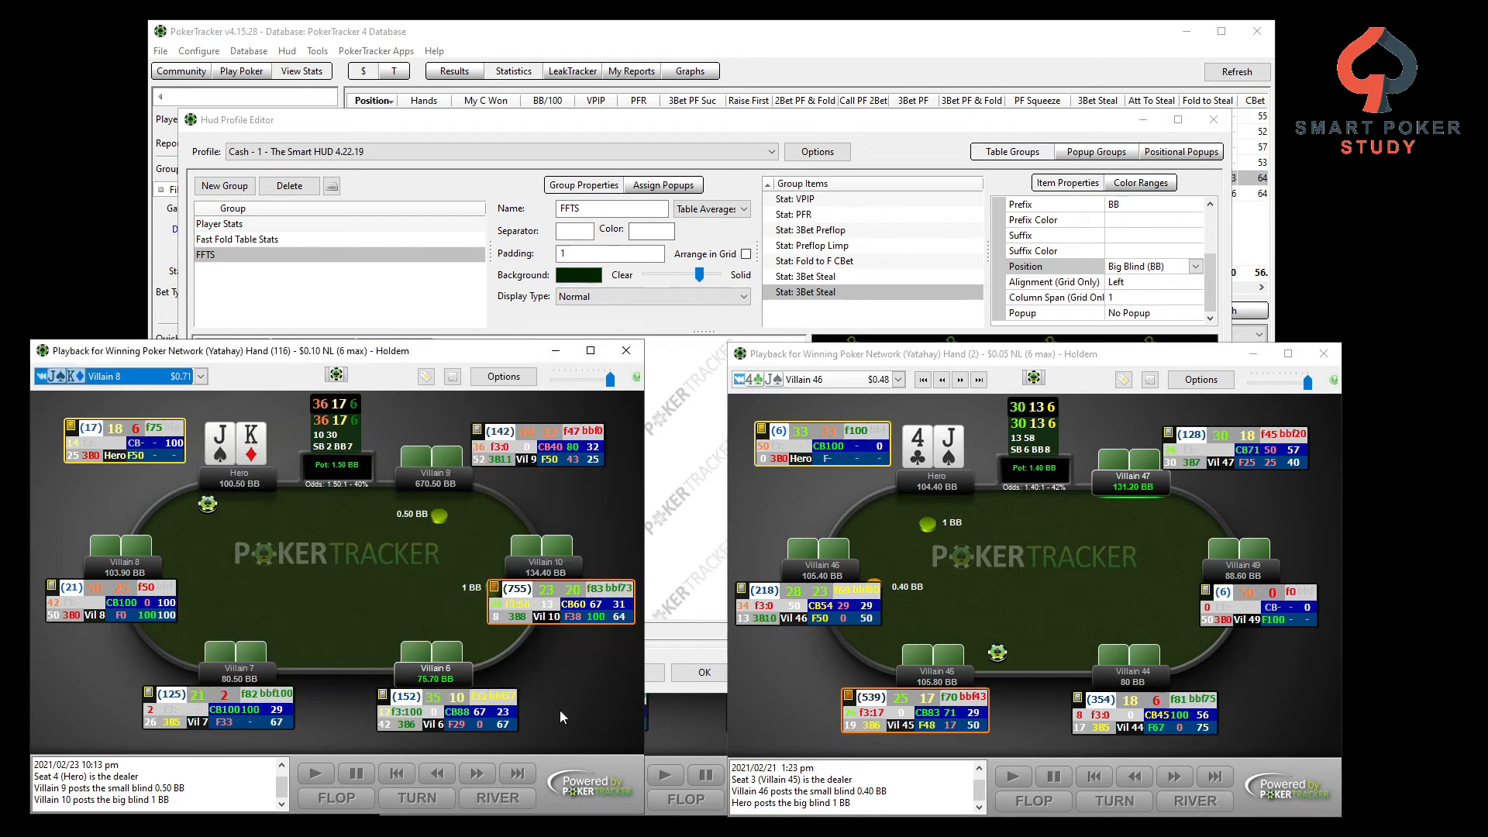
left_click(682, 700)
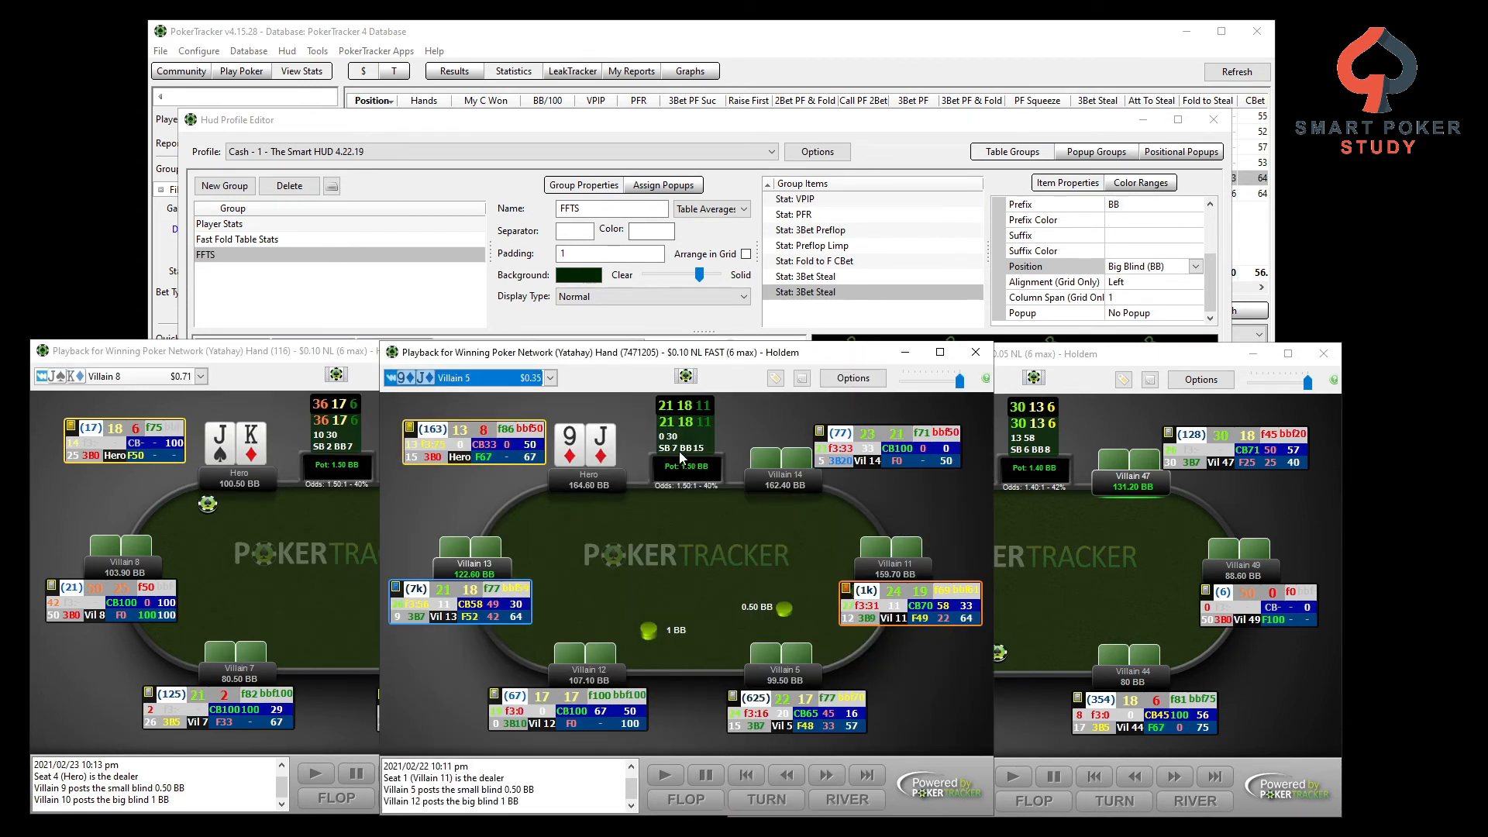
mouse_move(697, 455)
left_click(316, 577)
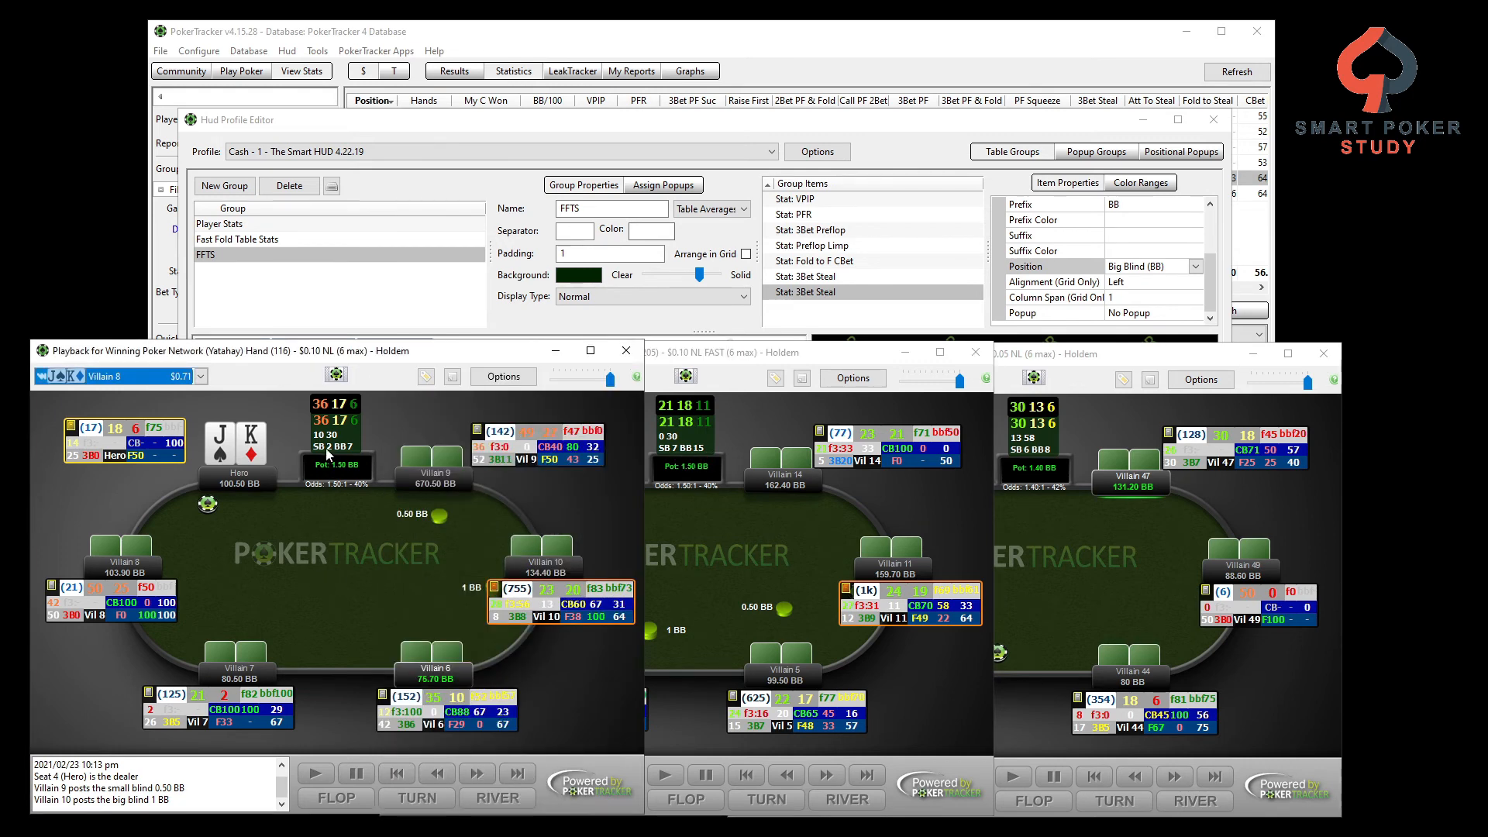
mouse_move(341, 447)
mouse_move(529, 625)
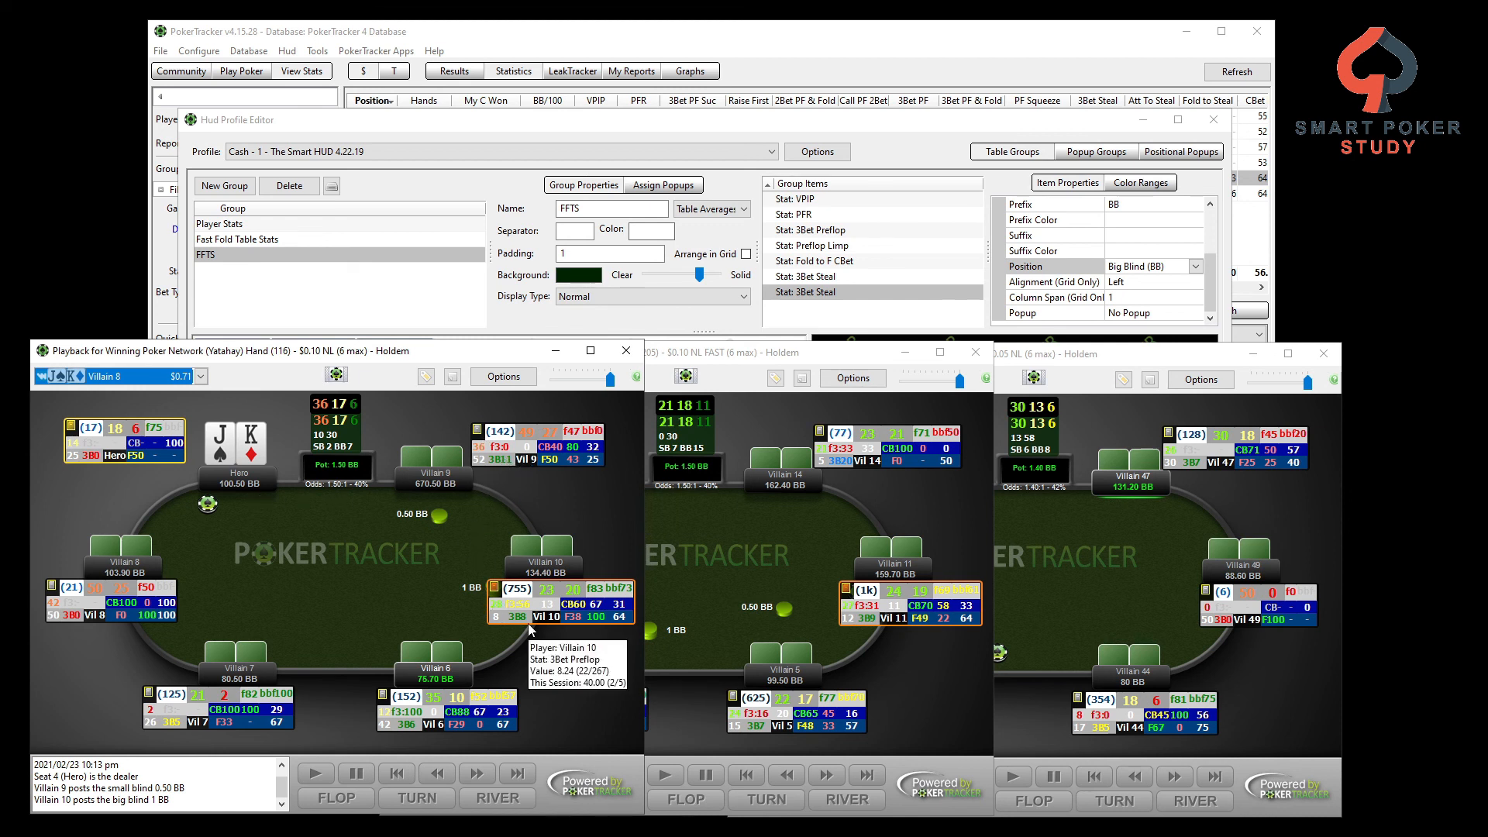